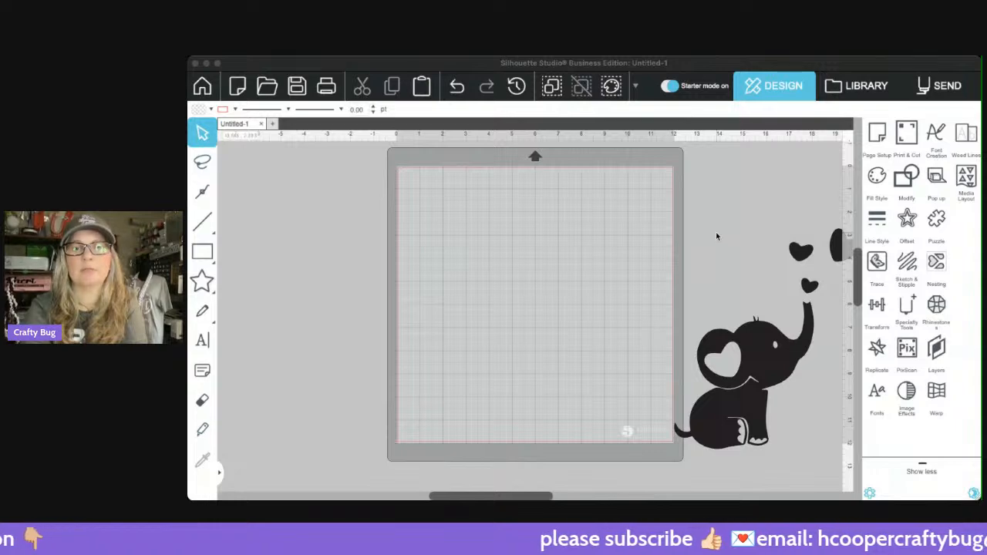
# Step: Group the black elephant with its three hearts and place the whole design on the cutting mat
pyautogui.moveTo(764, 375); pyautogui.dragTo(517, 337)
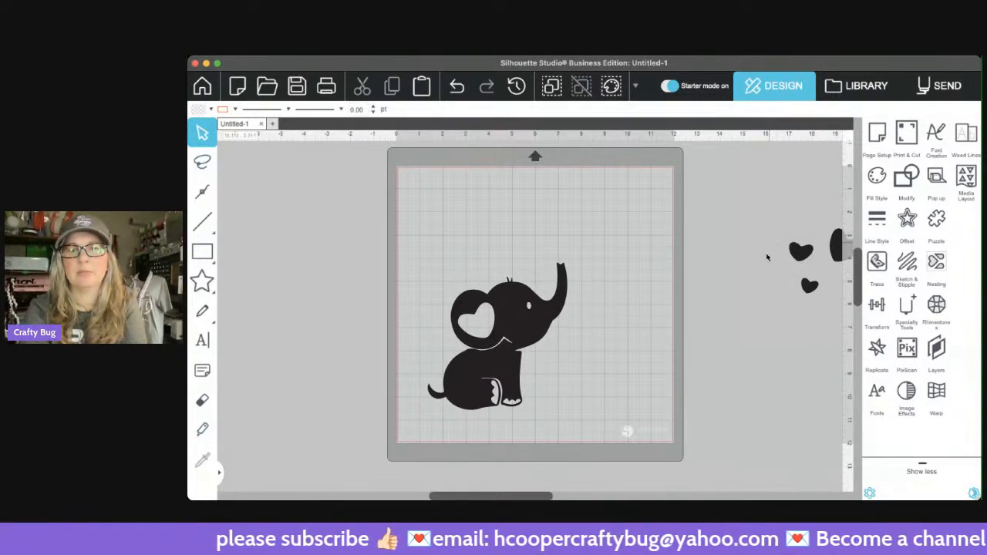
pyautogui.click(457, 86)
pyautogui.moveTo(708, 217); pyautogui.dragTo(555, 331)
pyautogui.click(706, 110)
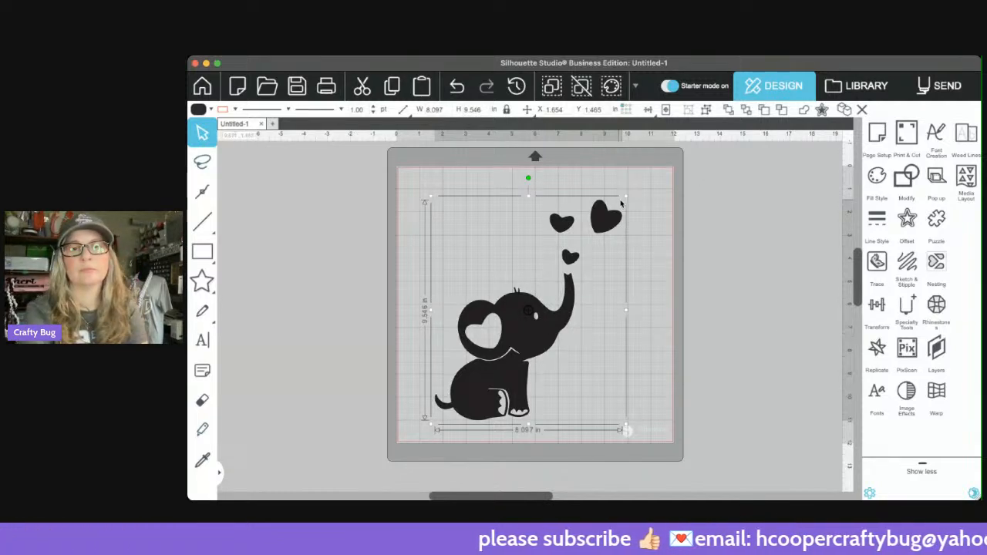
# Step: Scale the grouped elephant design to about 7.57 by 8.92 in
pyautogui.moveTo(626, 195); pyautogui.dragTo(519, 301)
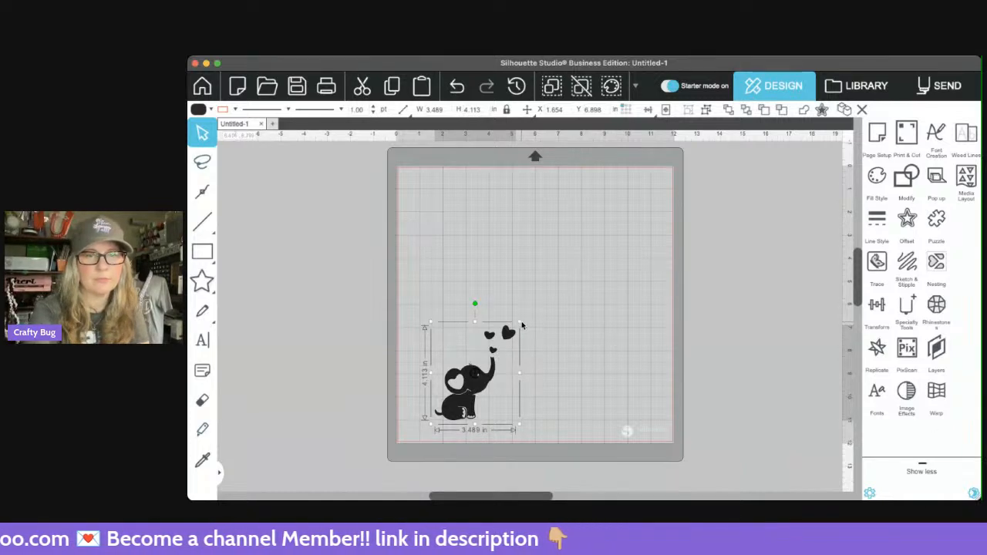
pyautogui.moveTo(519, 320); pyautogui.dragTo(617, 216)
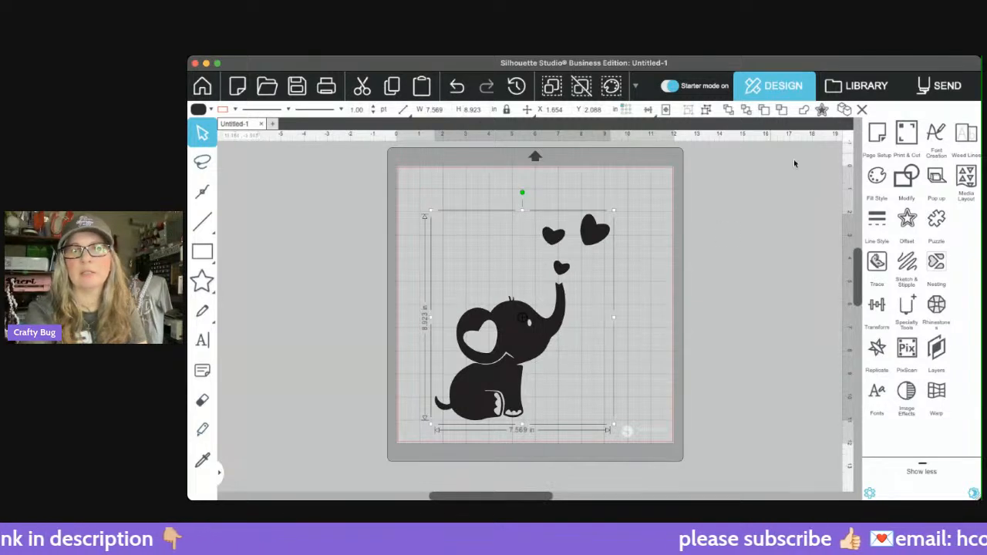
# Step: Create an offset outline around the elephant design and move the black original off the mat
pyautogui.click(908, 224)
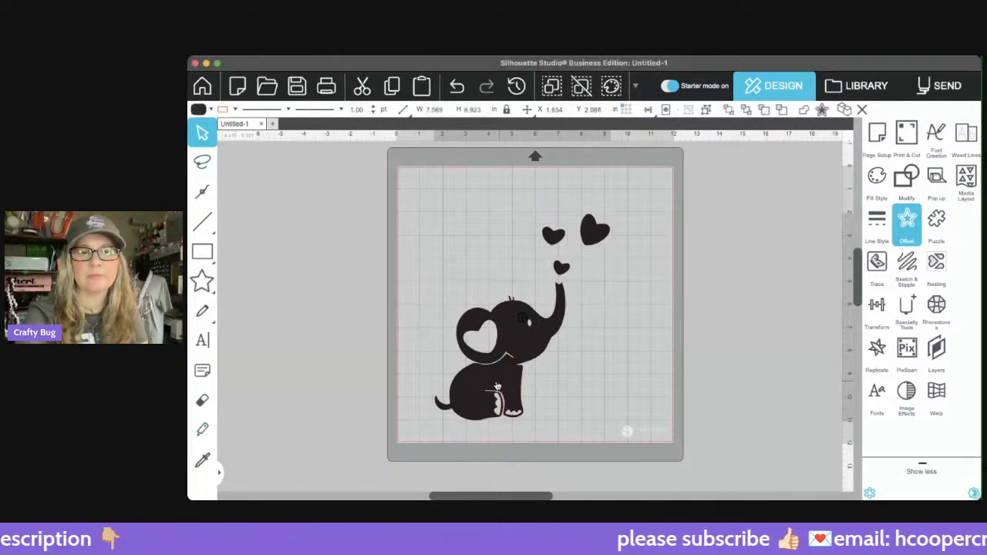
pyautogui.moveTo(501, 385); pyautogui.dragTo(307, 380)
pyautogui.click(557, 285)
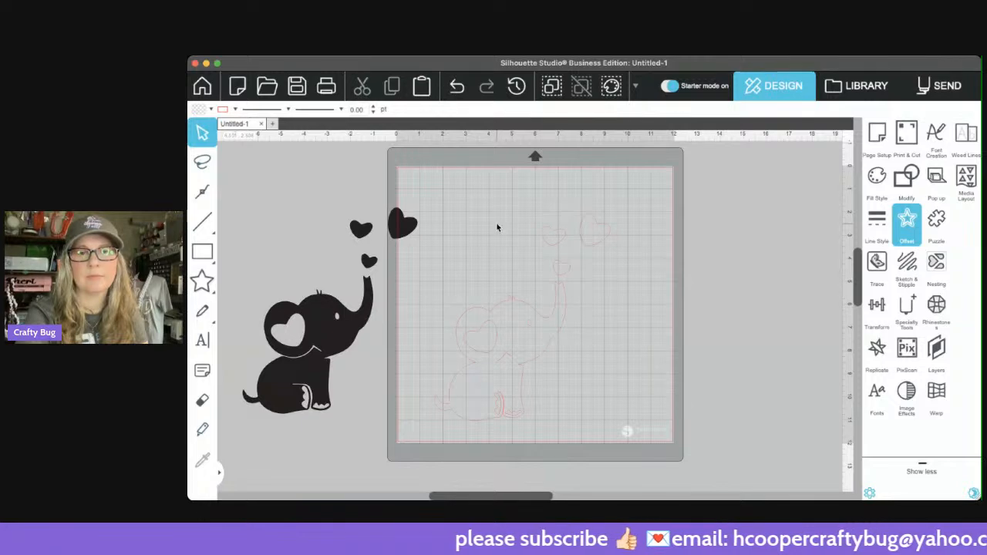
# Step: Group all the offset outlines of the elephant and hearts and fill them with pink
pyautogui.moveTo(557, 187); pyautogui.dragTo(557, 466)
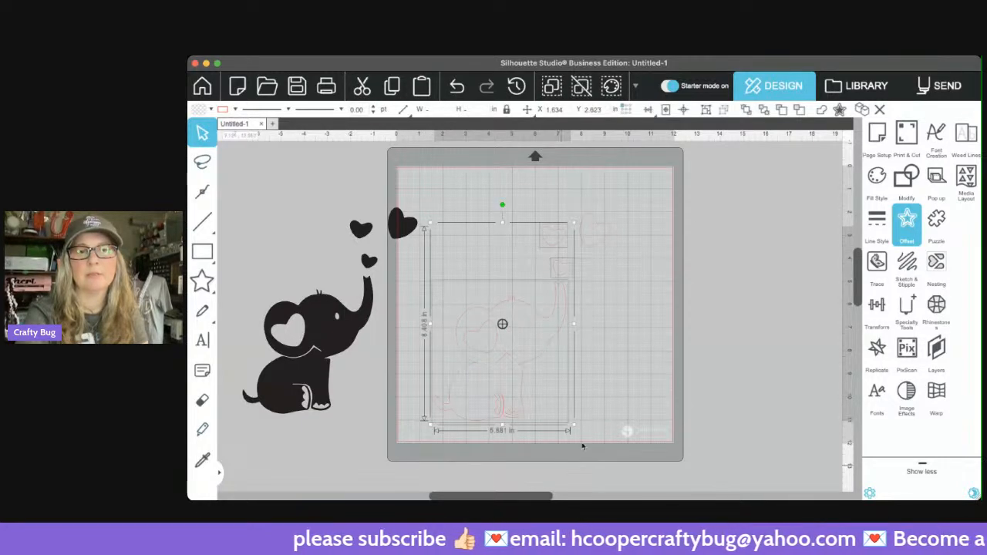
pyautogui.click(629, 320)
pyautogui.moveTo(639, 200); pyautogui.dragTo(421, 432)
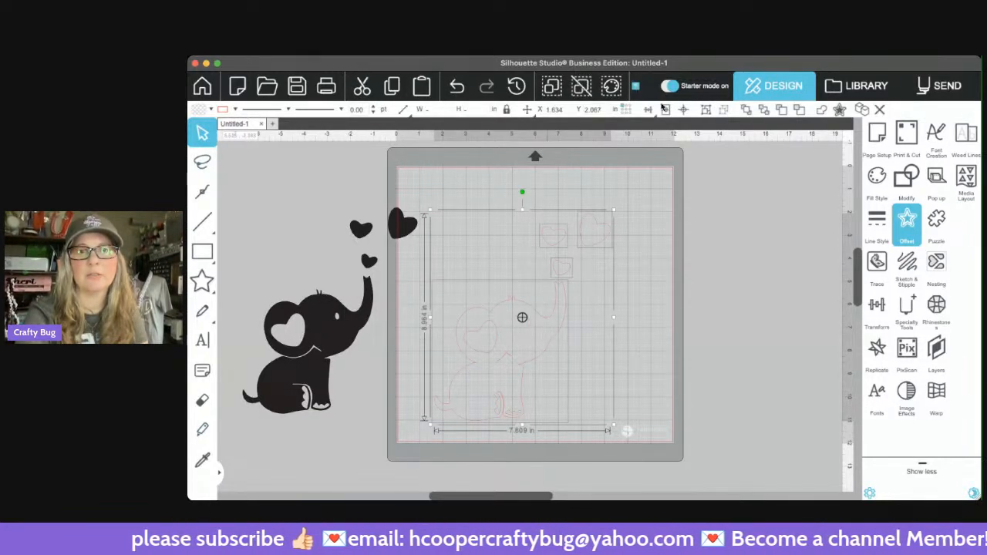
pyautogui.click(879, 178)
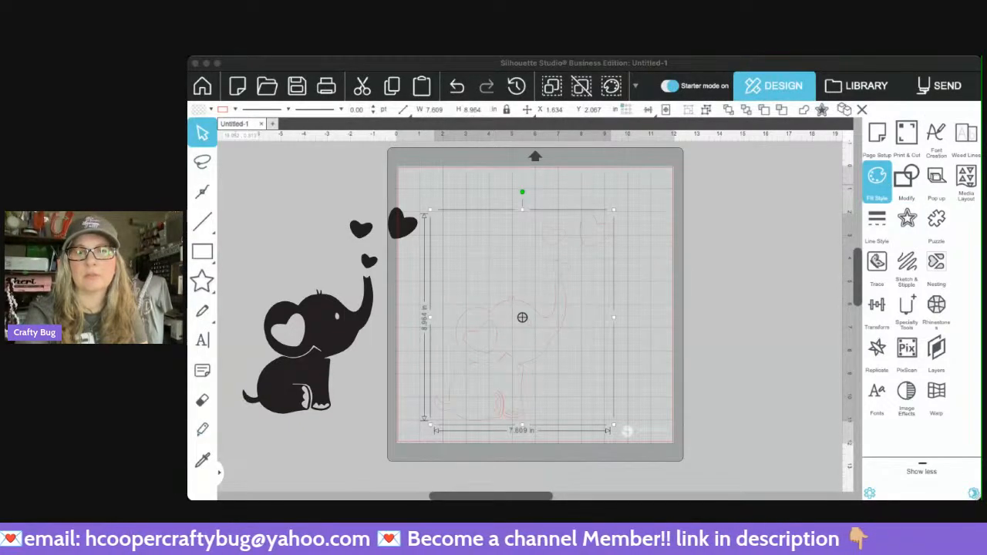
pyautogui.click(650, 316)
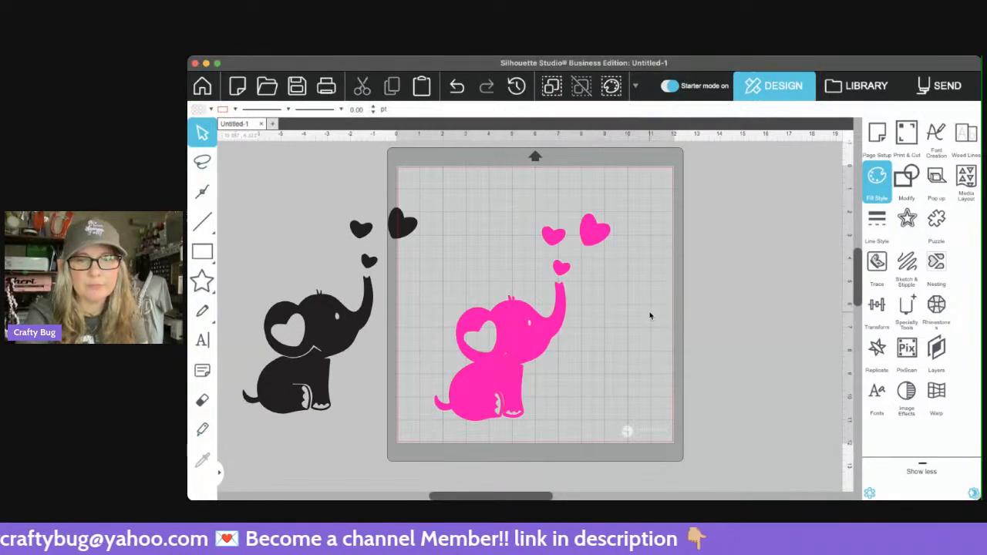
# Step: Place the black elephant beside the pink offset to compare them, and move the black one back off the mat
pyautogui.moveTo(313, 352); pyautogui.dragTo(396, 353)
pyautogui.click(554, 366)
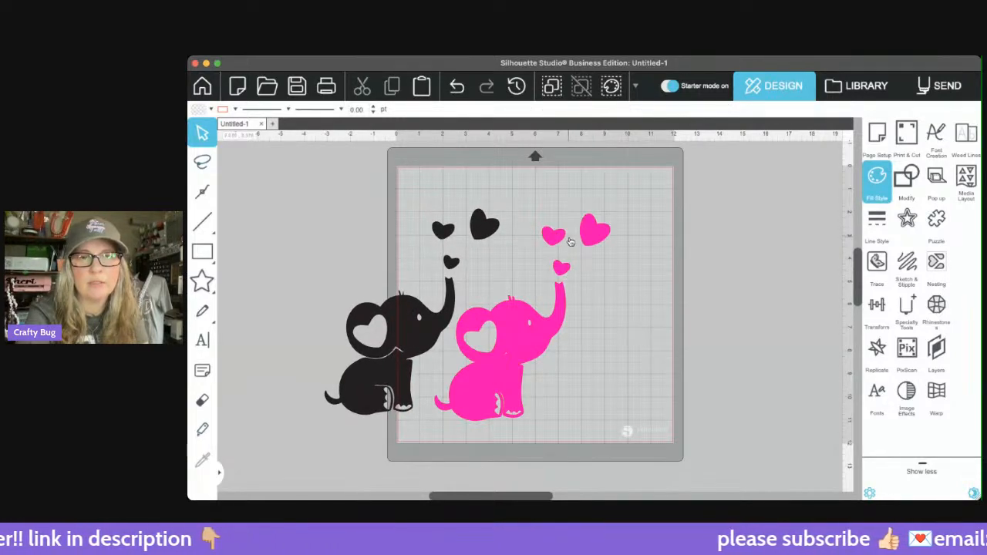
pyautogui.click(509, 358)
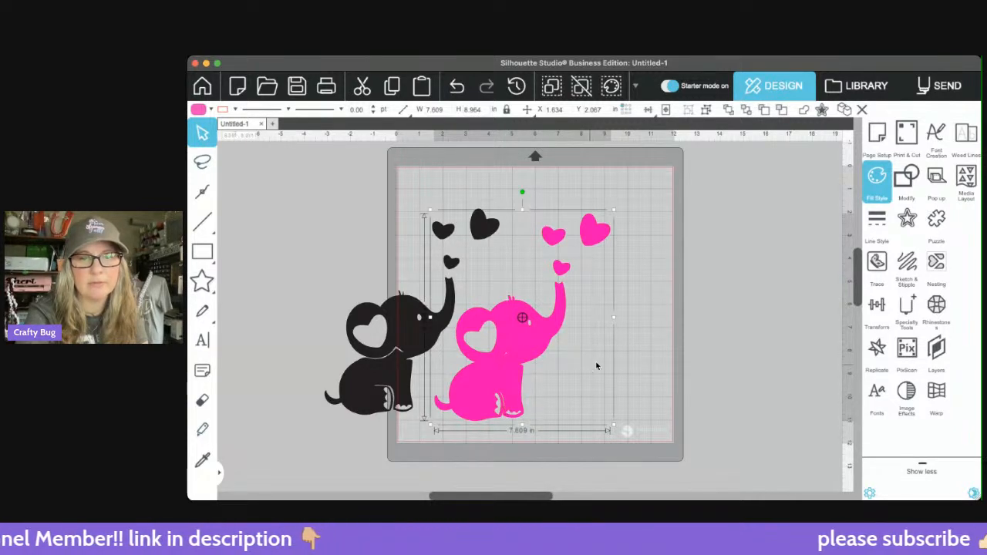
pyautogui.click(646, 344)
pyautogui.moveTo(411, 339); pyautogui.dragTo(279, 327)
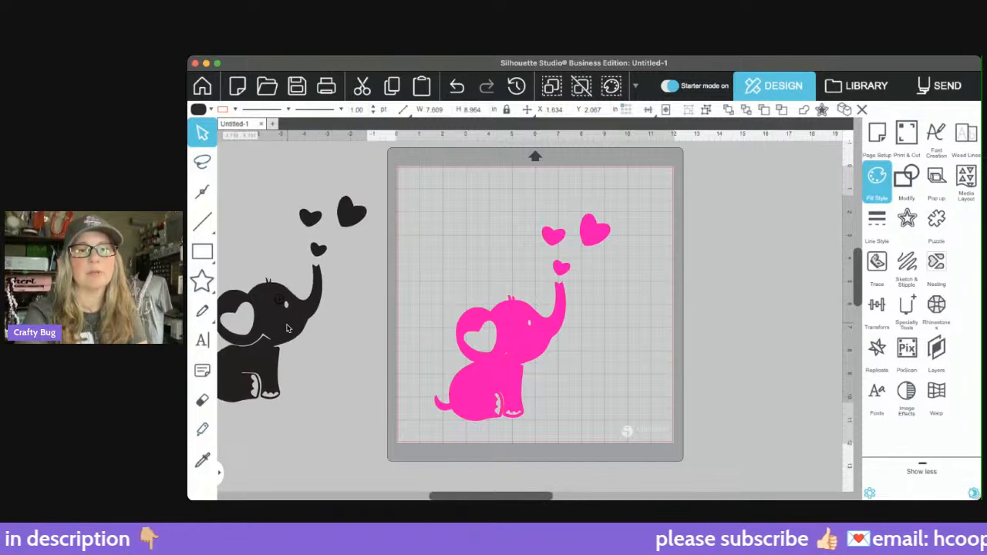
# Step: Release the compound path of the pink elephant and shift the solid shape toward the middle of the mat
pyautogui.click(501, 205)
pyautogui.moveTo(406, 205); pyautogui.dragTo(636, 264)
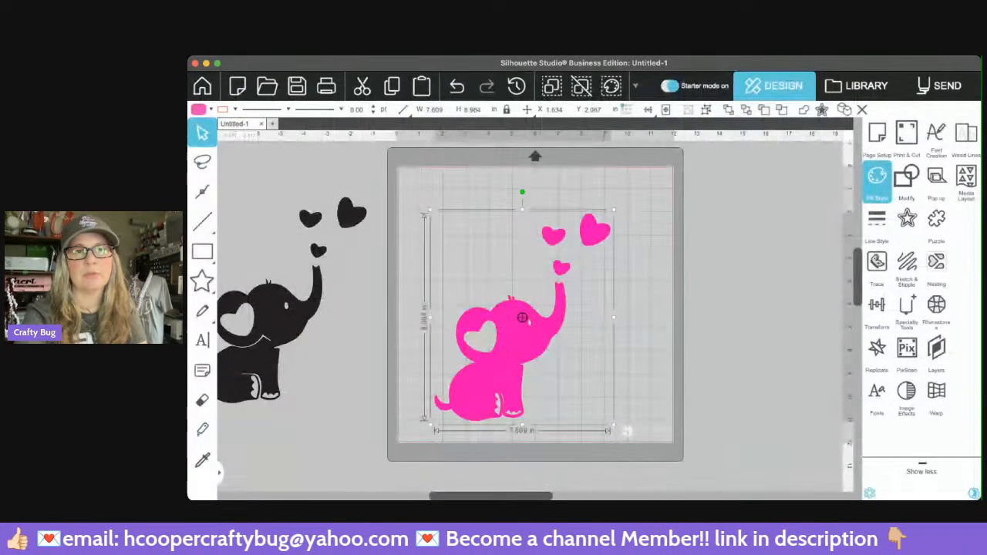
pyautogui.press('super+shift+e')
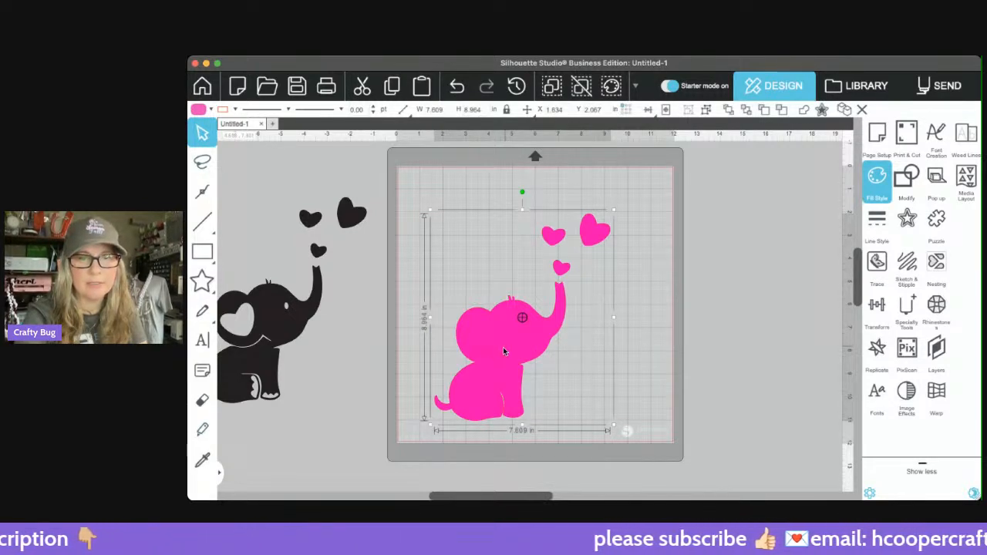
pyautogui.moveTo(508, 376); pyautogui.dragTo(526, 349)
pyautogui.click(664, 325)
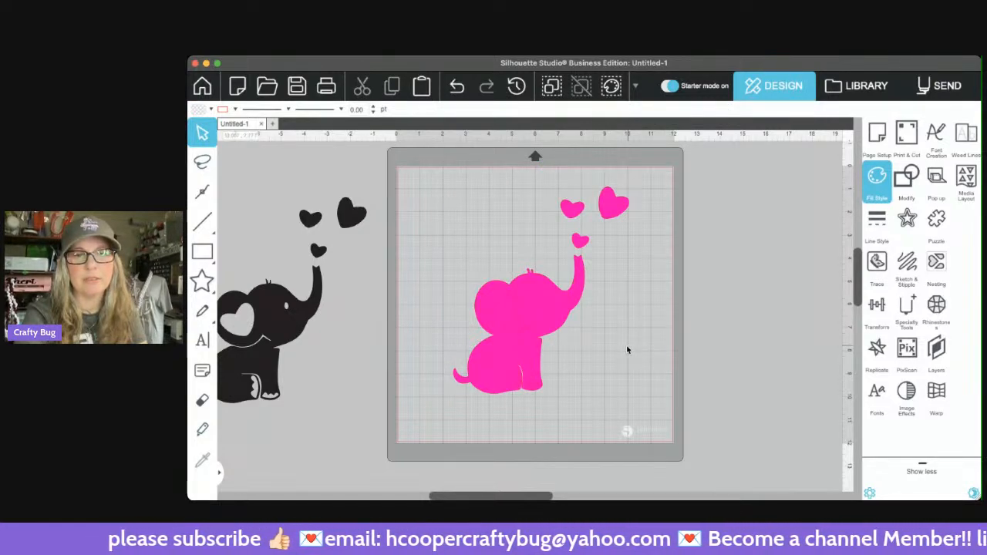
pyautogui.moveTo(527, 334)
pyautogui.mouseDown()
pyautogui.moveTo(372, 364)
pyautogui.moveTo(523, 345)
pyautogui.moveTo(540, 330)
pyautogui.mouseUp()
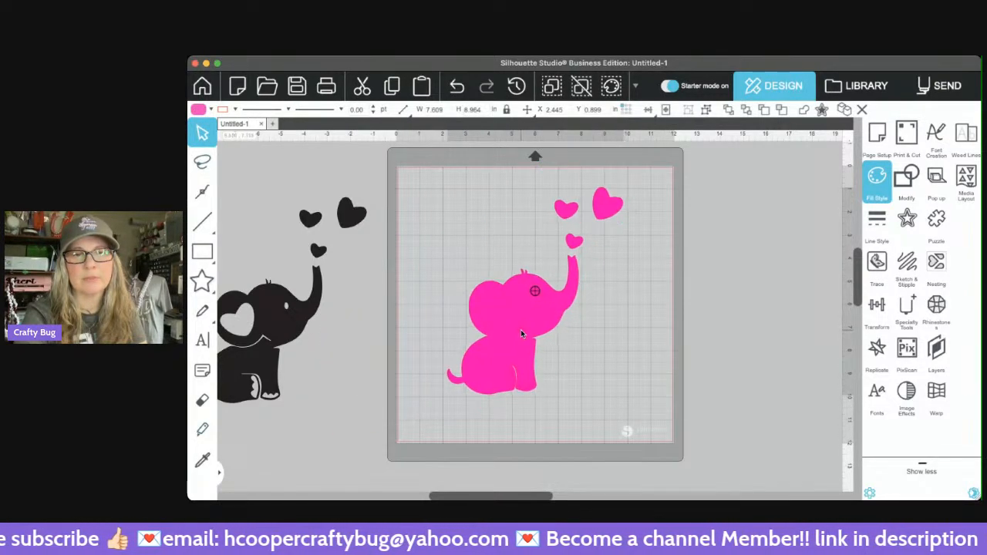
pyautogui.click(598, 337)
pyautogui.moveTo(645, 190); pyautogui.dragTo(416, 388)
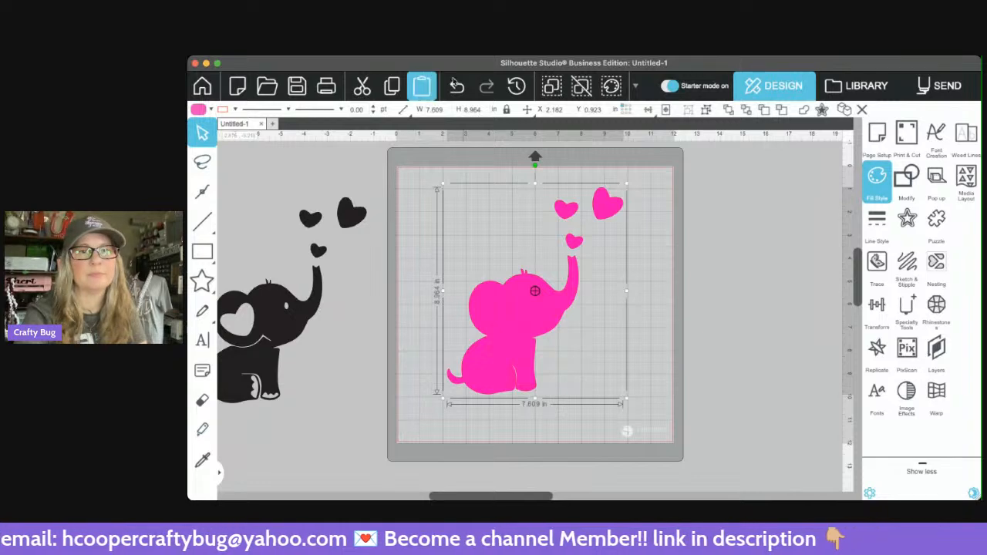
# Step: Undo the moves and the compound path release on the pink elephant
pyautogui.click(461, 86)
pyautogui.click(463, 85)
pyautogui.click(464, 86)
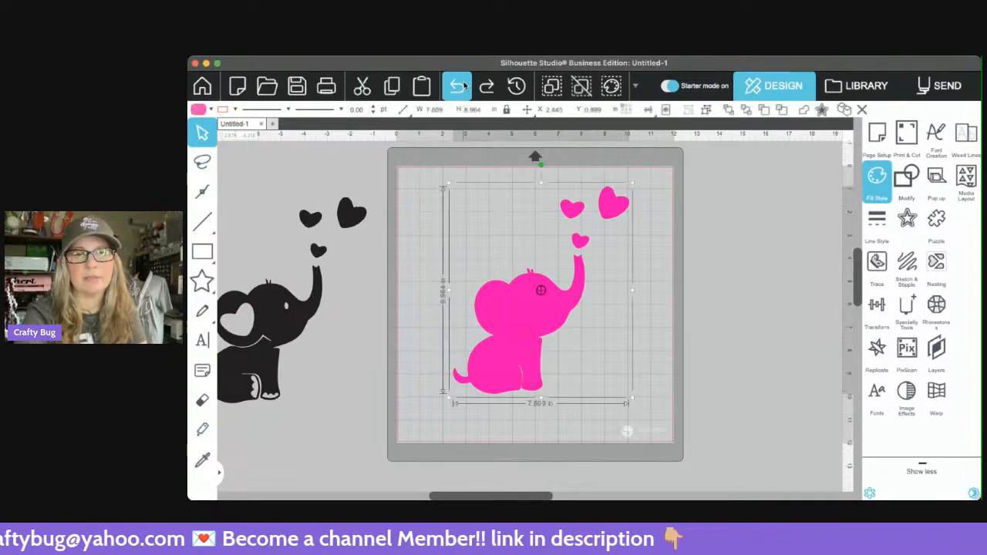
pyautogui.click(464, 85)
pyautogui.click(464, 85)
pyautogui.click(463, 86)
pyautogui.click(463, 86)
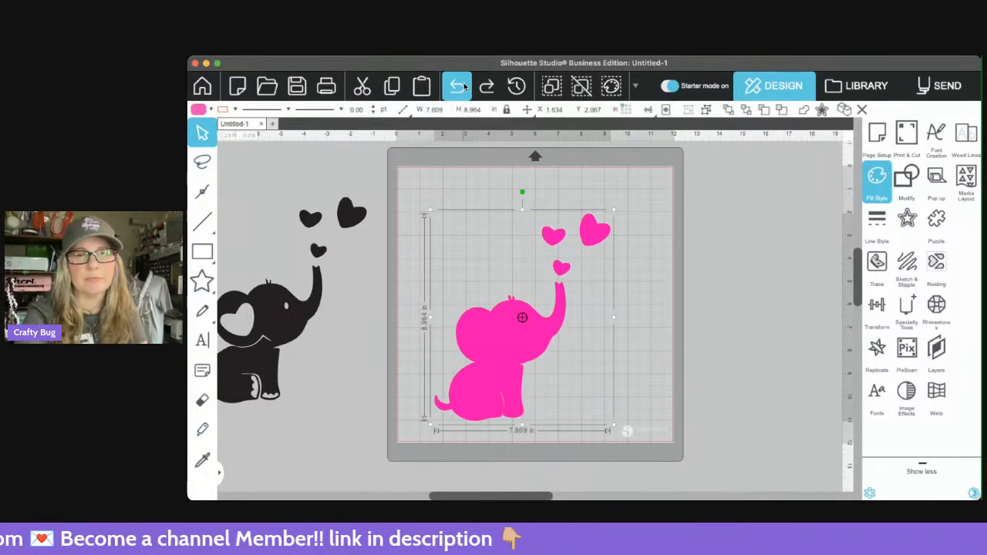
pyautogui.click(464, 86)
pyautogui.click(637, 313)
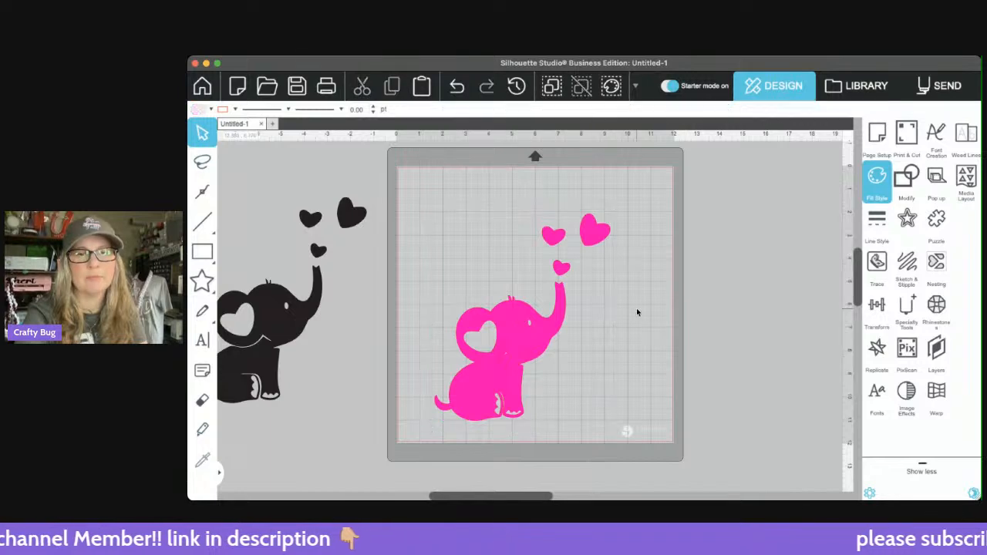
# Step: Try releasing the pink elephant's compound path once more, and undo the release
pyautogui.click(435, 391)
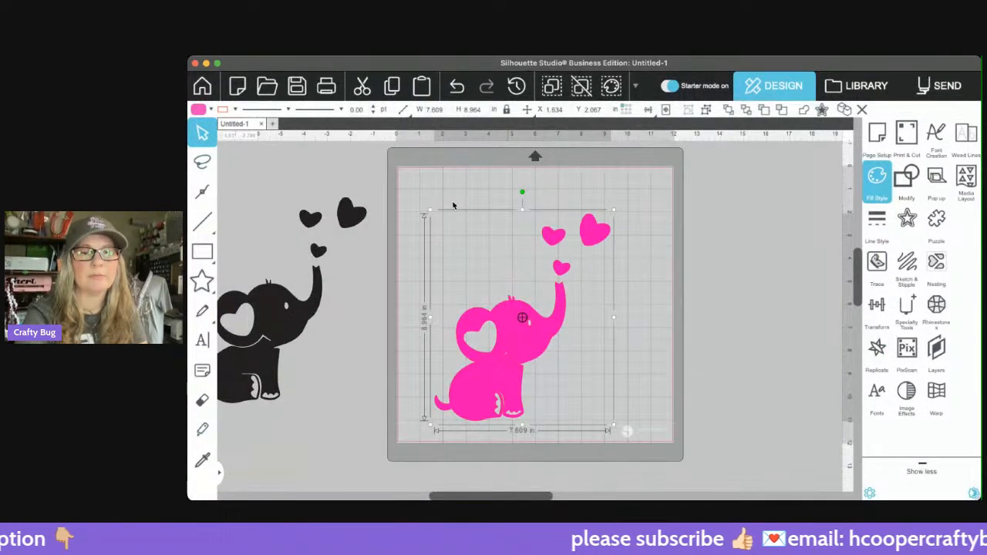
pyautogui.click(454, 205)
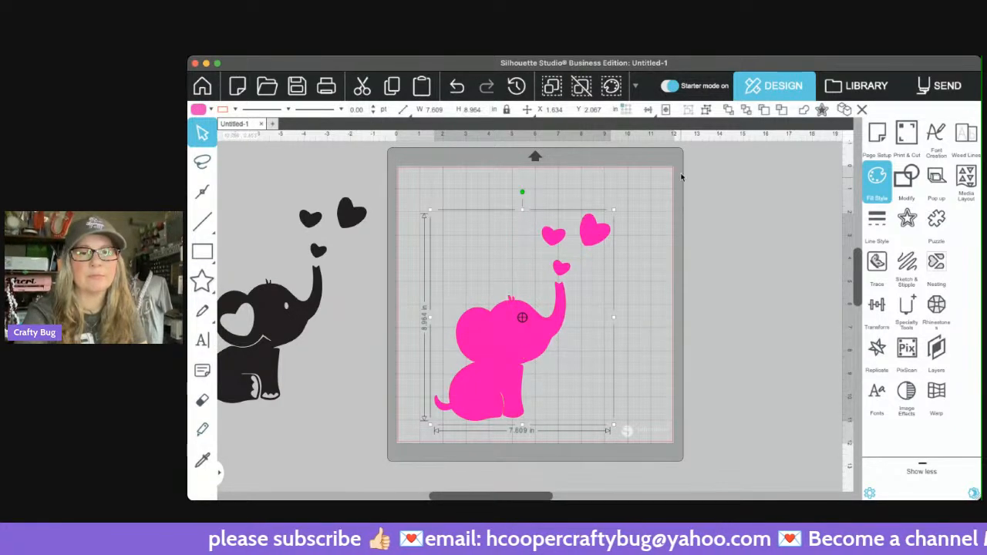
pyautogui.click(455, 88)
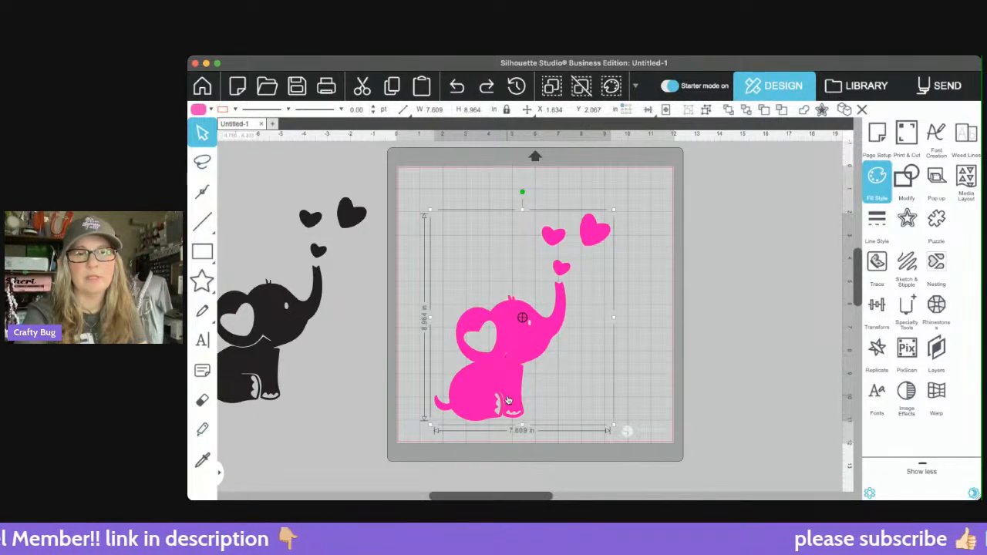
pyautogui.click(649, 250)
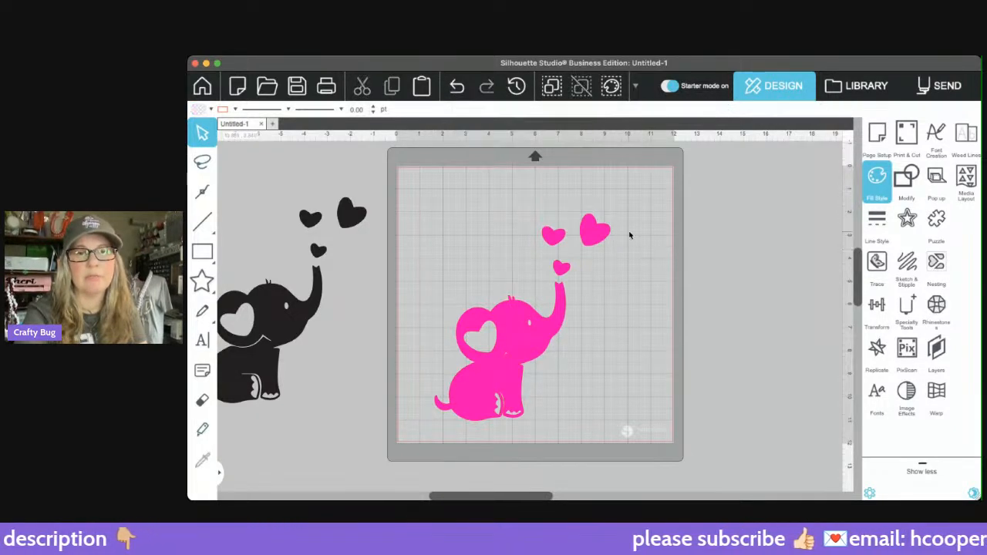
# Step: Delete the pink offset and move the black elephant design back onto the mat
pyautogui.click(522, 372)
pyautogui.press('Delete')
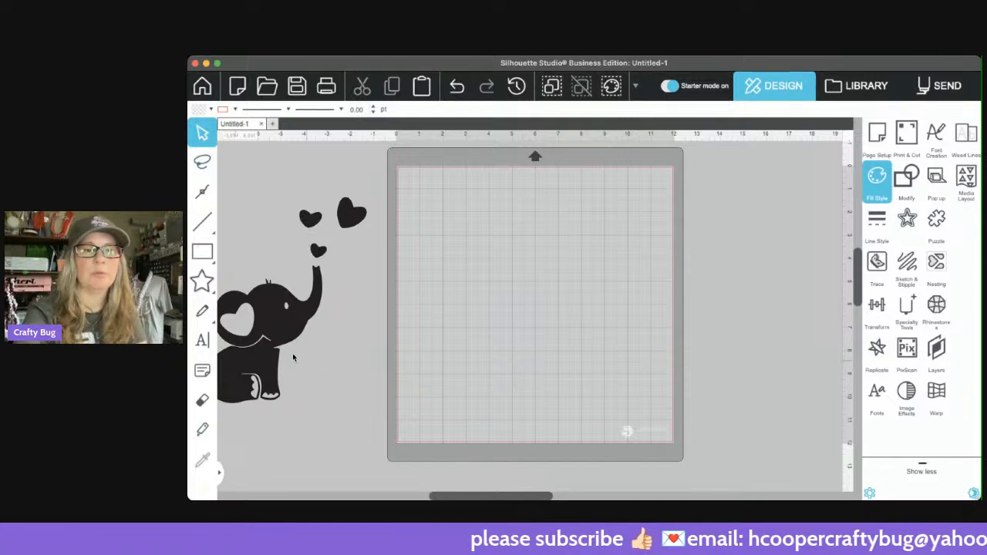
pyautogui.moveTo(270, 336); pyautogui.dragTo(522, 320)
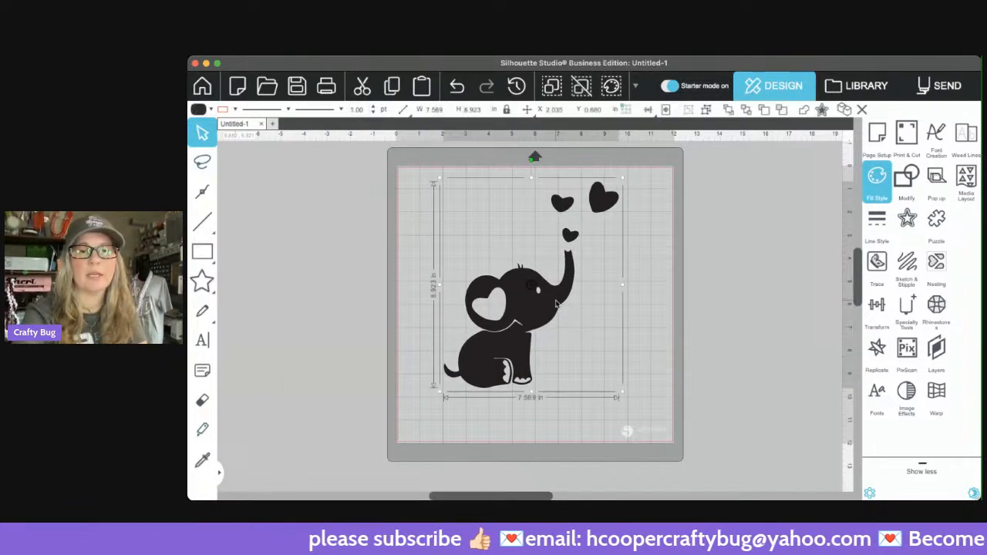
# Step: Create a tighter offset around the elephant design and move the black original away from the offset lines
pyautogui.click(908, 220)
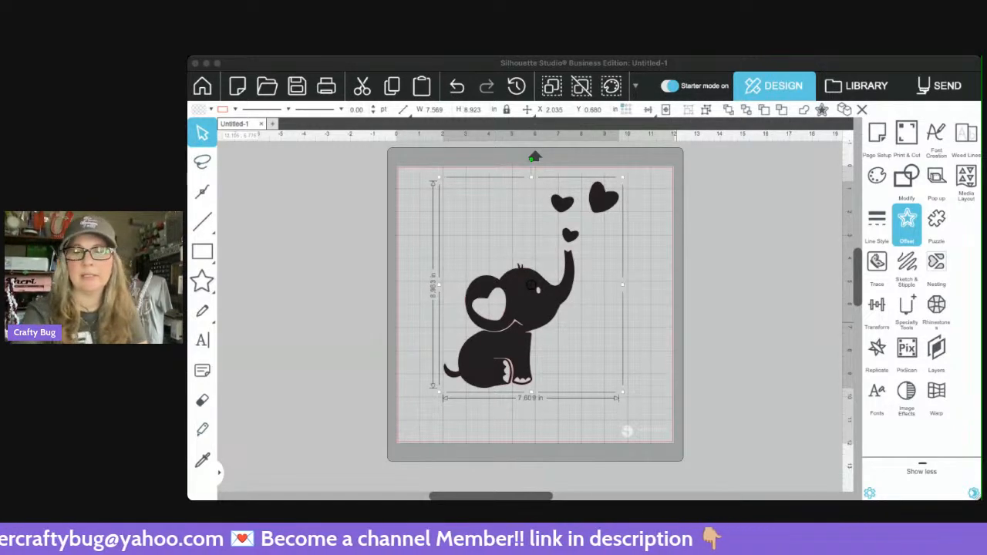
pyautogui.click(650, 362)
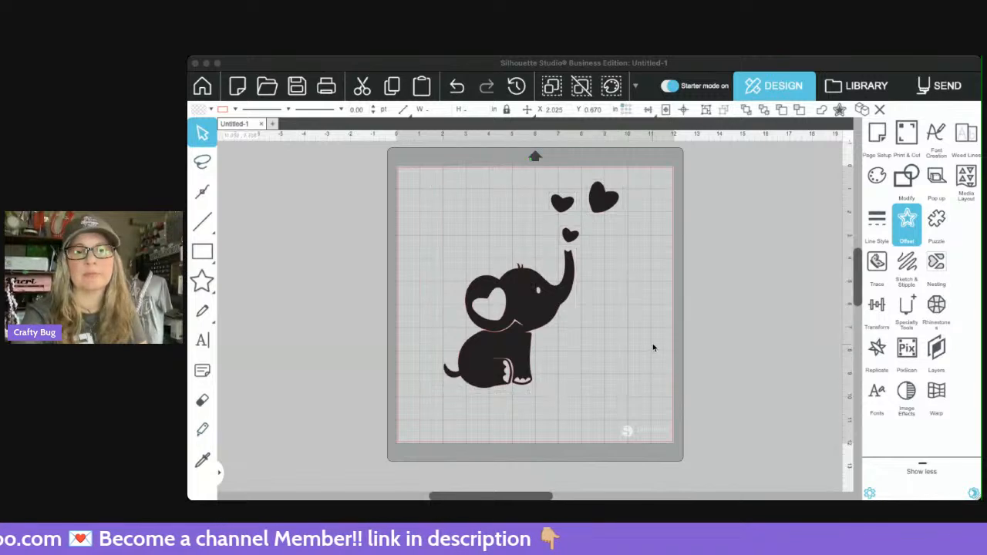
pyautogui.moveTo(553, 312); pyautogui.dragTo(331, 328)
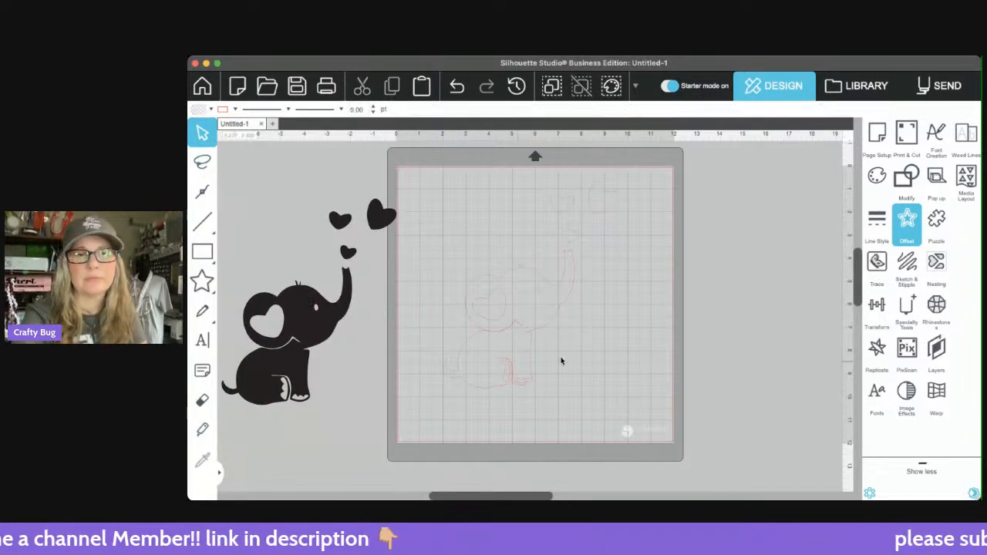
# Step: Group the tighter offset outlines and fill them with green
pyautogui.moveTo(635, 209); pyautogui.dragTo(450, 420)
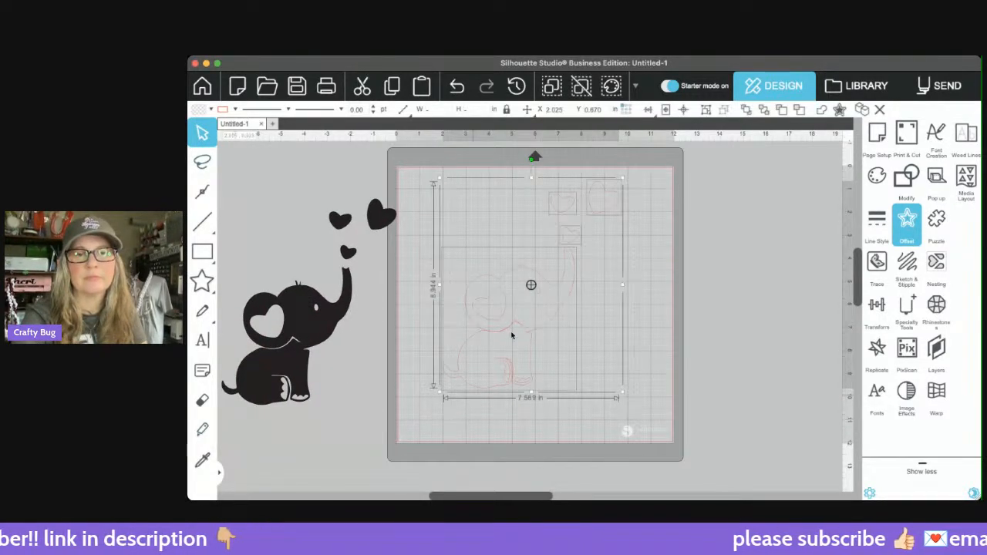
pyautogui.click(877, 176)
pyautogui.click(771, 220)
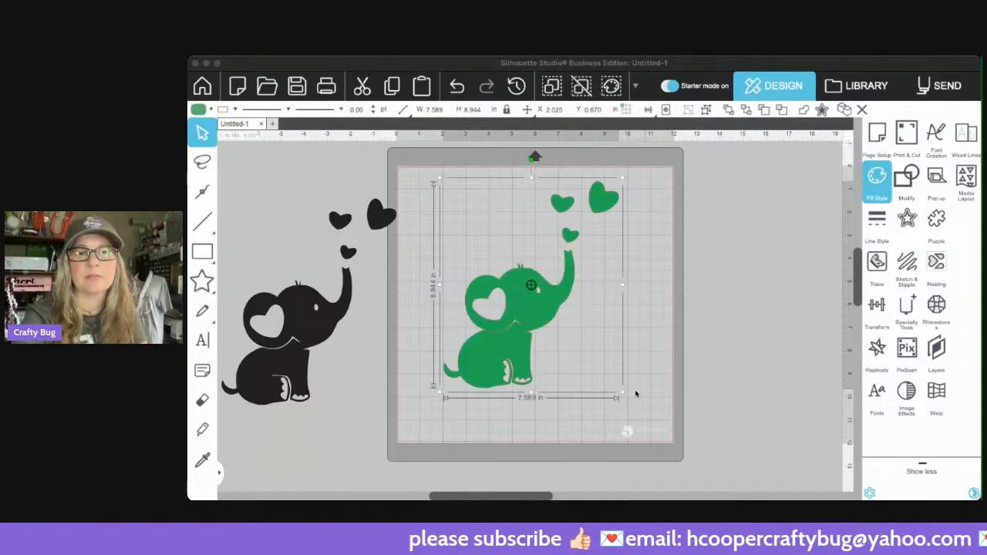
pyautogui.click(640, 415)
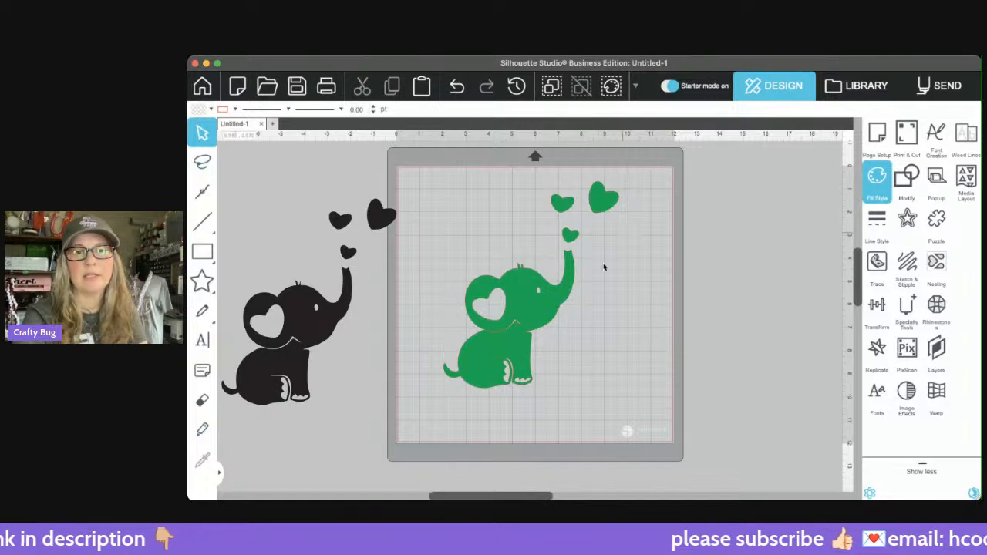
# Step: Delete the green offset and place the black elephant design back on the cutting mat
pyautogui.click(532, 328)
pyautogui.press('Delete')
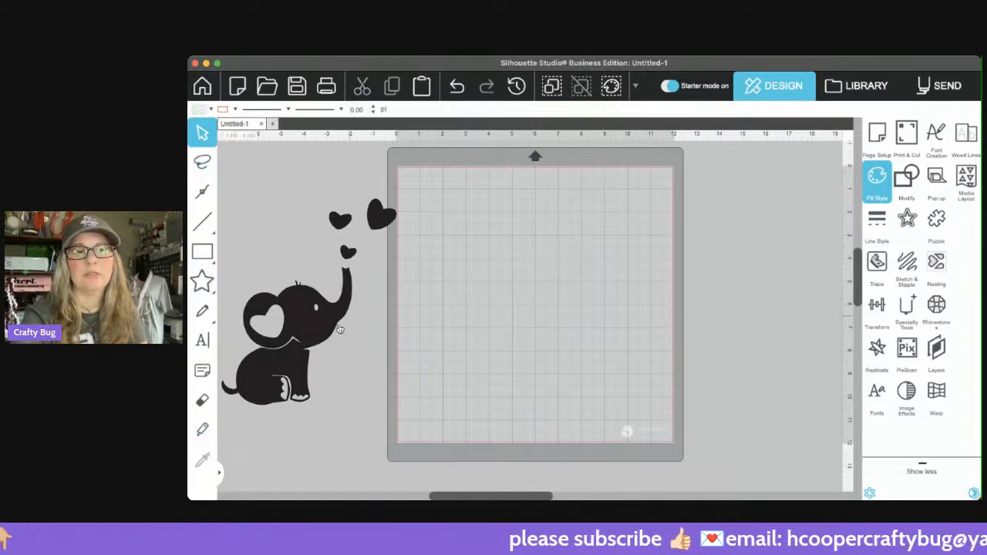
pyautogui.moveTo(337, 325); pyautogui.dragTo(524, 313)
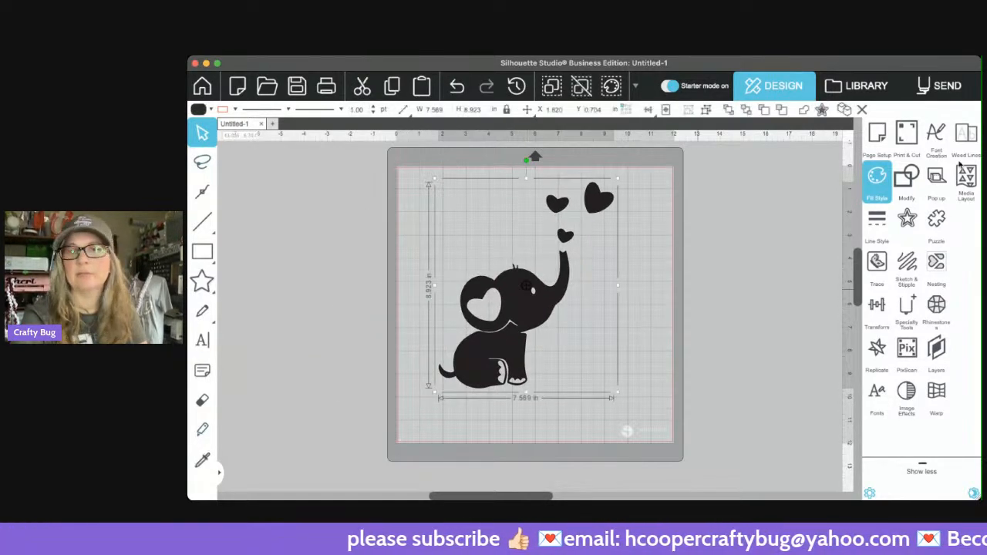
# Step: Create a very slight offset around the elephant design and move the black original off the mat
pyautogui.click(907, 220)
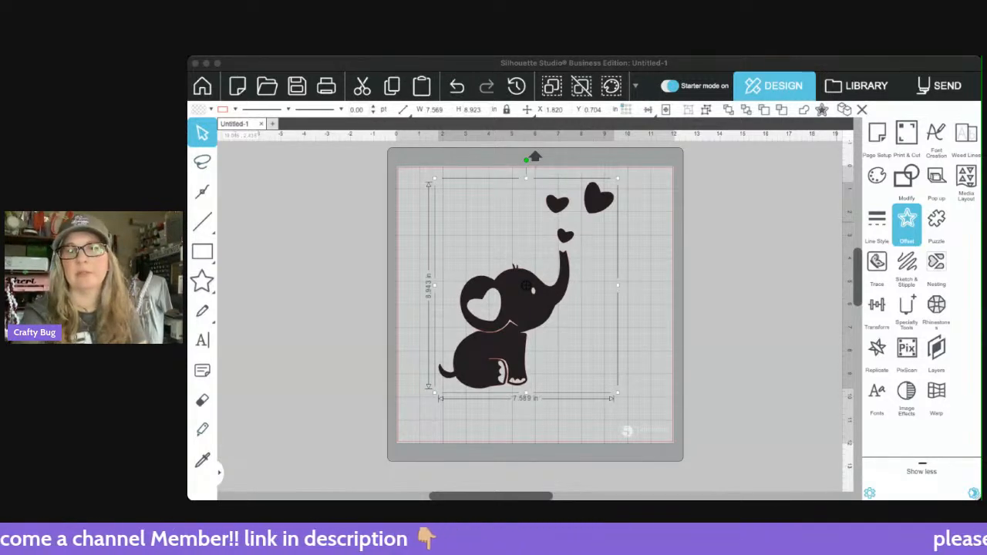
pyautogui.click(637, 342)
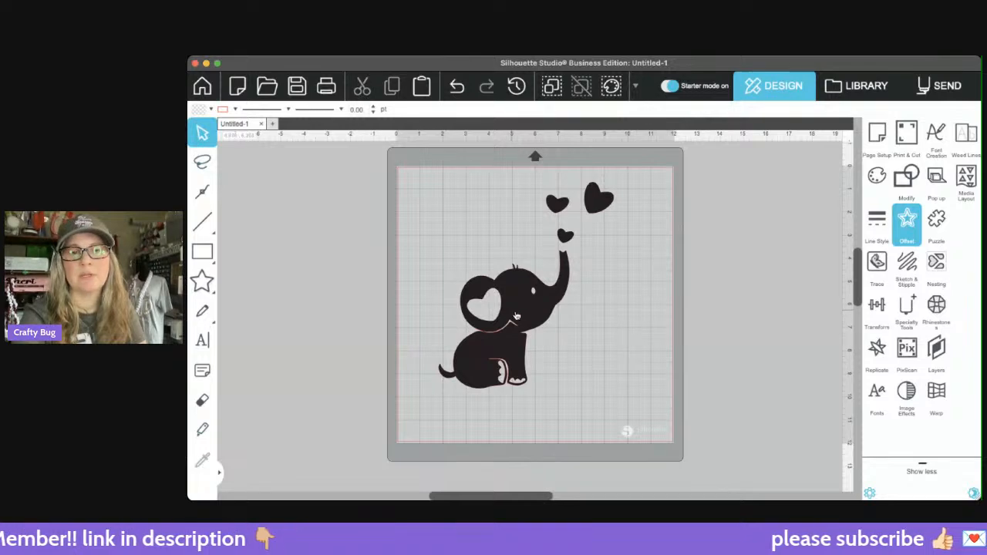
pyautogui.moveTo(517, 316); pyautogui.dragTo(311, 332)
pyautogui.click(658, 165)
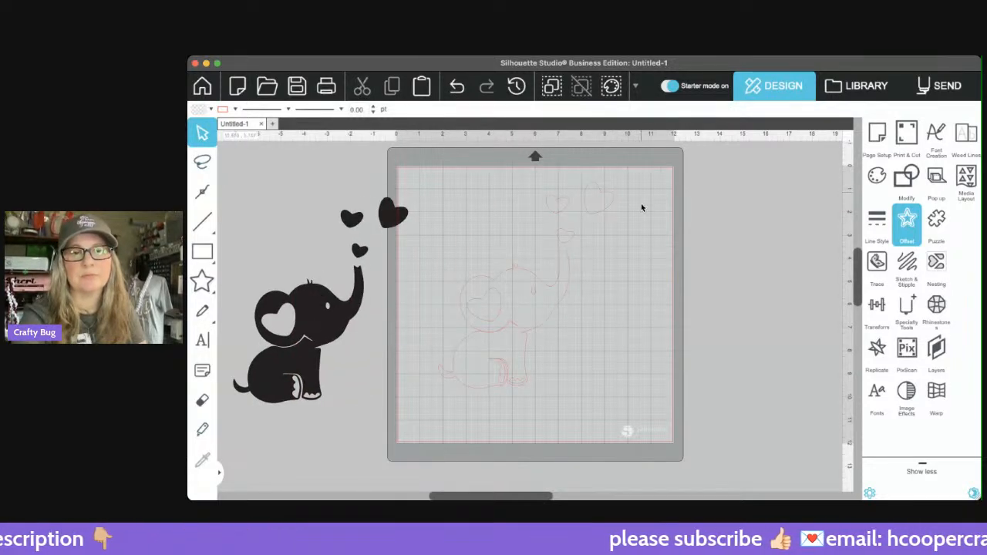
# Step: Group the slight offset outlines with a teal fill and delete the black original elephant
pyautogui.moveTo(621, 178); pyautogui.dragTo(442, 398)
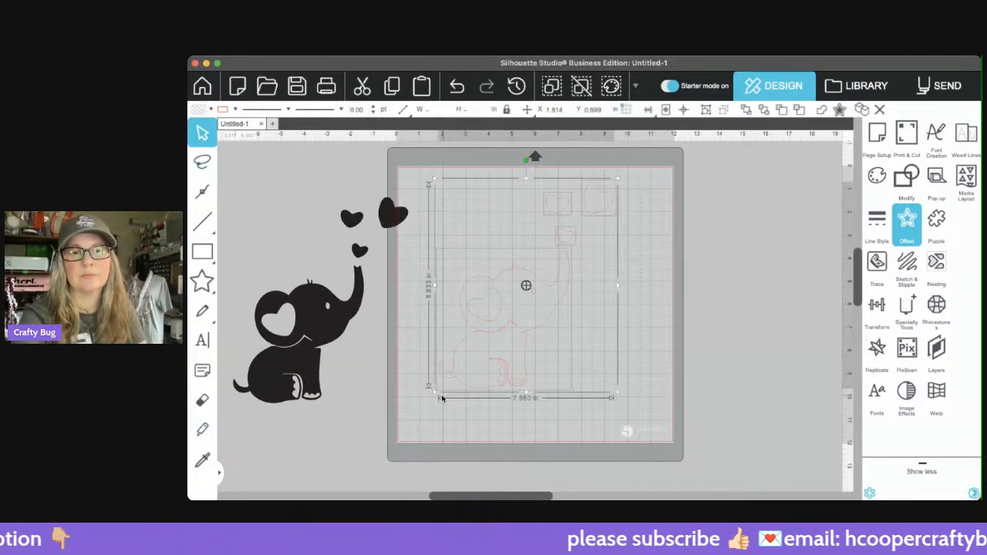
pyautogui.click(705, 112)
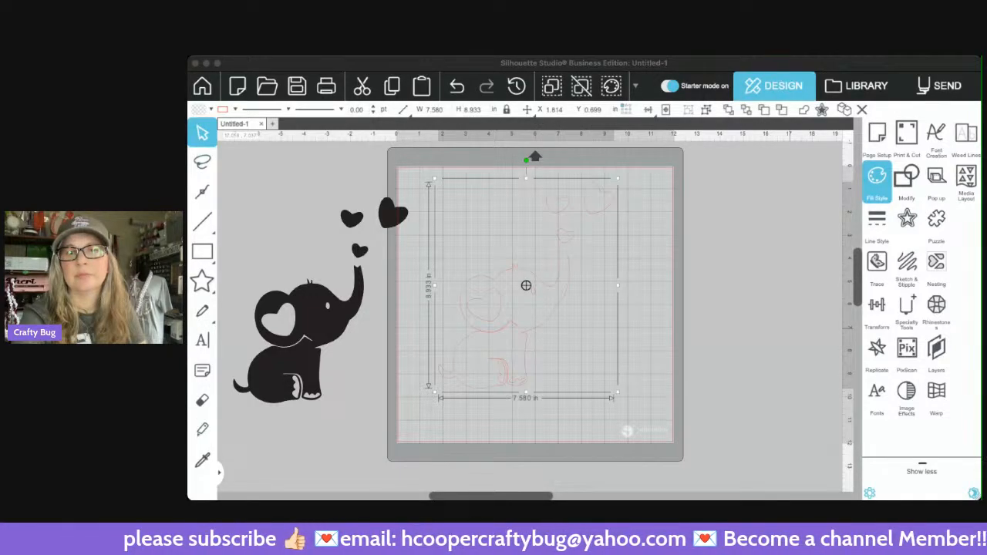
pyautogui.click(655, 315)
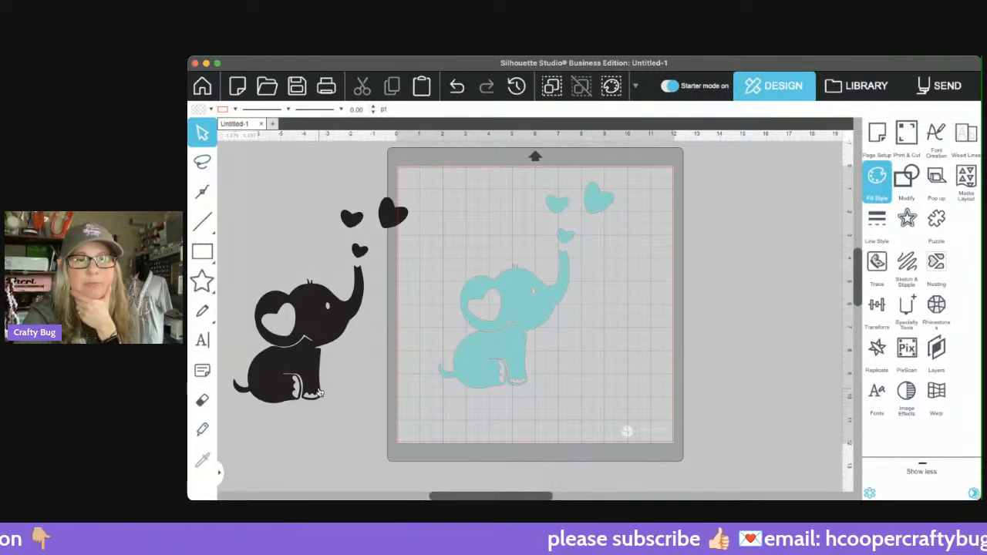
pyautogui.click(318, 392)
pyautogui.press('Delete')
# Step: Create a wider offset around the teal elephant design and fill the offset with pink
pyautogui.click(522, 367)
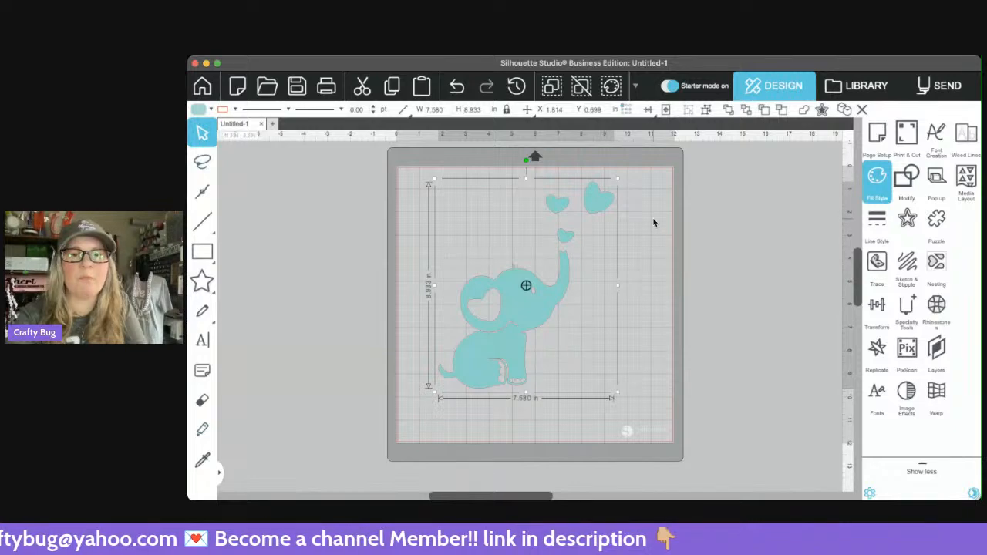
pyautogui.click(821, 110)
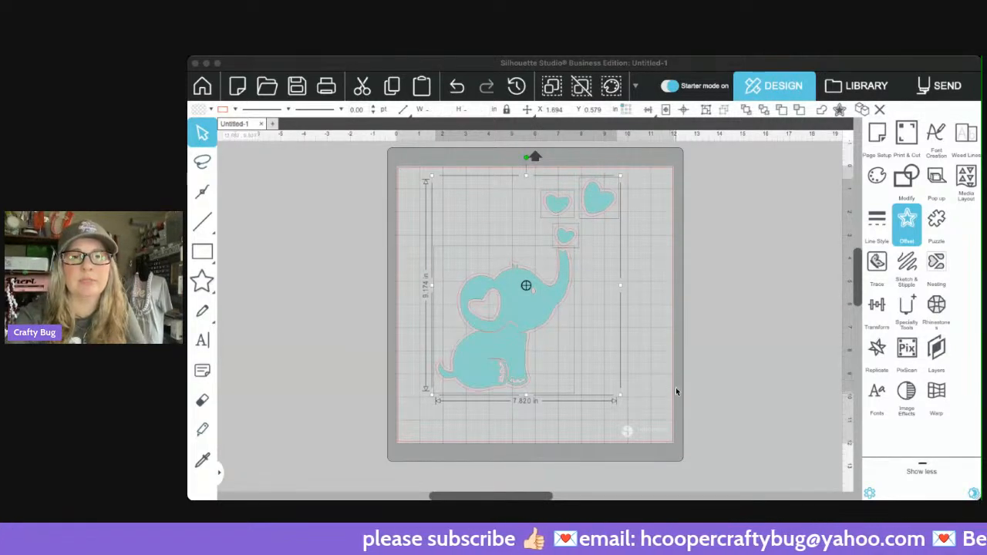
pyautogui.click(878, 177)
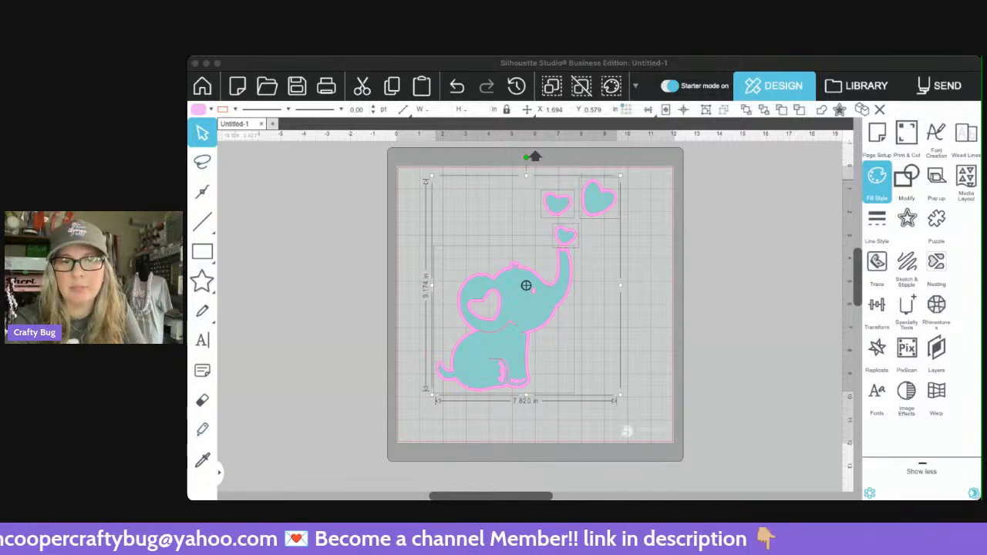
pyautogui.click(657, 401)
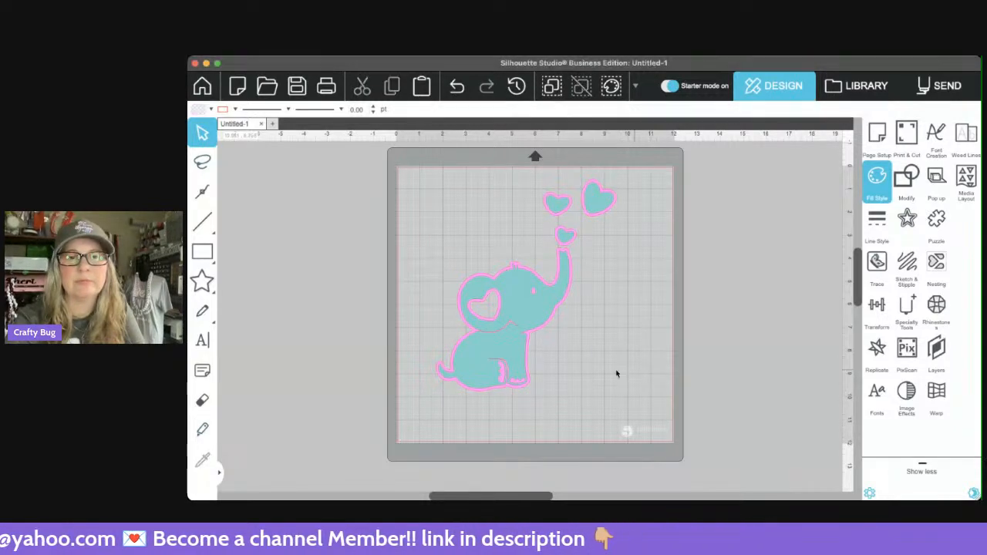
# Step: Move the teal elephant off the mat and group the pink offset pieces into one object
pyautogui.click(536, 315)
pyautogui.moveTo(538, 316); pyautogui.dragTo(285, 322)
pyautogui.click(505, 355)
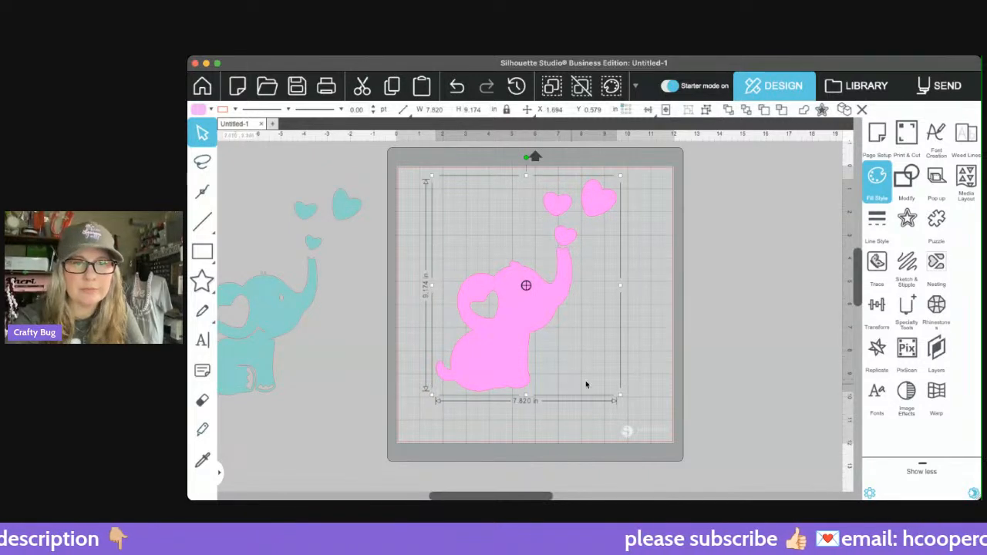
pyautogui.click(643, 327)
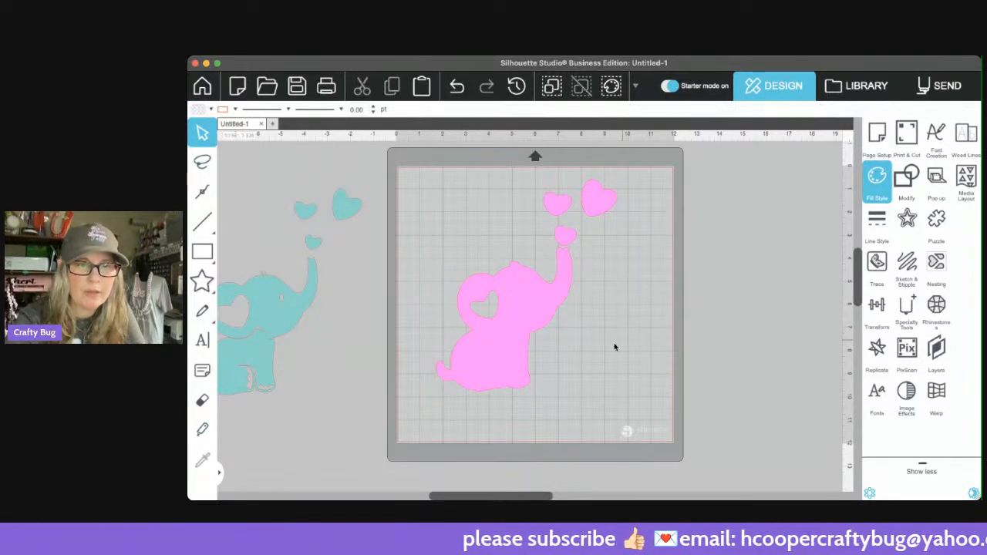
# Step: Release the compound path of the pink elephant offset
pyautogui.click(515, 376)
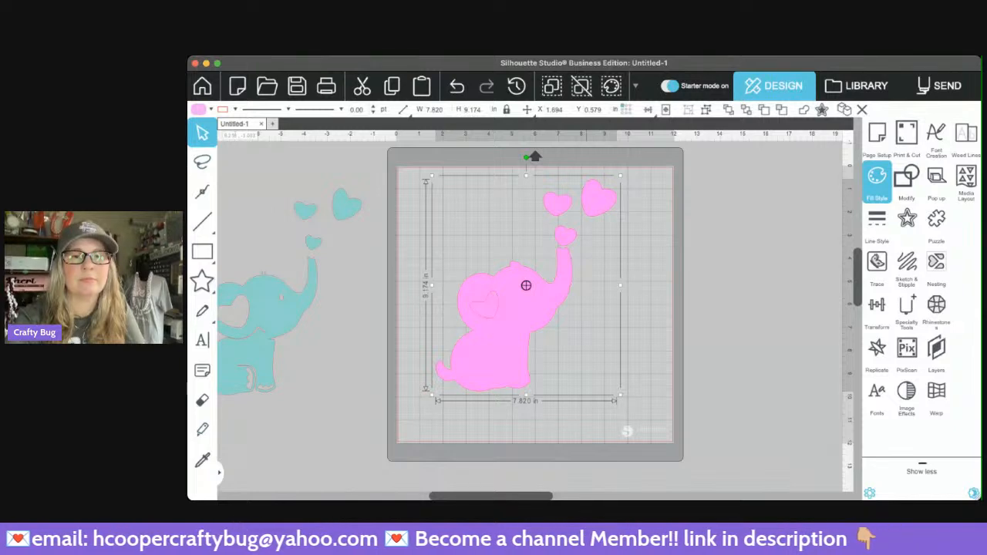
pyautogui.click(639, 373)
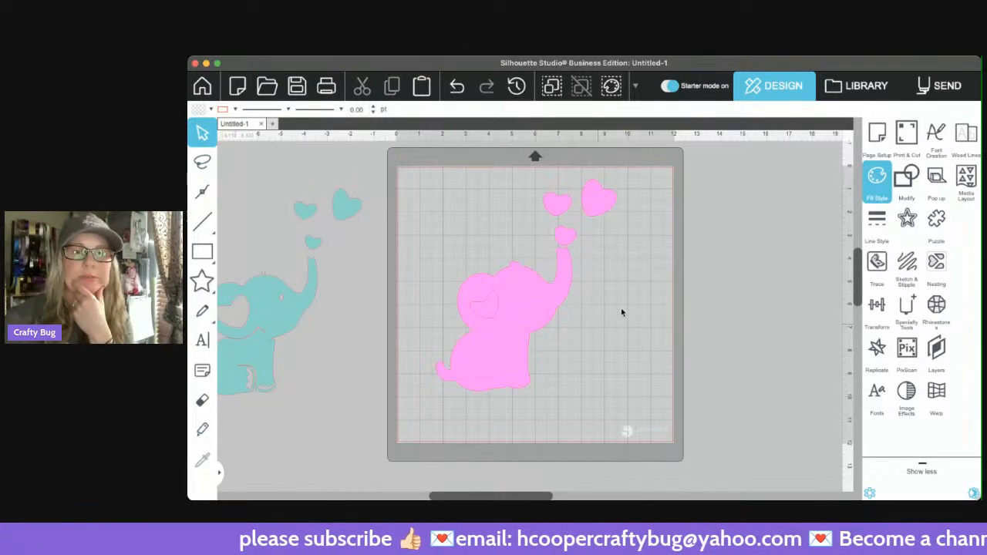
pyautogui.moveTo(638, 189); pyautogui.dragTo(452, 426)
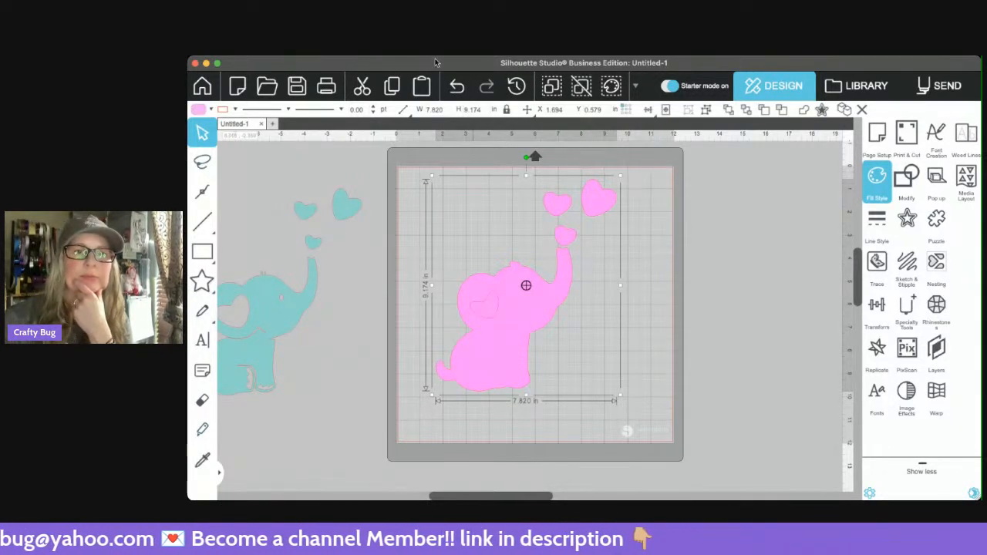
pyautogui.click(639, 301)
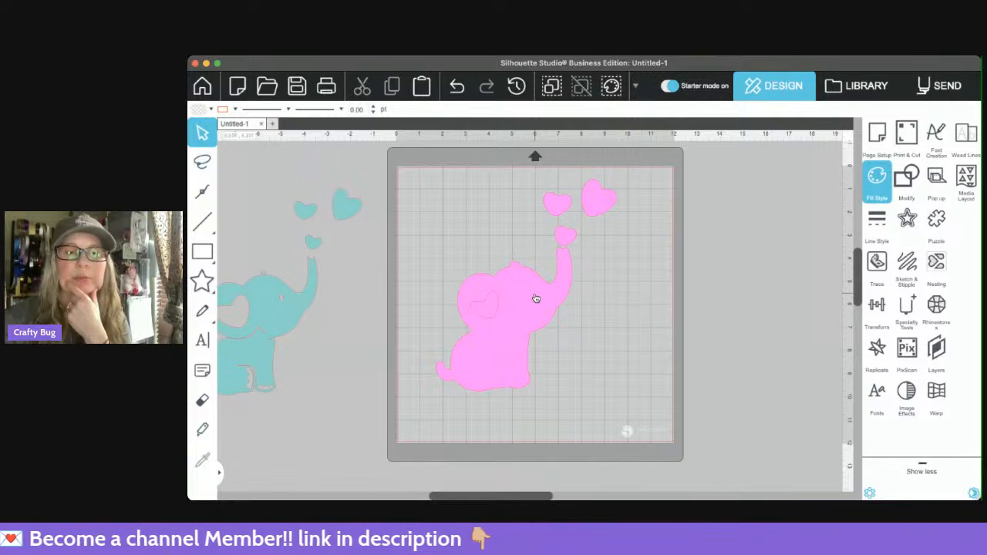
# Step: Reposition the pink elephant offset and its hearts near the upper edge of the mat
pyautogui.moveTo(534, 299); pyautogui.dragTo(535, 274)
pyautogui.click(600, 315)
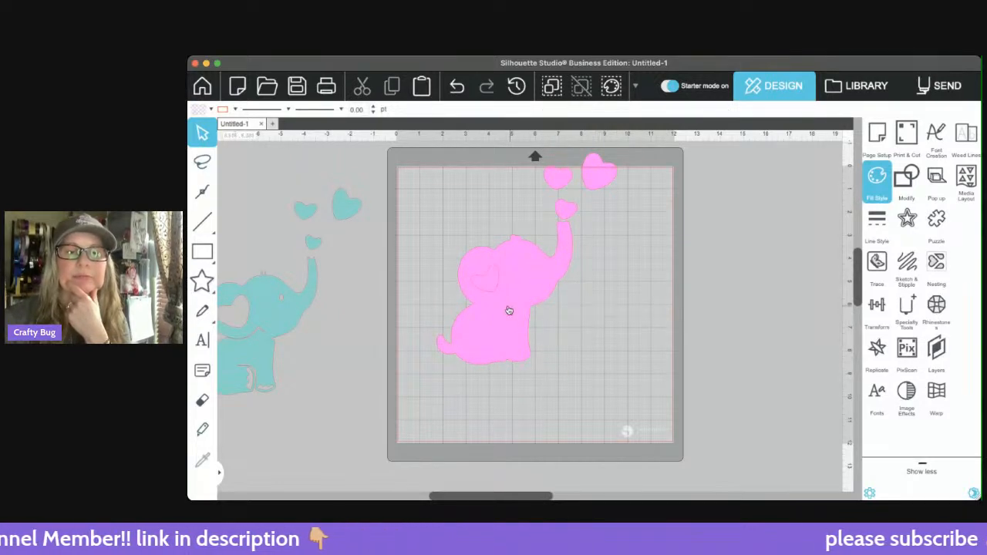
pyautogui.moveTo(509, 311)
pyautogui.mouseDown()
pyautogui.moveTo(458, 346)
pyautogui.moveTo(522, 335)
pyautogui.moveTo(509, 306)
pyautogui.mouseUp()
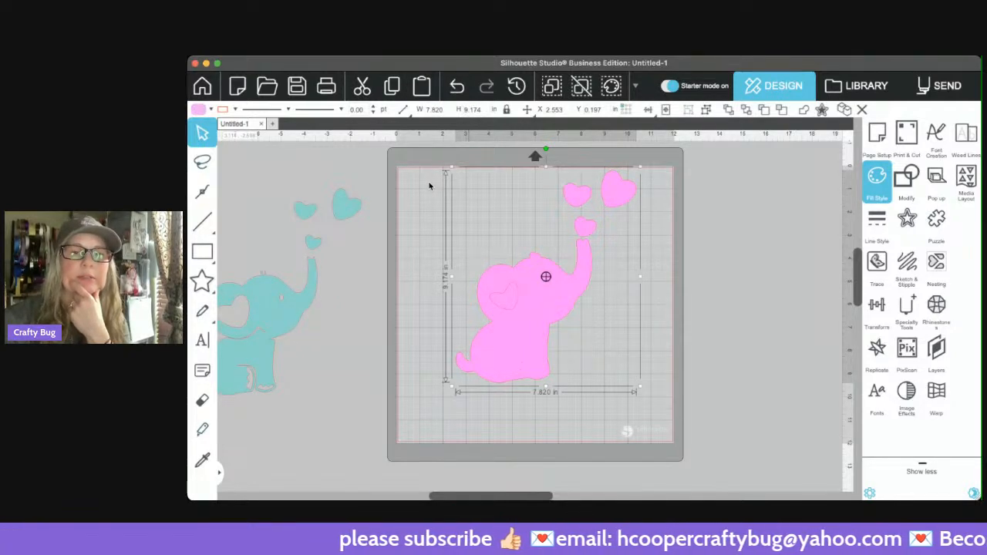
# Step: Turn the pink elephant offset into a compound path and fill it with teal
pyautogui.press('super+e')
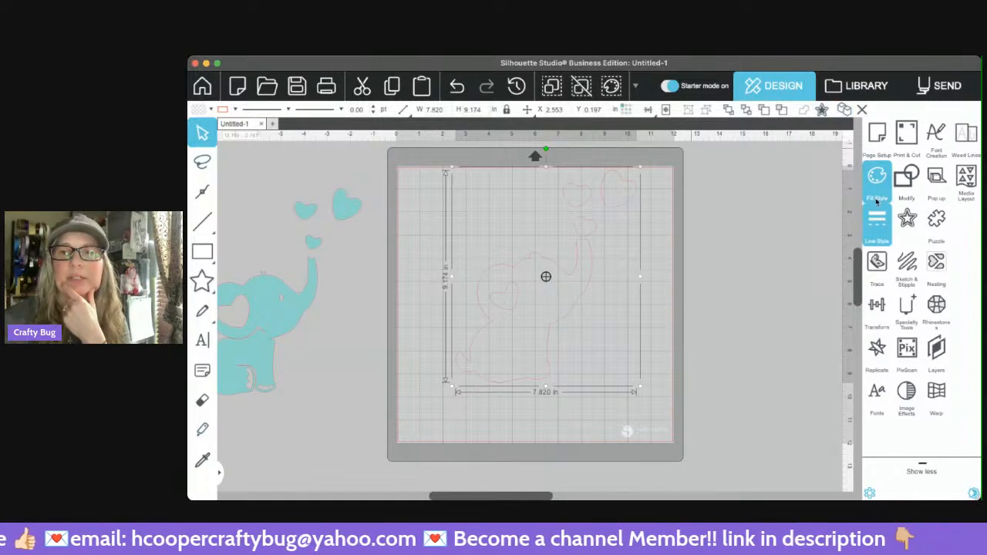
pyautogui.click(565, 357)
pyautogui.click(455, 411)
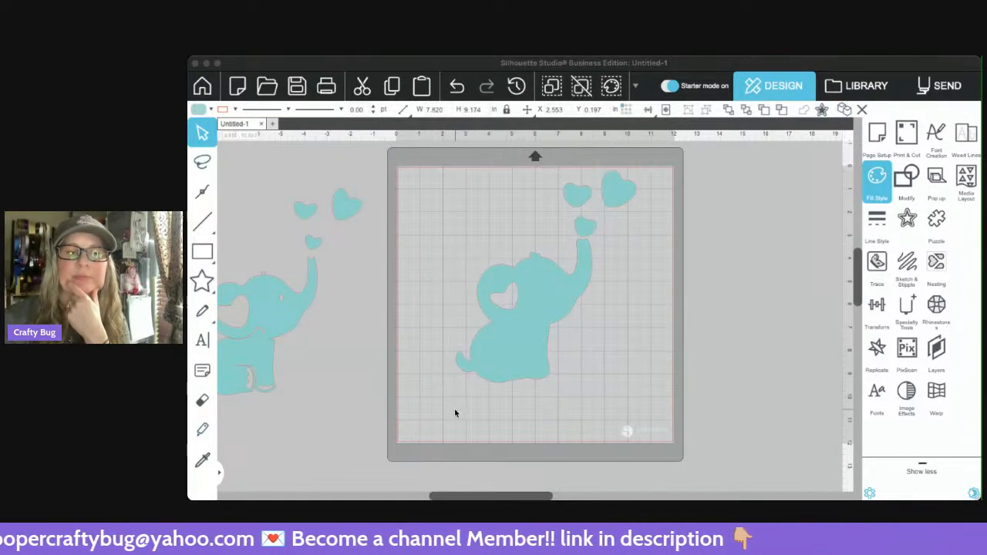
# Step: Release the offset elephant's compound path and delete the heart shape from its ear
pyautogui.moveTo(407, 405); pyautogui.dragTo(649, 141)
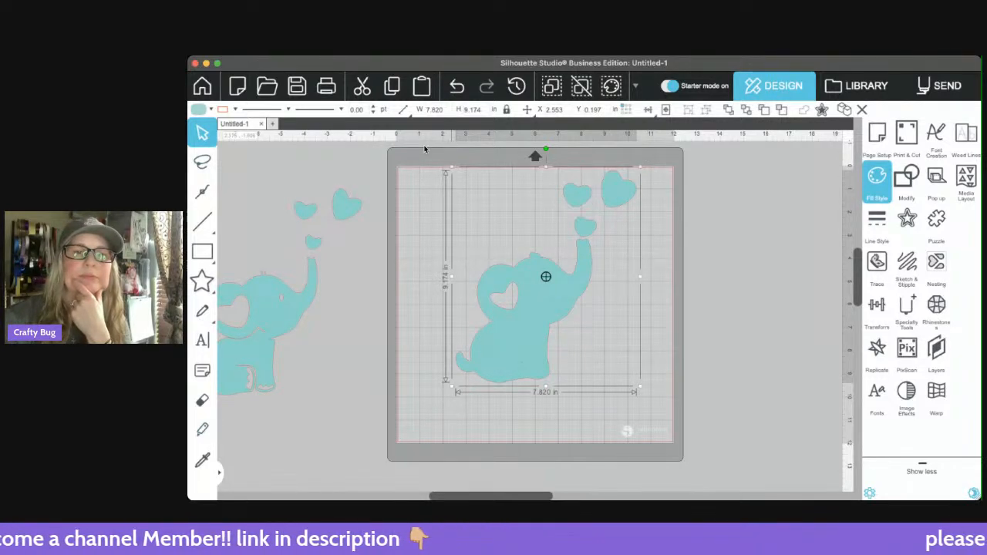
pyautogui.press('super+shift+g')
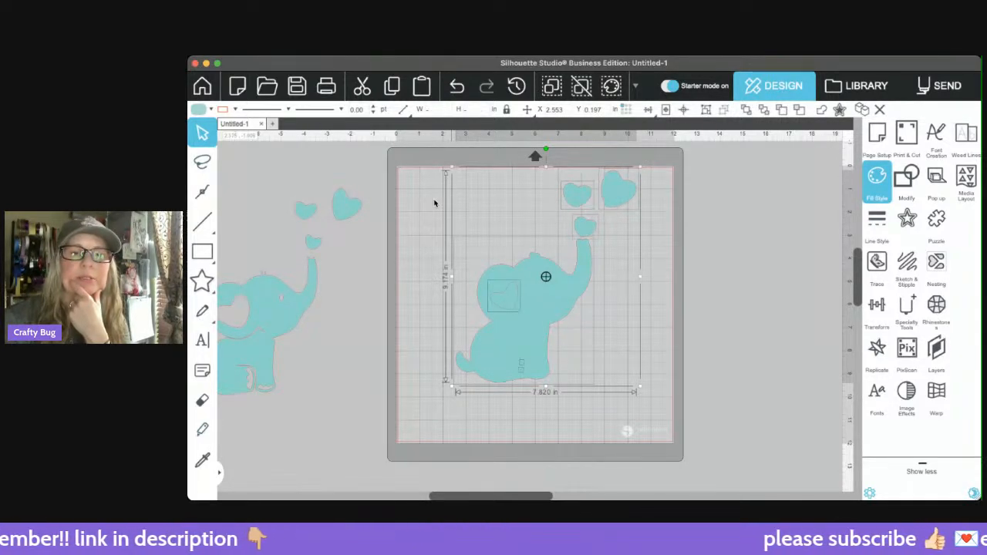
pyautogui.click(430, 339)
pyautogui.click(505, 298)
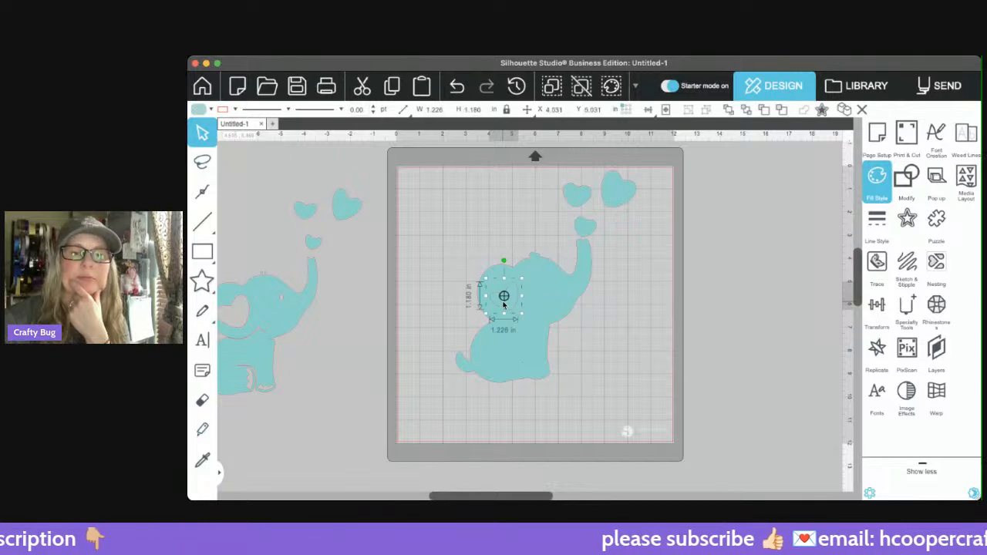
pyautogui.press('Delete')
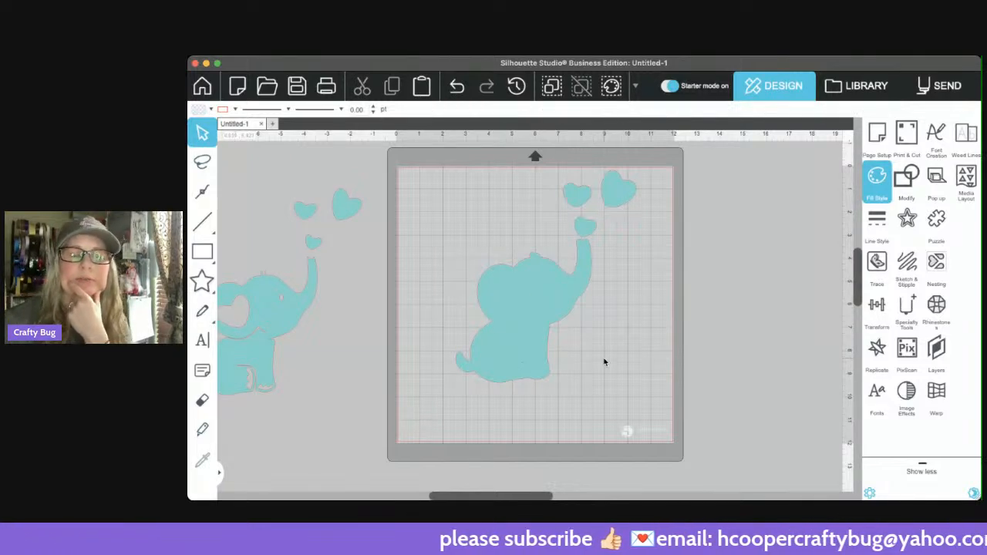
pyautogui.moveTo(535, 327)
pyautogui.mouseDown()
pyautogui.moveTo(543, 326)
pyautogui.moveTo(534, 342)
pyautogui.mouseUp()
pyautogui.click(411, 252)
pyautogui.click(455, 87)
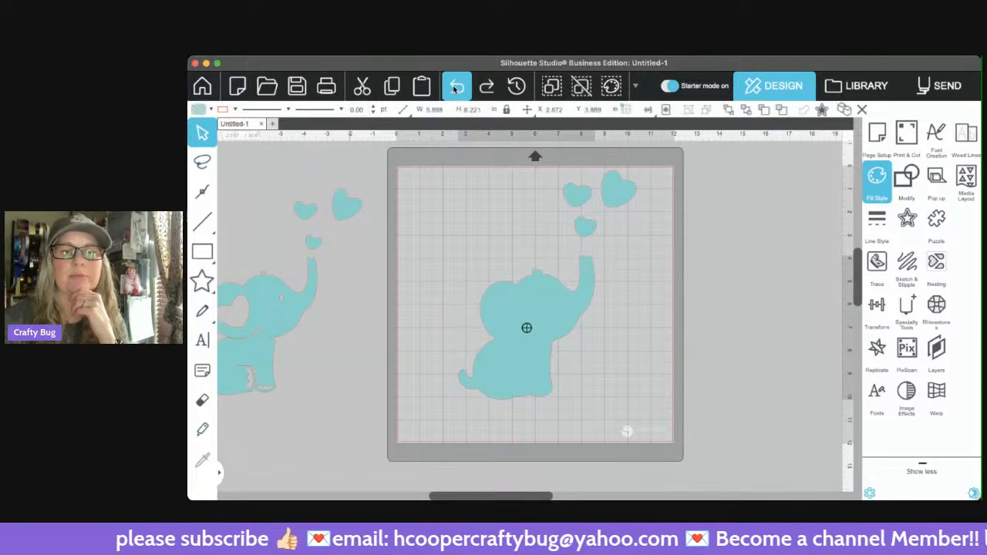
pyautogui.click(455, 87)
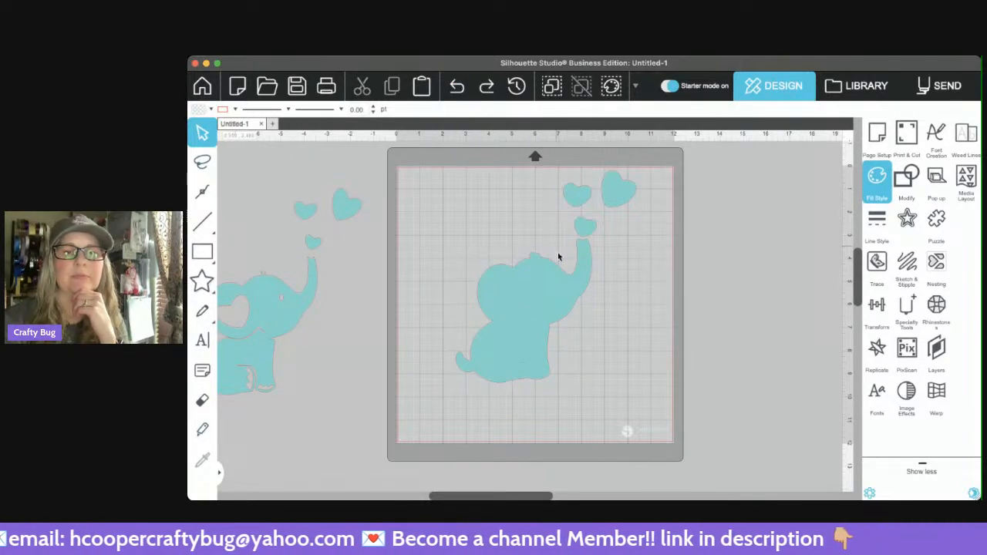
# Step: Group the solid offset elephant with its three hearts and fill the group with lavender
pyautogui.click(489, 371)
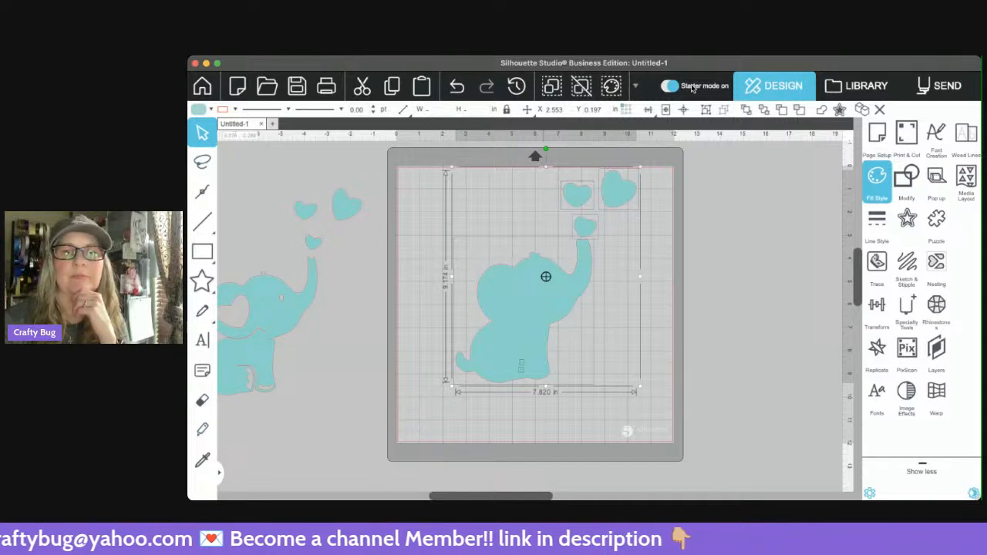
pyautogui.click(706, 109)
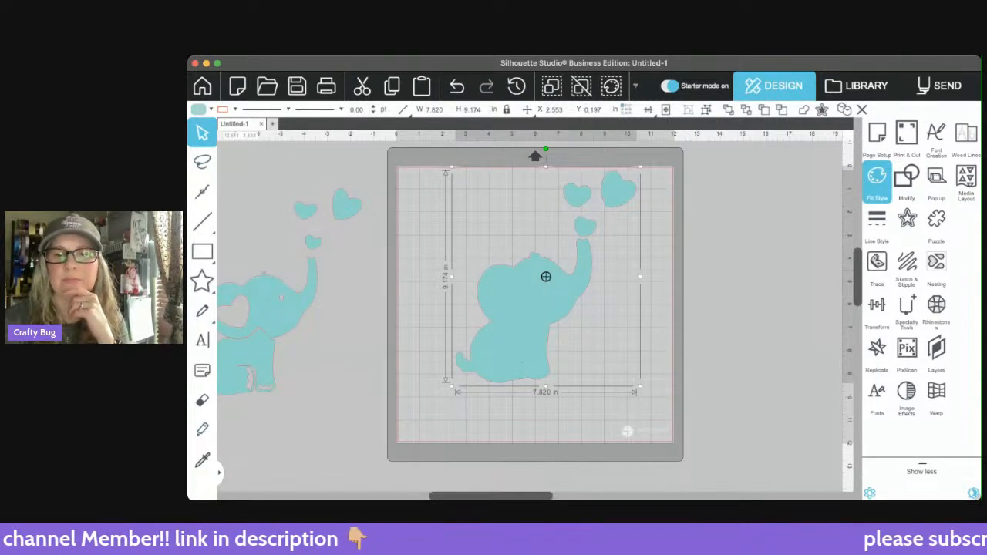
# Step: Place the detailed teal elephant over the solid offset shape and change the offset's fill to white
pyautogui.click(278, 308)
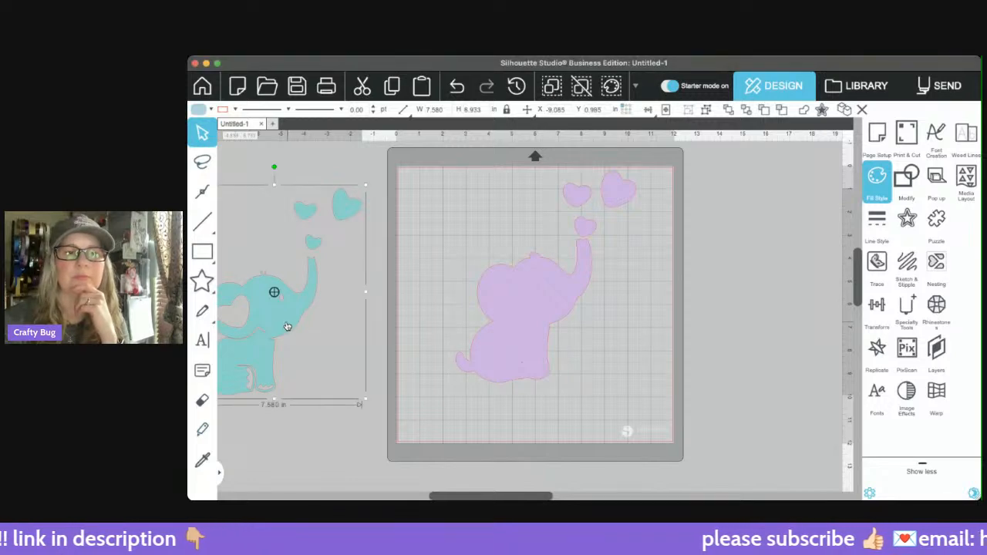
pyautogui.moveTo(286, 326); pyautogui.dragTo(554, 309)
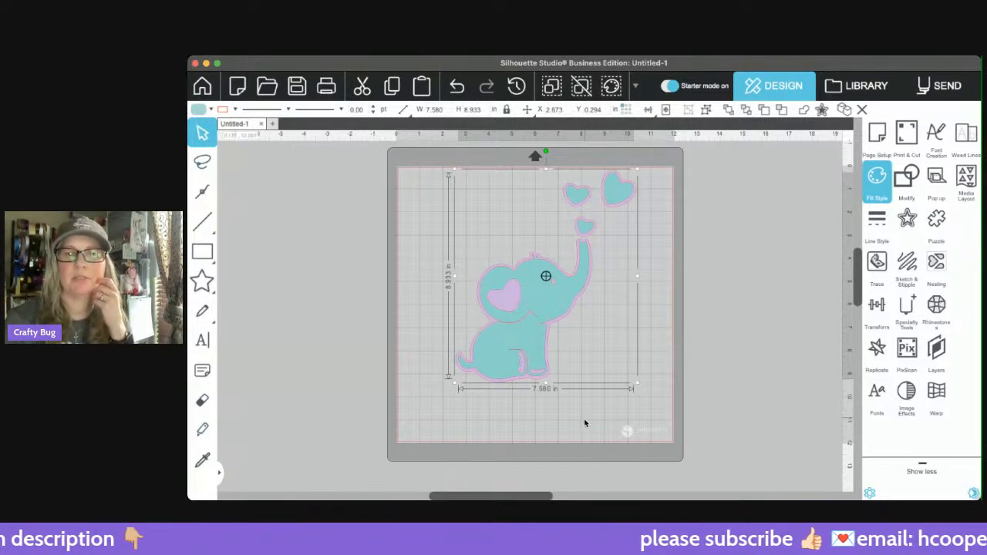
pyautogui.click(539, 381)
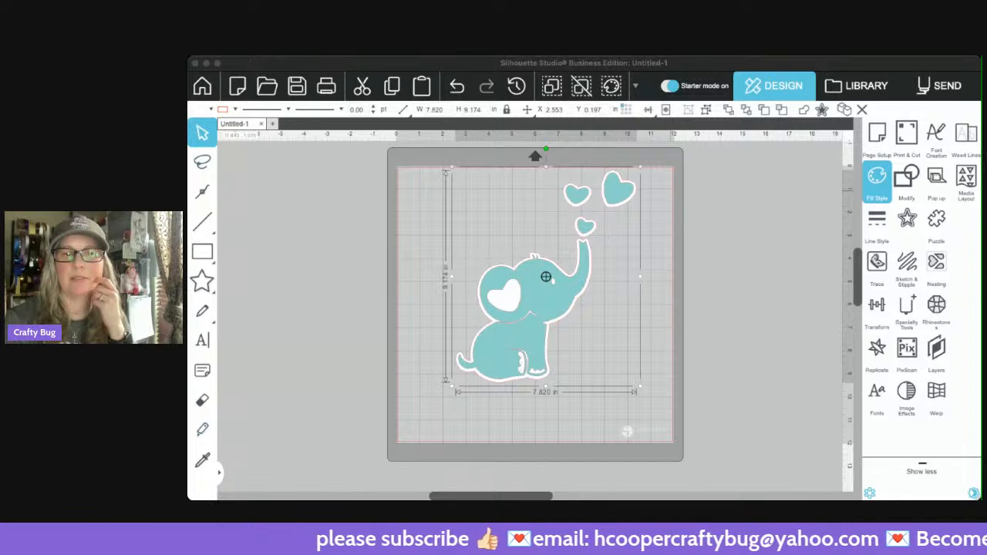
# Step: Create an outer offset around the white elephant shape and fill it with pink
pyautogui.click(822, 108)
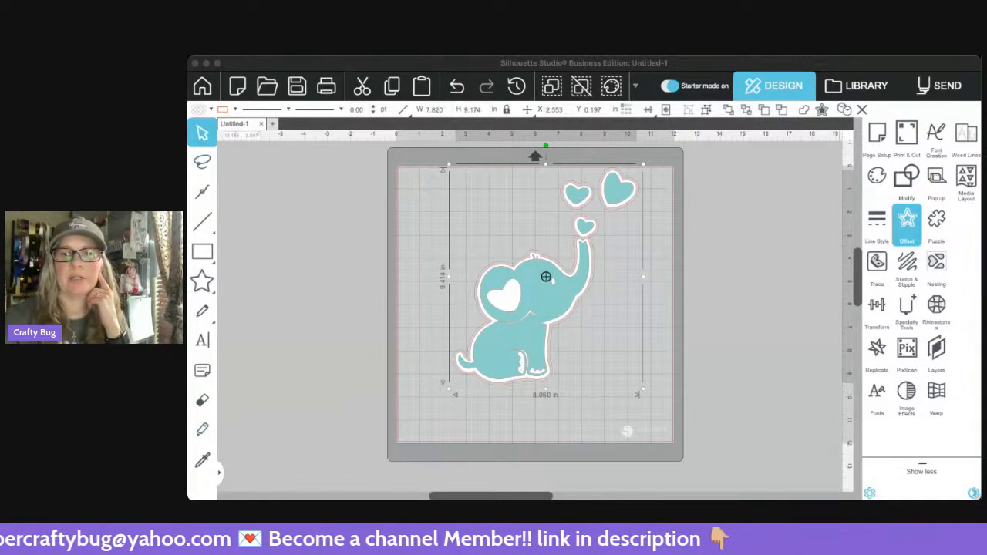
pyautogui.click(880, 174)
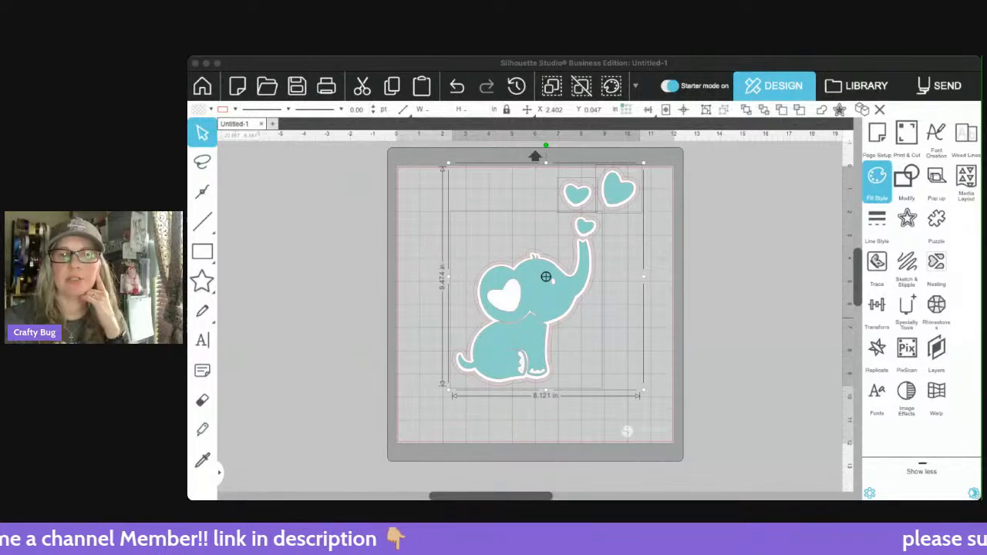
pyautogui.click(552, 417)
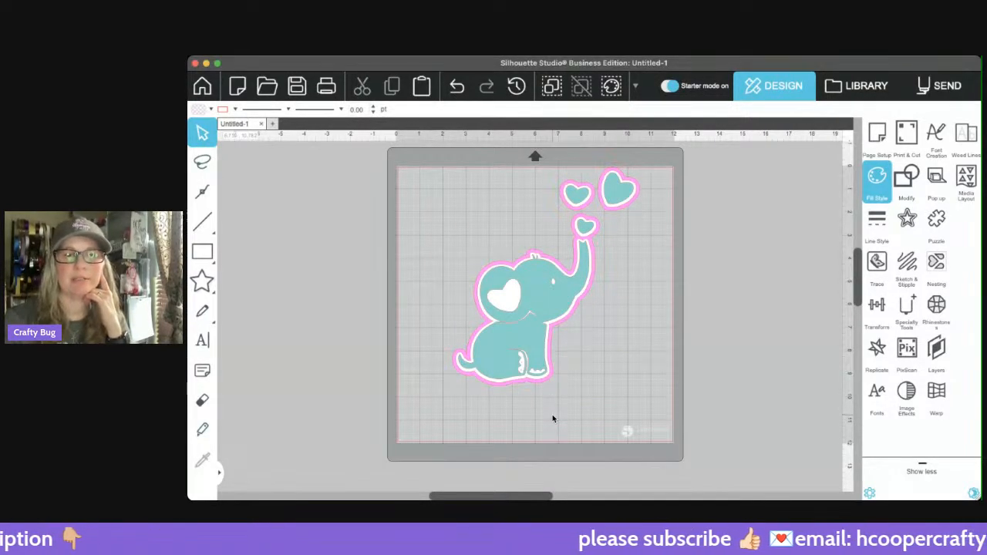
# Step: Pull the teal elephant off the mat and the white offset away from the pink one, and undo moving the pink layer
pyautogui.moveTo(521, 332); pyautogui.dragTo(347, 341)
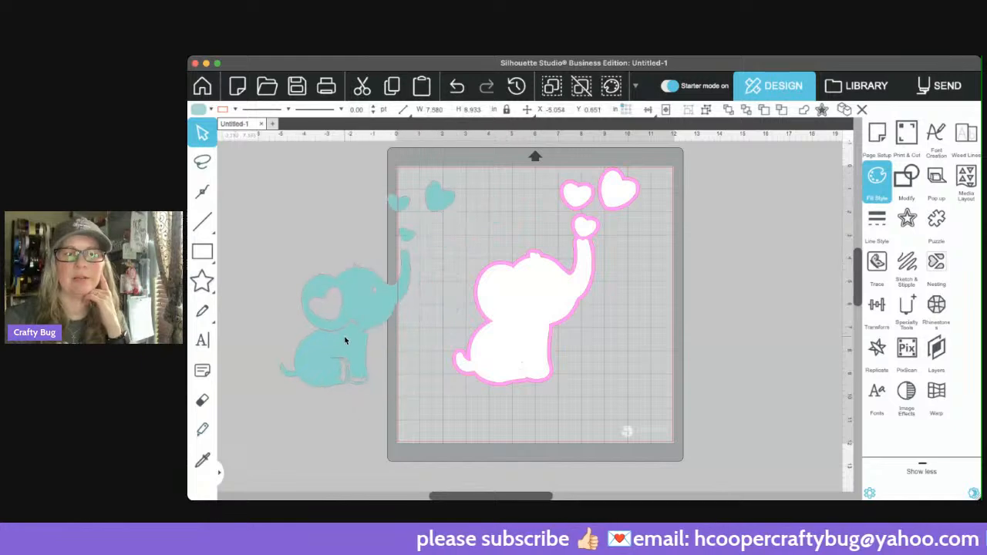
pyautogui.moveTo(524, 335); pyautogui.dragTo(458, 342)
pyautogui.click(563, 339)
pyautogui.moveTo(543, 334); pyautogui.dragTo(584, 348)
pyautogui.click(456, 92)
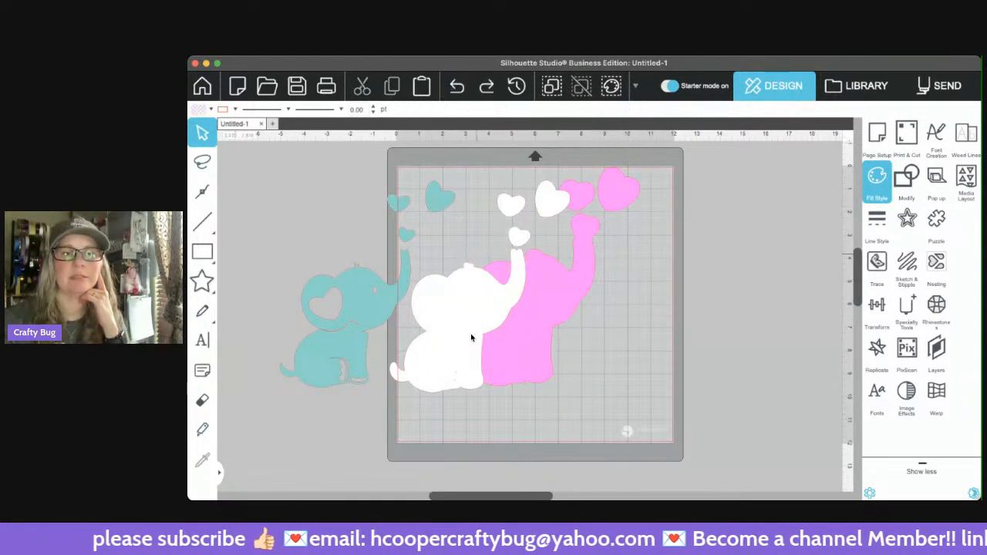
# Step: Move the white offset layer off the mat so it sits just behind the teal elephant, apart from the pink layer
pyautogui.moveTo(470, 333); pyautogui.dragTo(349, 324)
pyautogui.click(628, 253)
pyautogui.click(622, 255)
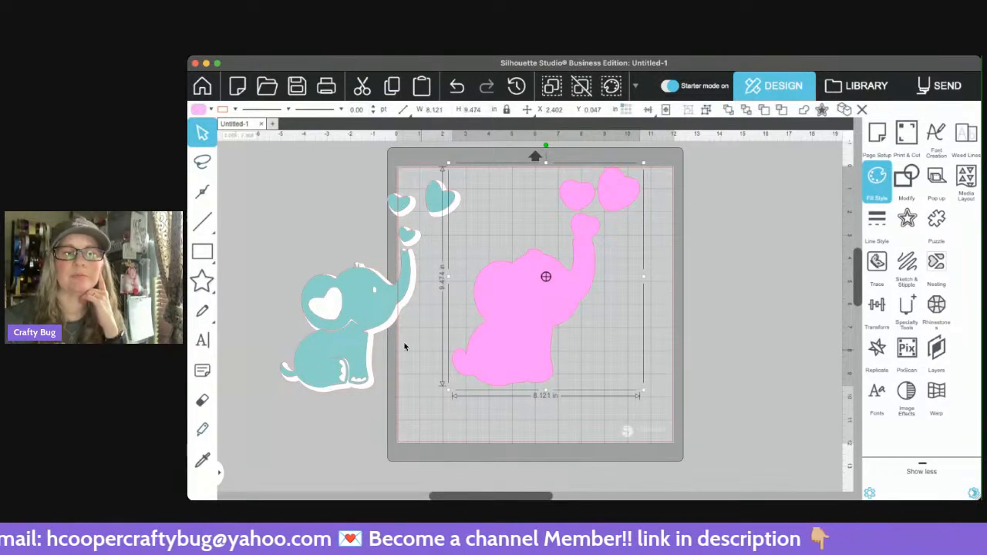
pyautogui.click(408, 377)
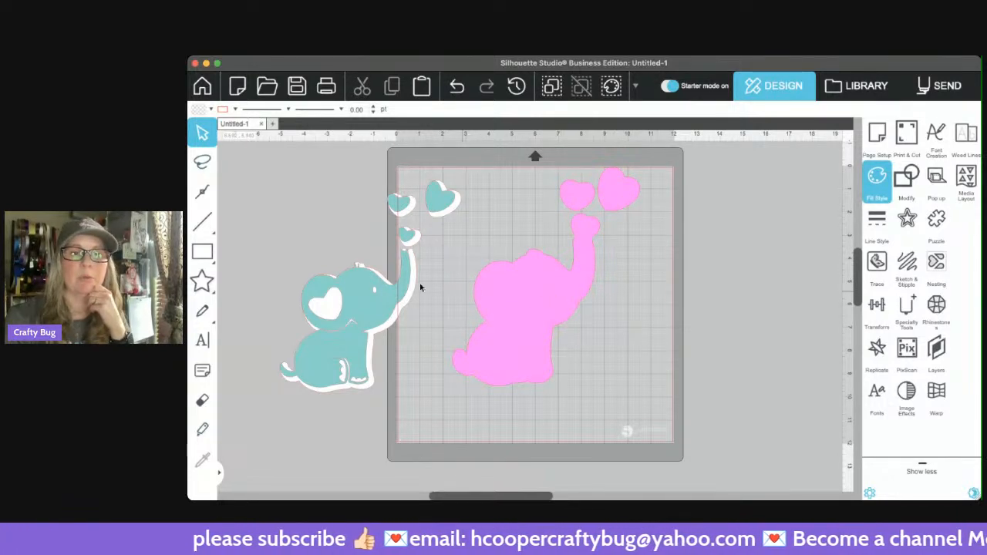
# Step: Separate the teal and white layers, and restack white over the pink elephant with teal on top
pyautogui.moveTo(318, 318); pyautogui.dragTo(242, 298)
pyautogui.moveTo(342, 310); pyautogui.dragTo(378, 310)
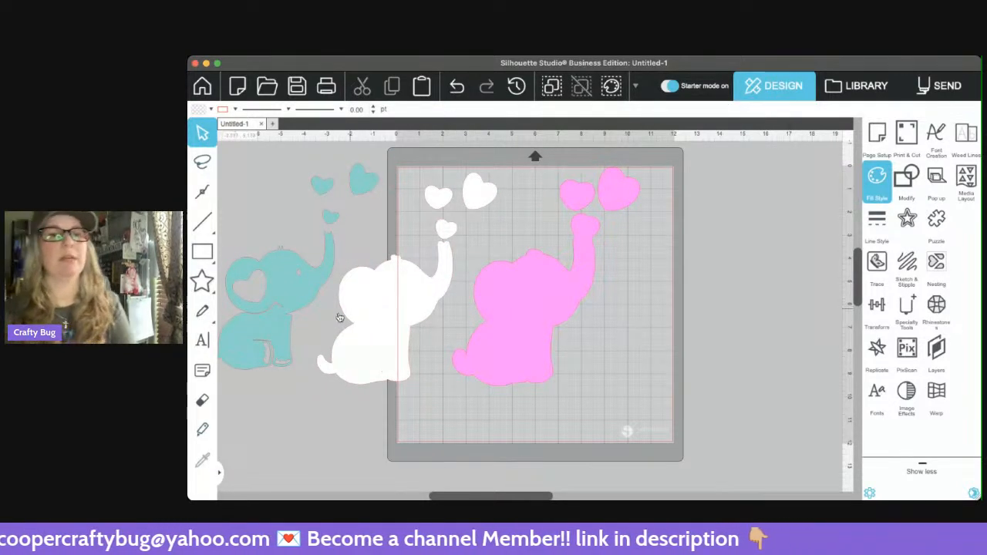
pyautogui.moveTo(405, 297); pyautogui.dragTo(543, 294)
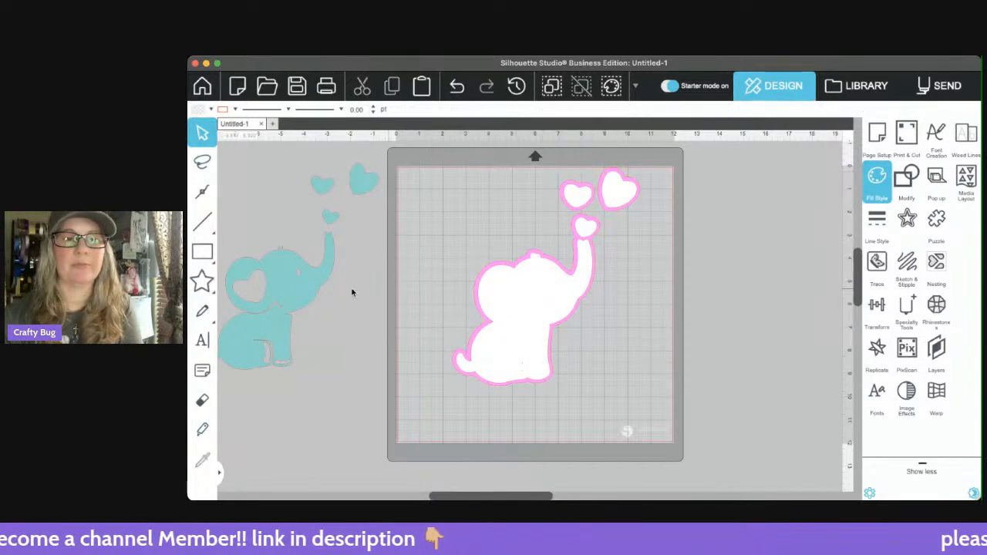
pyautogui.moveTo(287, 288); pyautogui.dragTo(528, 303)
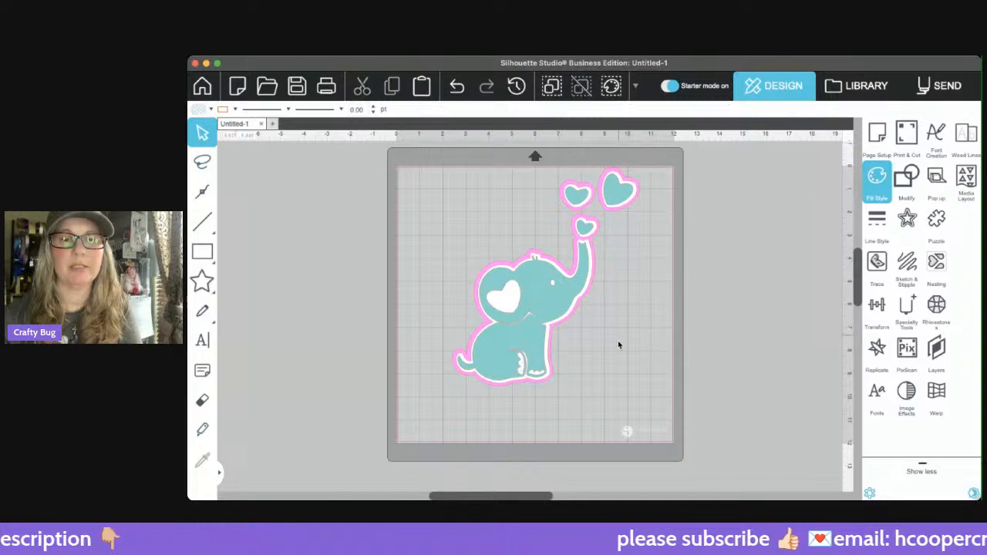
# Step: Scale all three stacked elephant layers together to about 3.6 in wide and move them off the mat's left side
pyautogui.moveTo(657, 177); pyautogui.dragTo(449, 393)
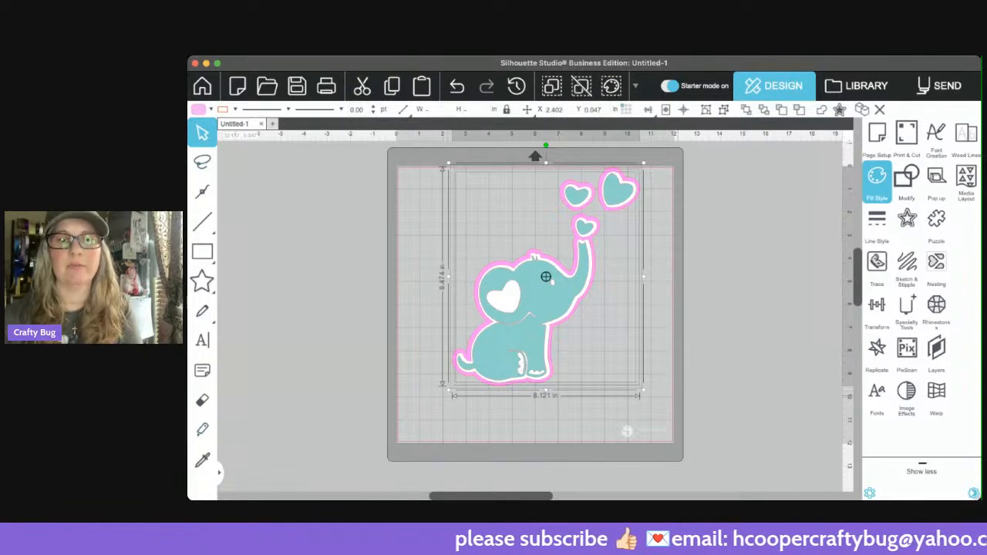
pyautogui.moveTo(644, 391); pyautogui.dragTo(560, 273)
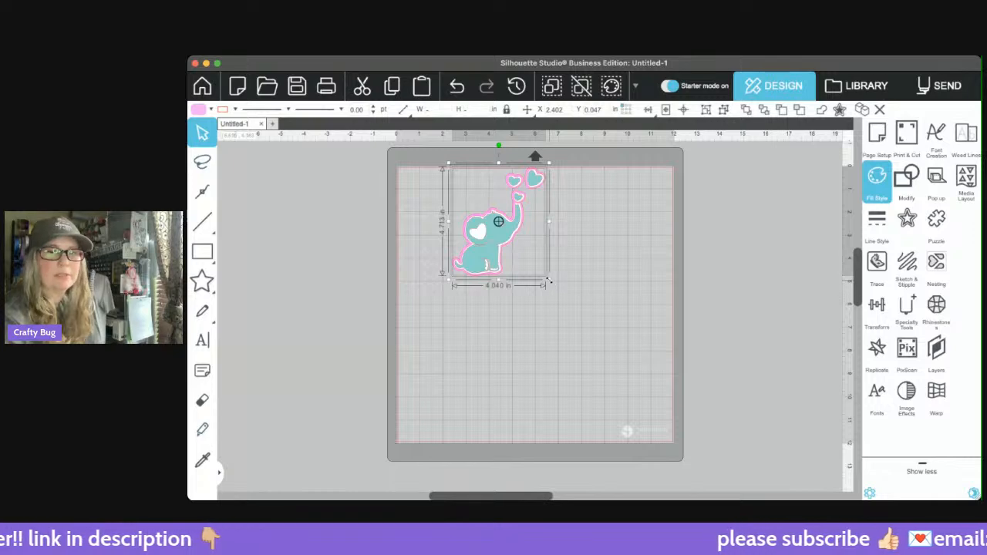
pyautogui.click(544, 276)
pyautogui.click(487, 245)
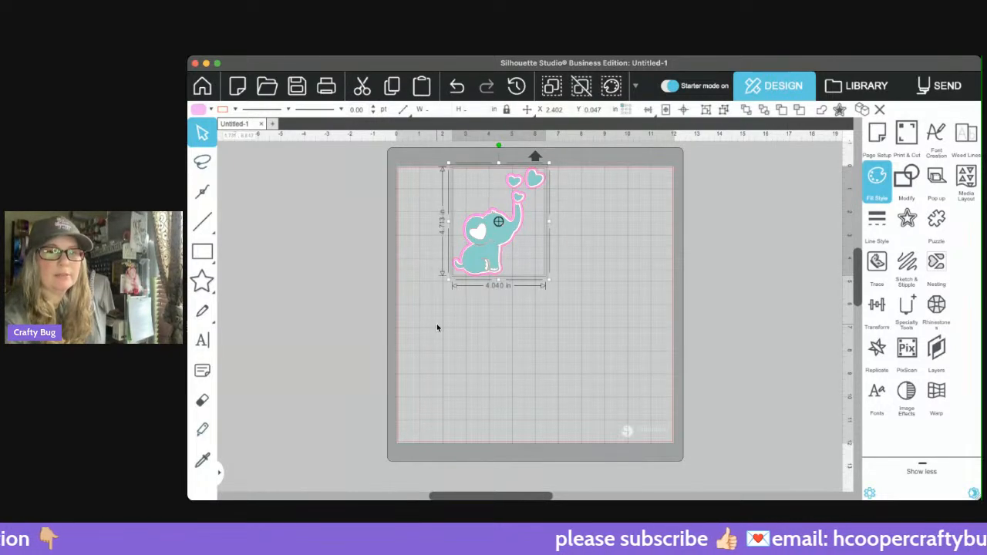
pyautogui.moveTo(549, 282); pyautogui.dragTo(532, 266)
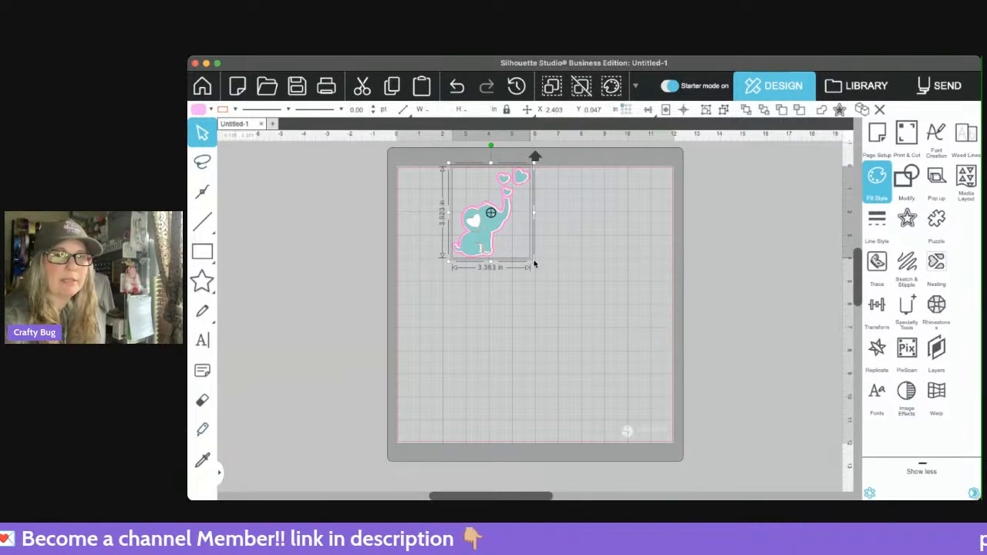
pyautogui.moveTo(532, 267); pyautogui.dragTo(540, 269)
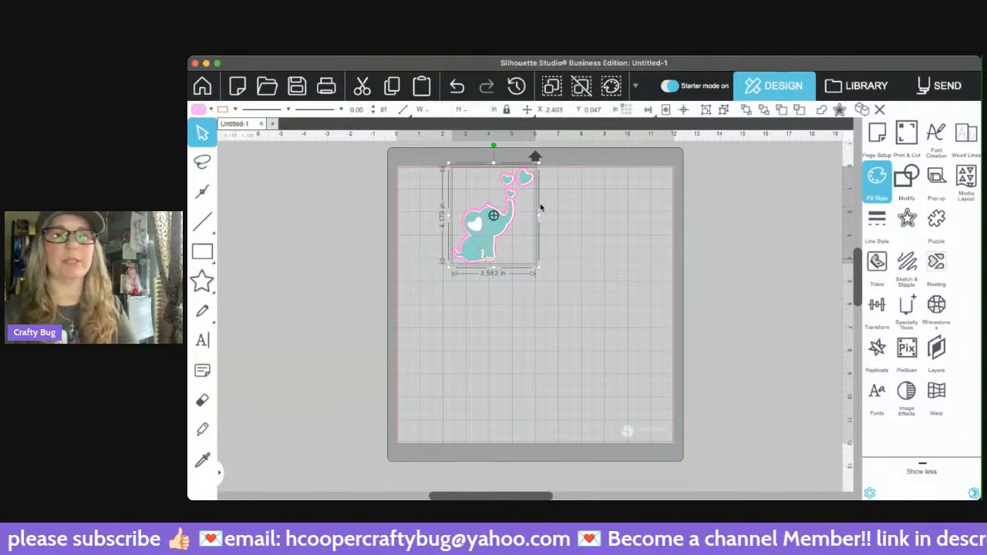
pyautogui.moveTo(517, 222); pyautogui.dragTo(349, 225)
pyautogui.click(635, 257)
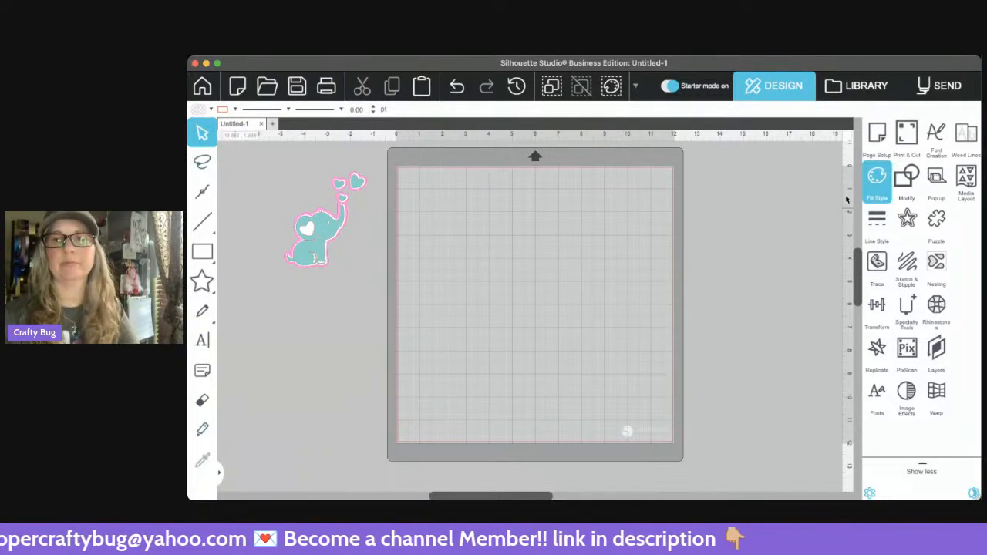
# Step: Bring the black footprints-with-heart design and the black heart with footprint cut-outs into the document
pyautogui.click(876, 179)
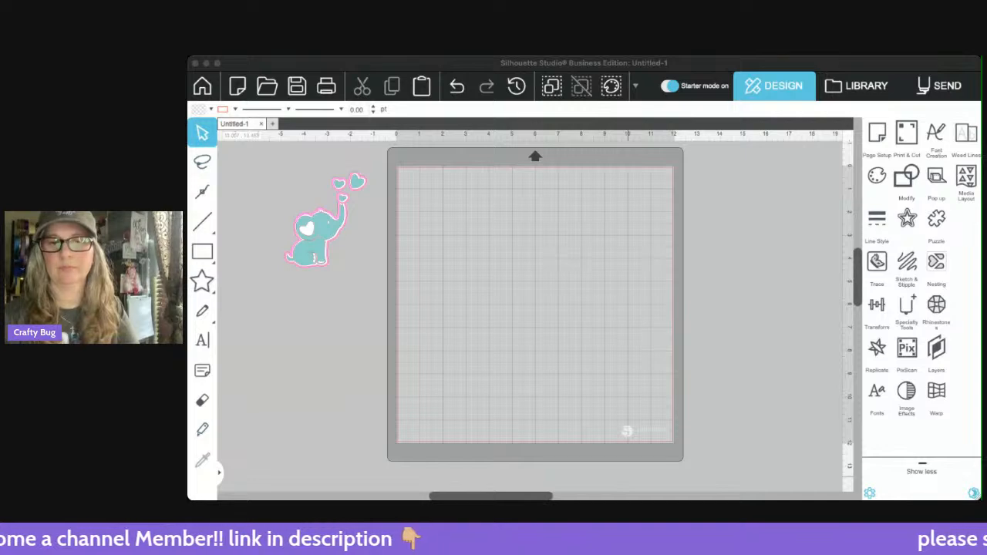
pyautogui.click(547, 305)
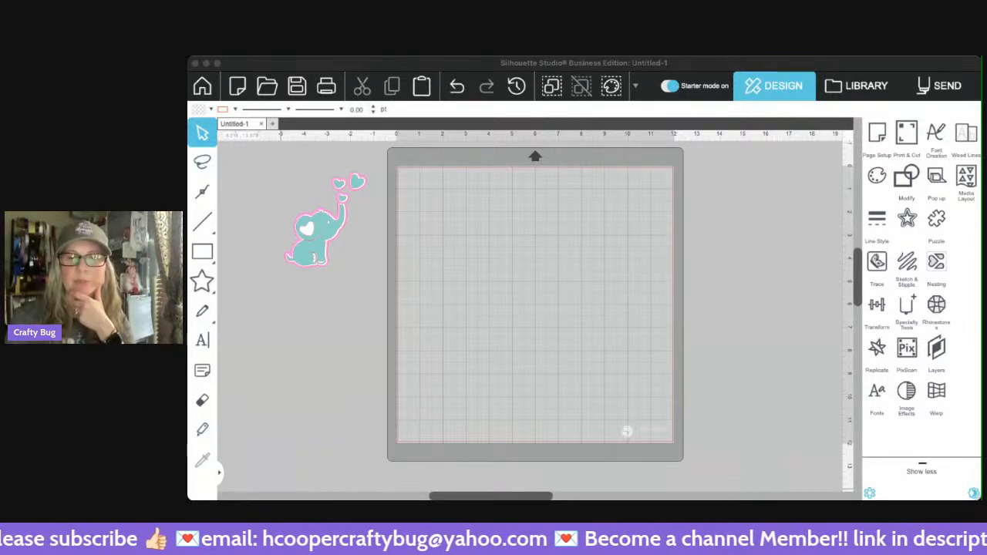
pyautogui.click(545, 337)
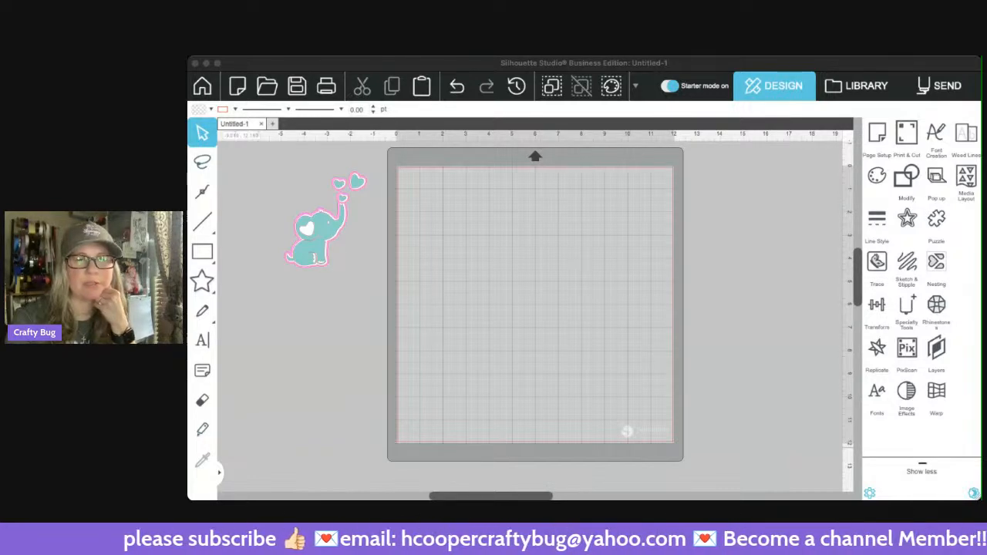
pyautogui.moveTo(980, 284); pyautogui.dragTo(675, 326)
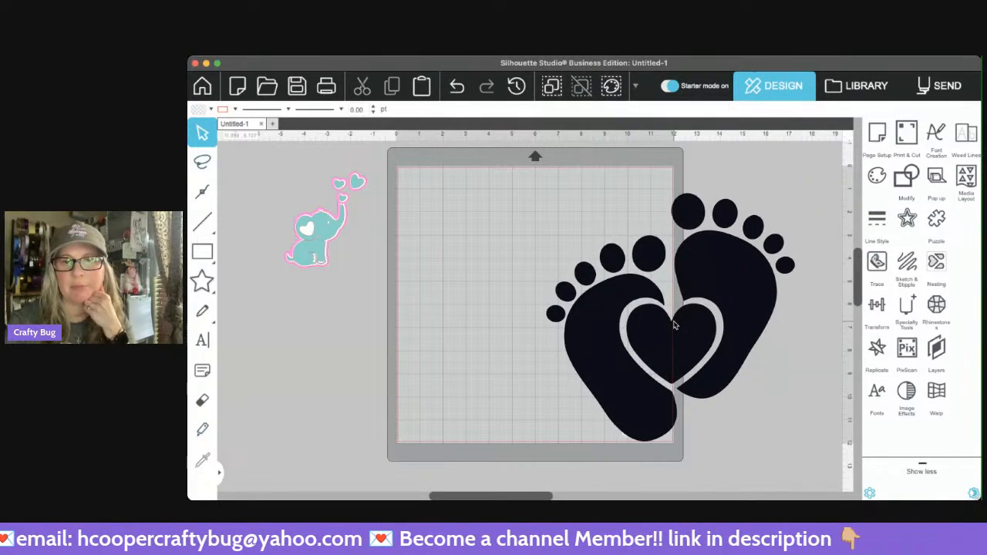
pyautogui.click(228, 497)
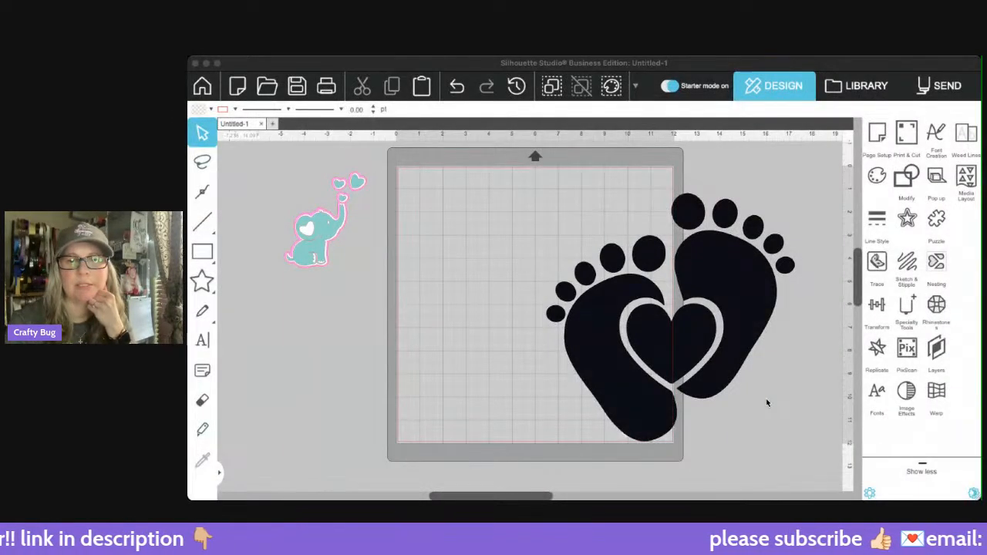
pyautogui.moveTo(767, 400); pyautogui.dragTo(737, 270)
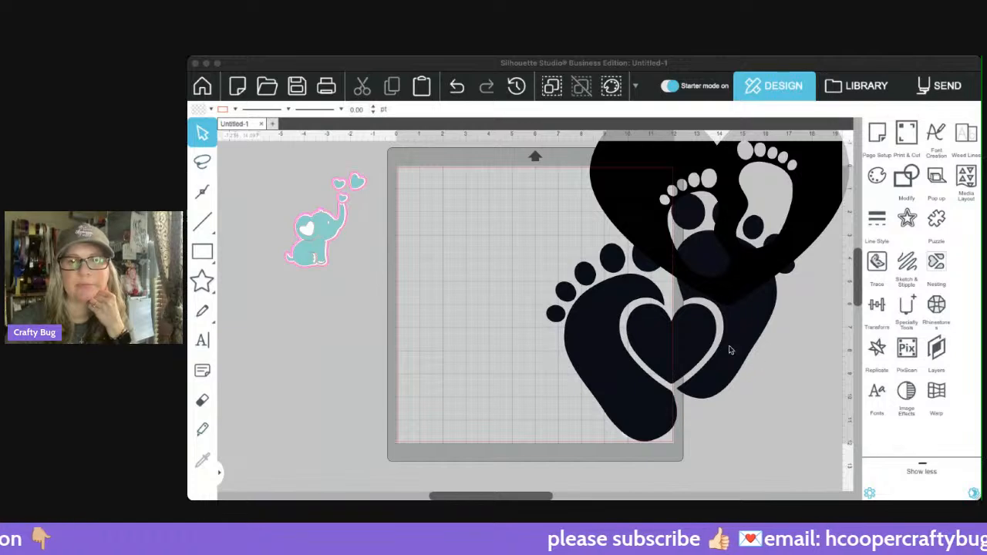
# Step: Move the black footprints design to the left of the mat, clear of the heart with footprint cut-outs
pyautogui.moveTo(730, 350); pyautogui.dragTo(776, 398)
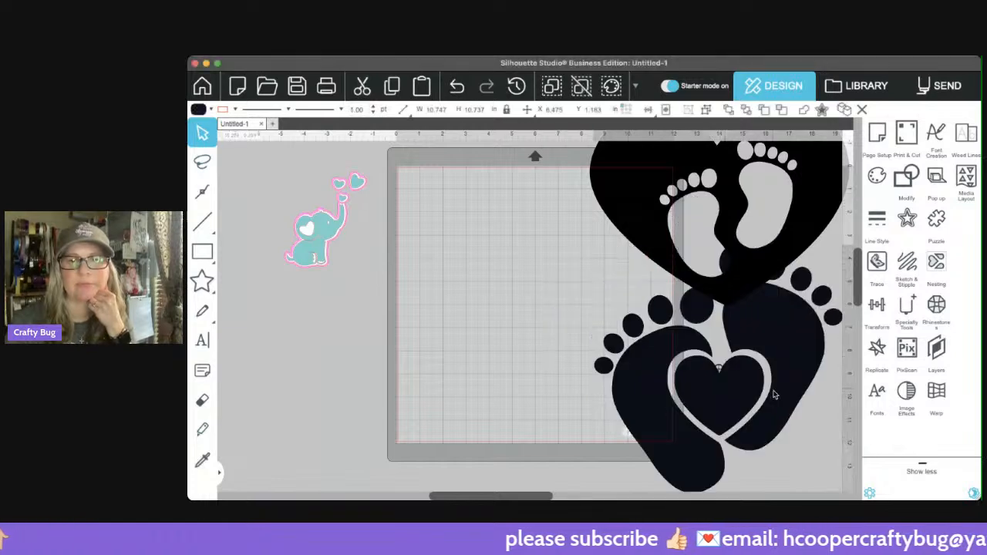
pyautogui.click(611, 257)
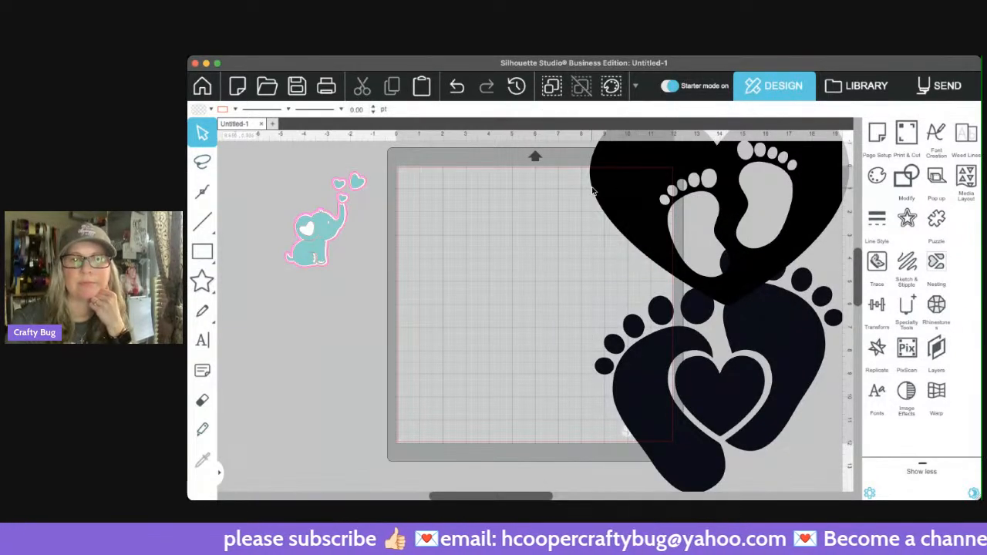
pyautogui.moveTo(767, 394); pyautogui.dragTo(472, 354)
pyautogui.click(531, 342)
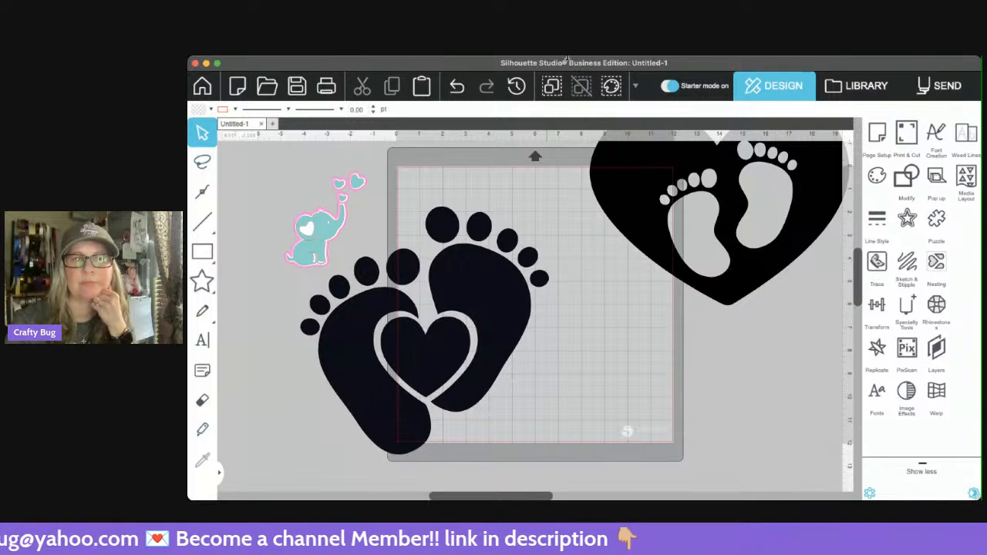
pyautogui.click(456, 86)
pyautogui.click(456, 86)
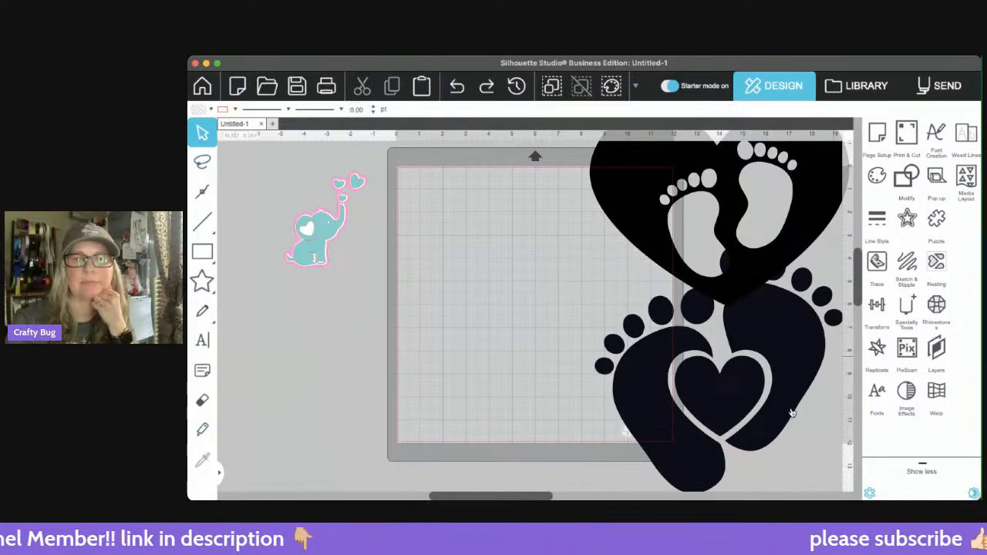
pyautogui.moveTo(802, 389); pyautogui.dragTo(361, 386)
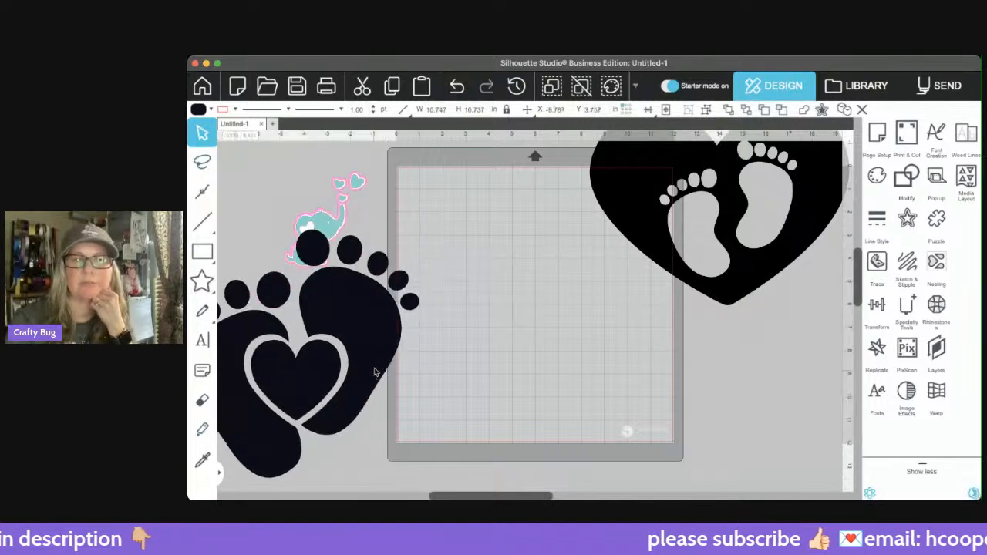
pyautogui.click(685, 316)
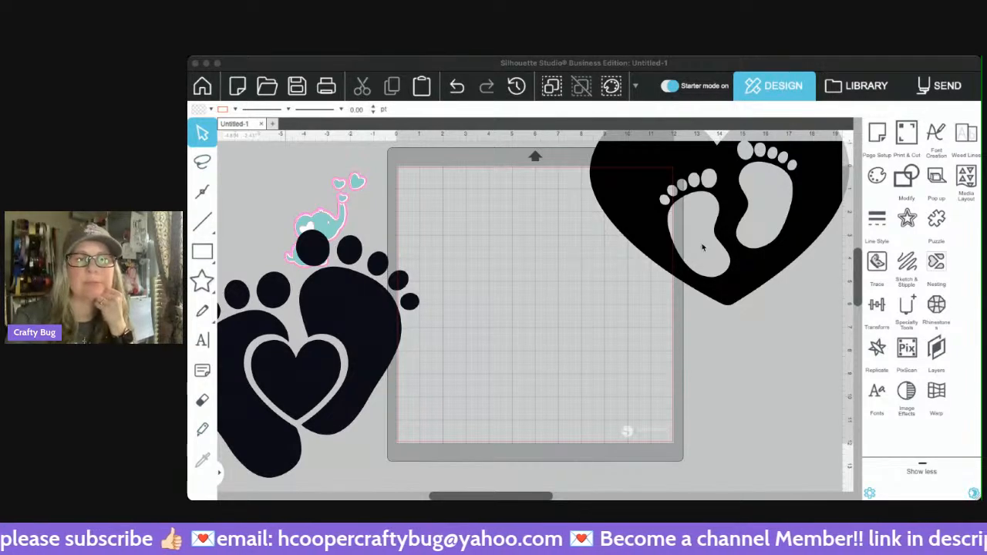
# Step: Place the heart with footprint cut-outs on the mat and delete the separate black footprints design
pyautogui.moveTo(718, 205); pyautogui.dragTo(623, 319)
pyautogui.click(749, 226)
pyautogui.click(694, 387)
pyautogui.click(623, 319)
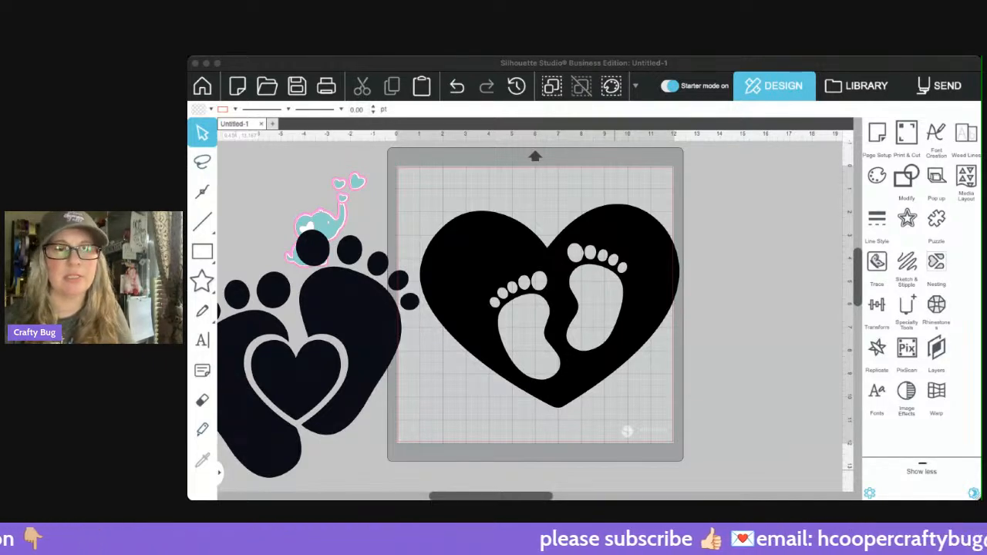
pyautogui.press('super+Tab')
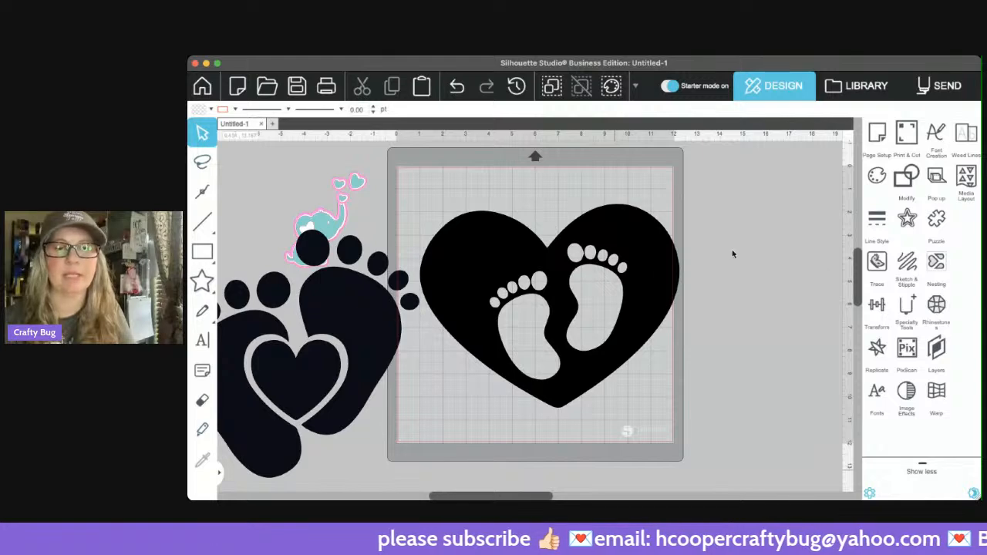
pyautogui.click(377, 352)
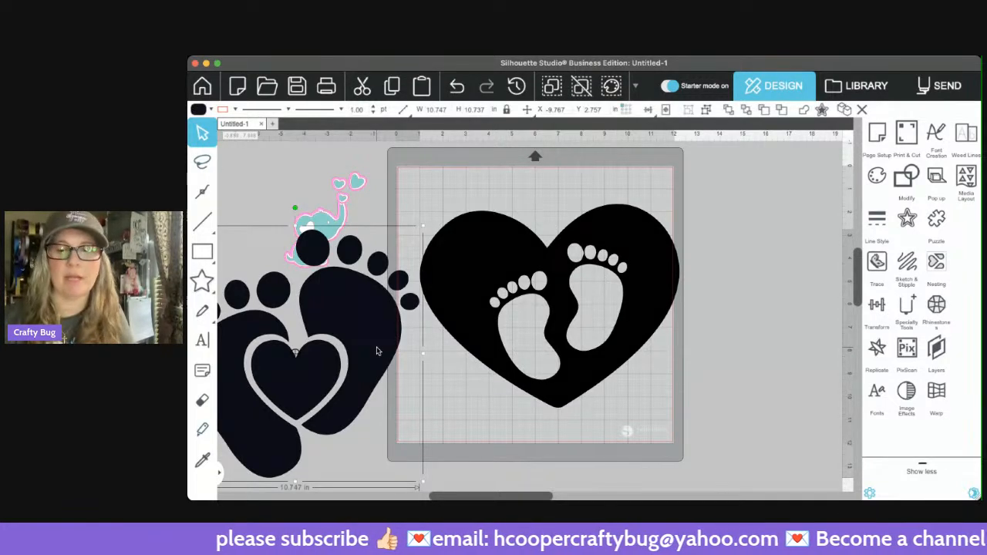
pyautogui.press('Delete')
# Step: Scale the footprint heart to about 10 in wide on the mat and fill it with pink
pyautogui.click(590, 369)
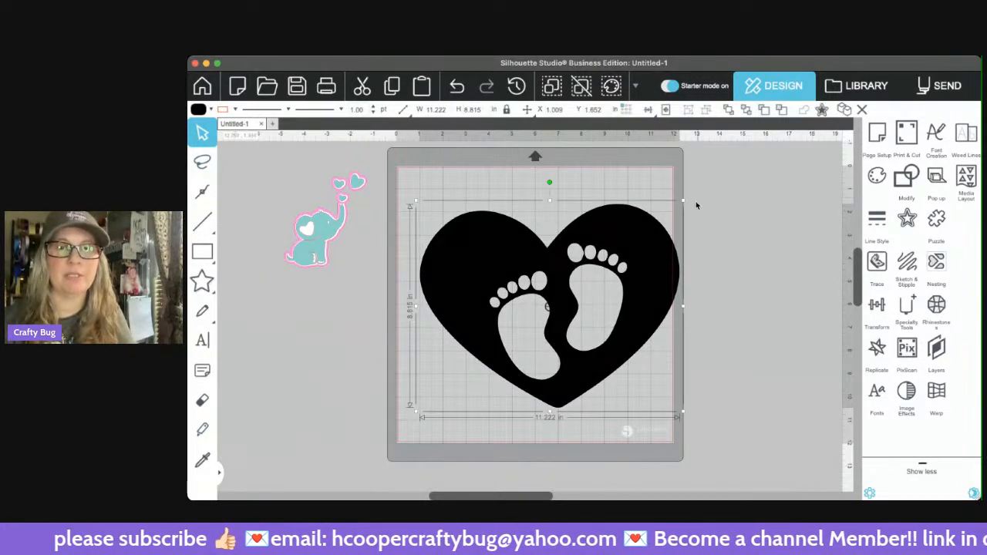
pyautogui.moveTo(683, 200); pyautogui.dragTo(532, 337)
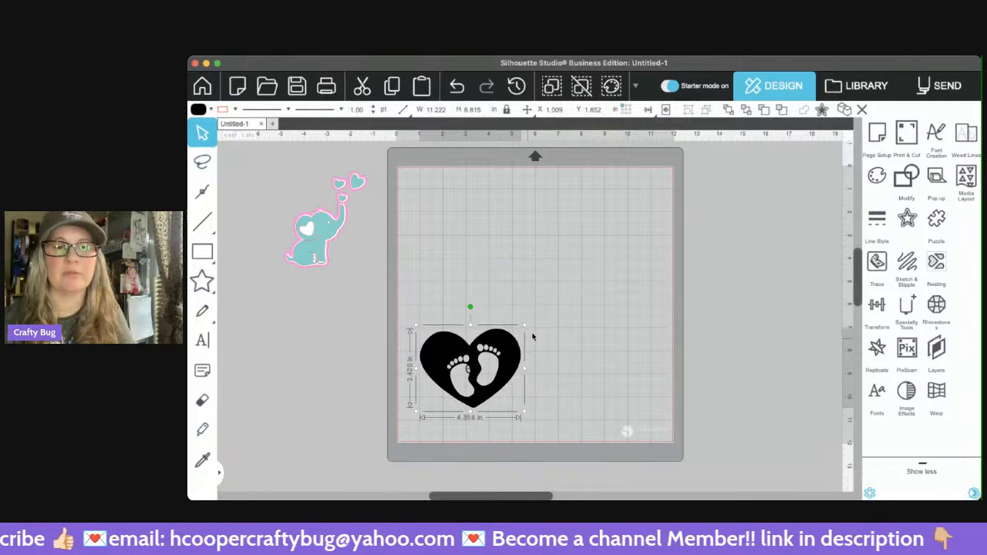
pyautogui.click(584, 373)
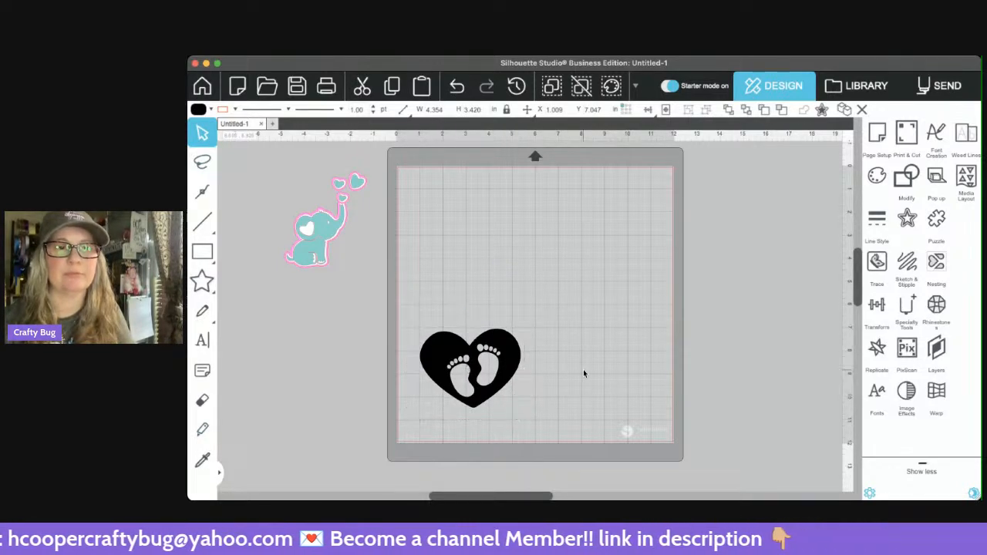
pyautogui.moveTo(485, 390); pyautogui.dragTo(652, 384)
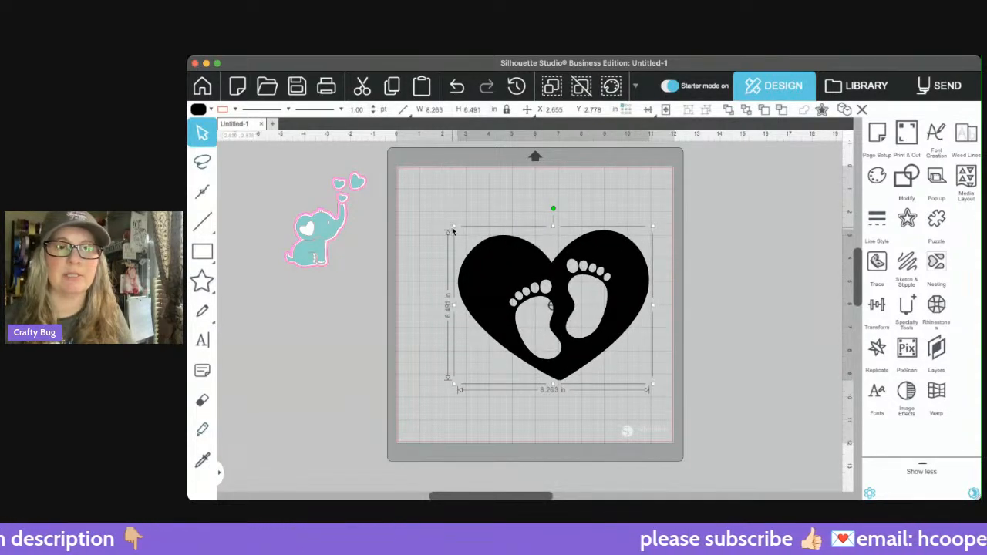
pyautogui.click(452, 227)
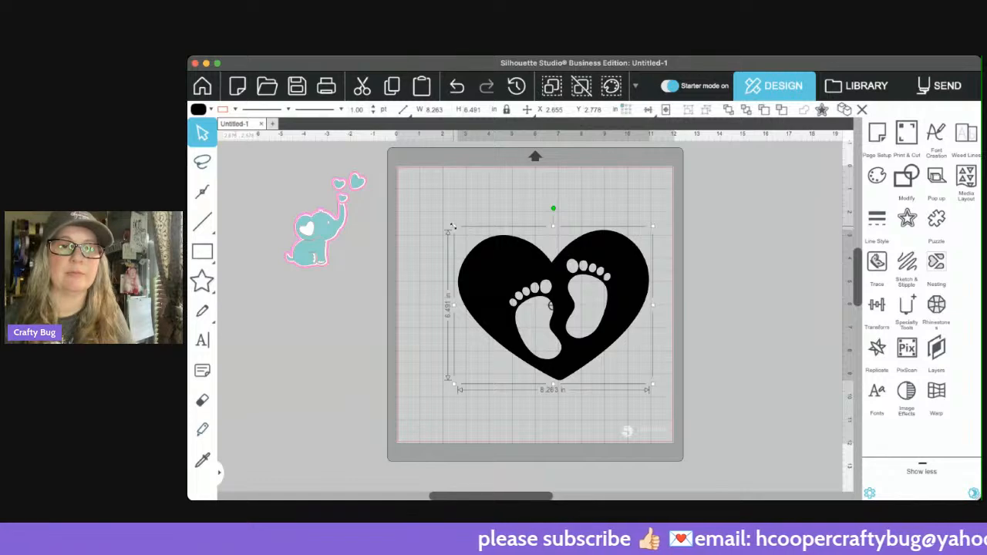
pyautogui.moveTo(453, 226); pyautogui.dragTo(419, 186)
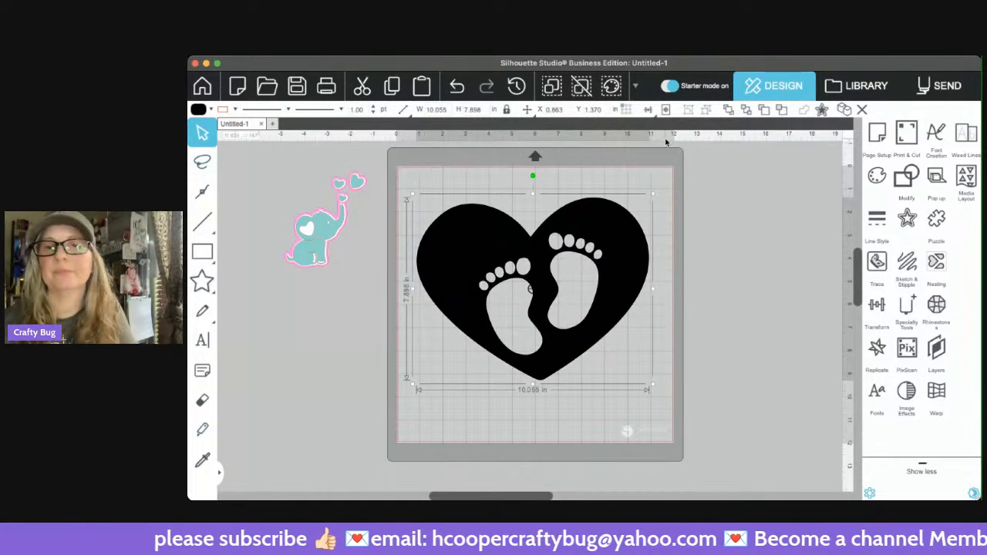
pyautogui.click(879, 179)
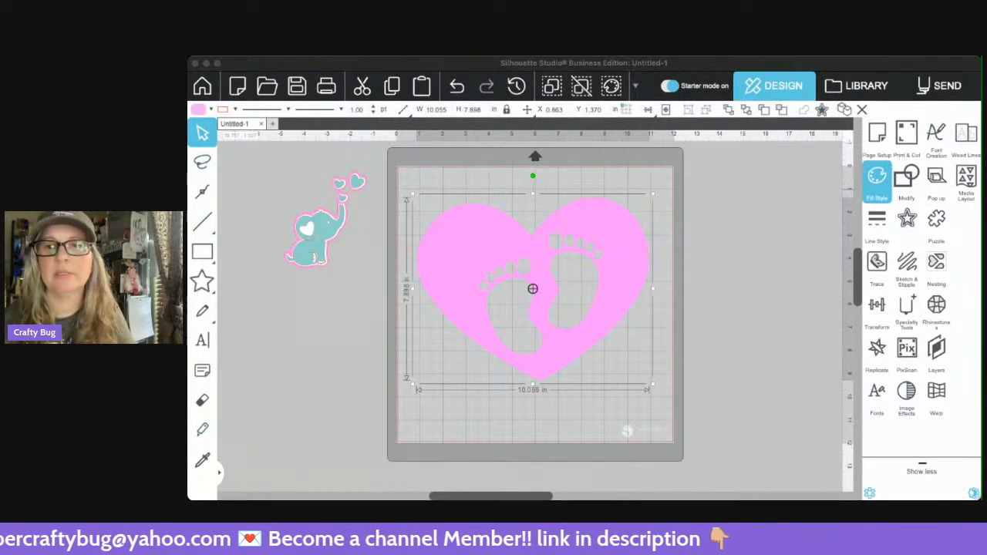
# Step: Offset the pink footprint heart to an outline about 10.35 in wide and fill the offset with white
pyautogui.click(908, 224)
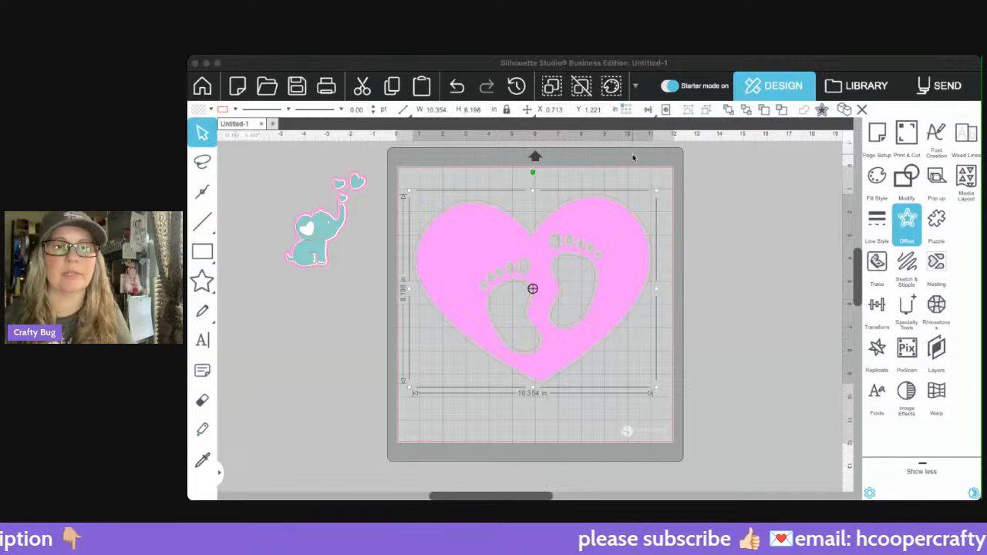
pyautogui.click(879, 179)
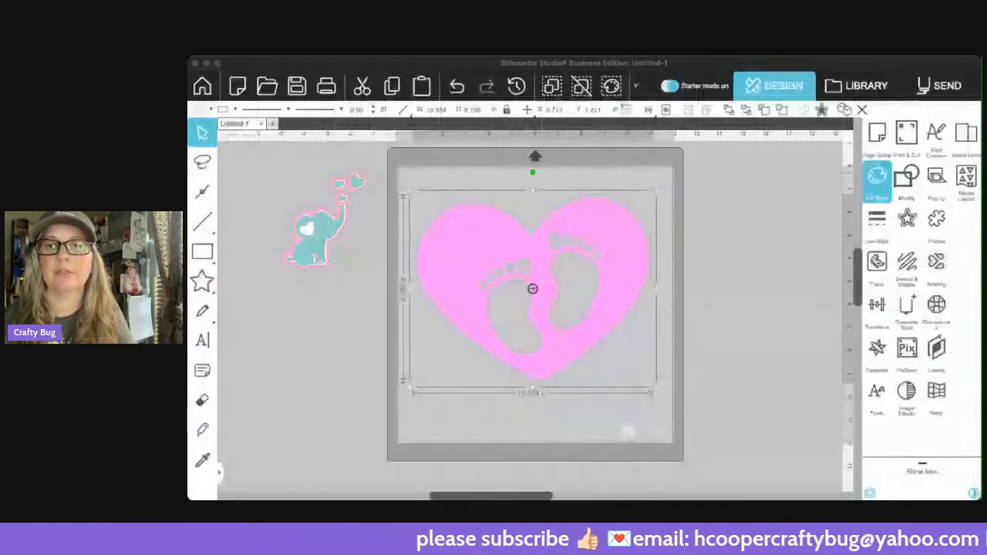
pyautogui.click(694, 231)
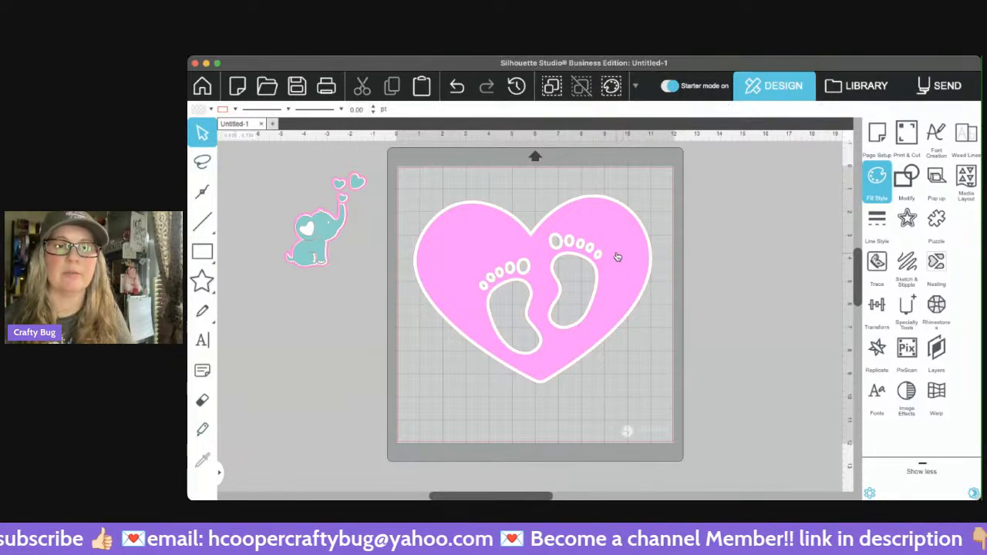
# Step: With the pink heart moved aside, release the white offset's compound path and delete its separate footprint and toe shapes
pyautogui.moveTo(617, 258); pyautogui.dragTo(363, 303)
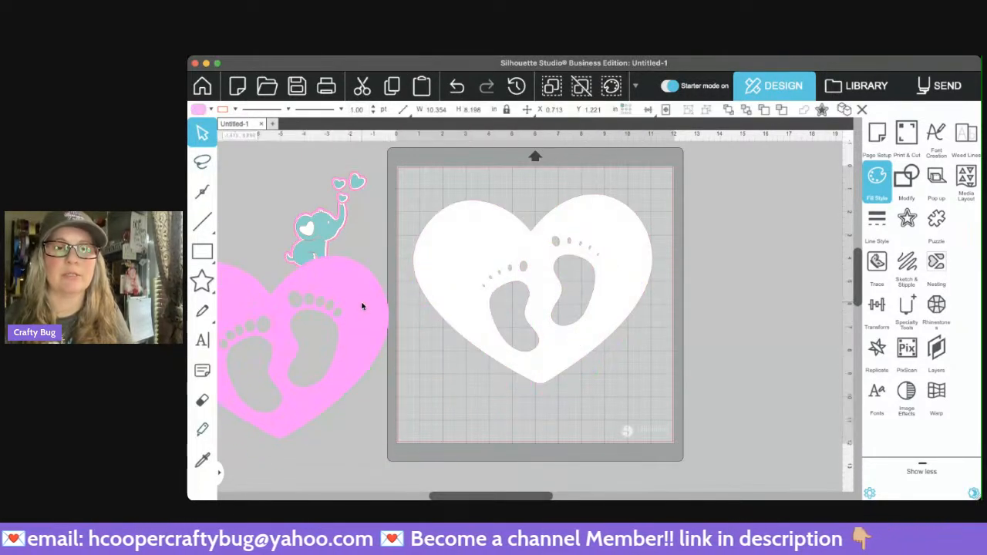
pyautogui.click(443, 247)
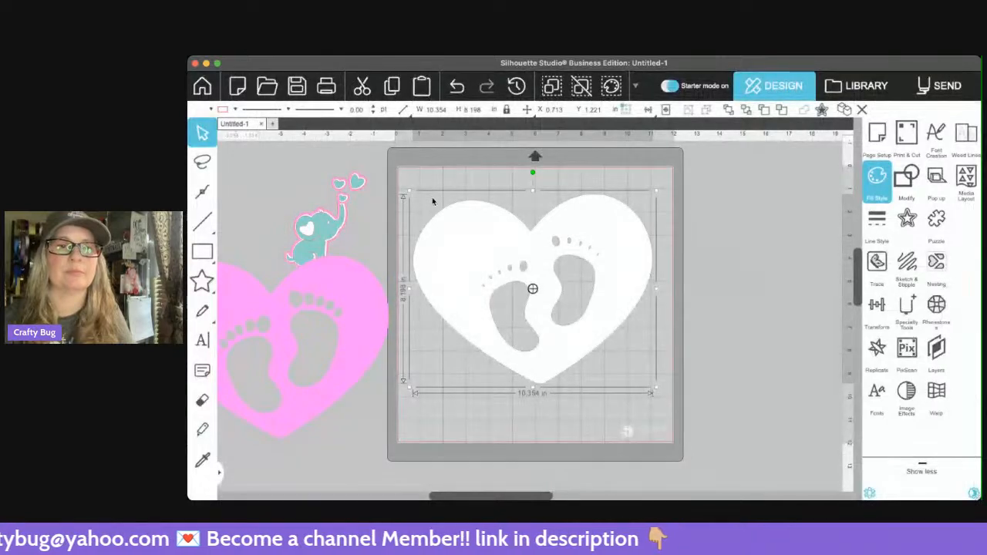
pyautogui.press('super+shift+e')
pyautogui.click(509, 417)
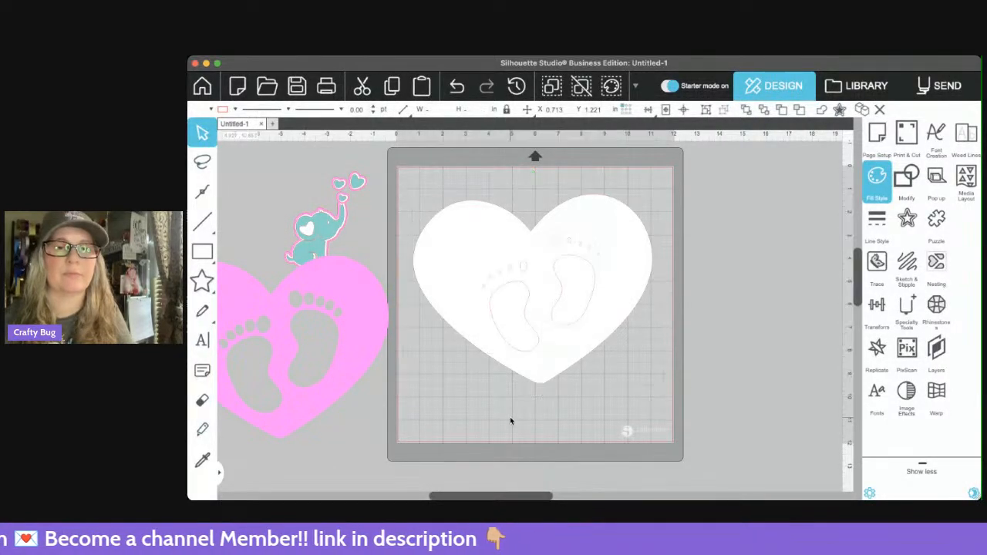
pyautogui.moveTo(548, 354); pyautogui.dragTo(286, 375)
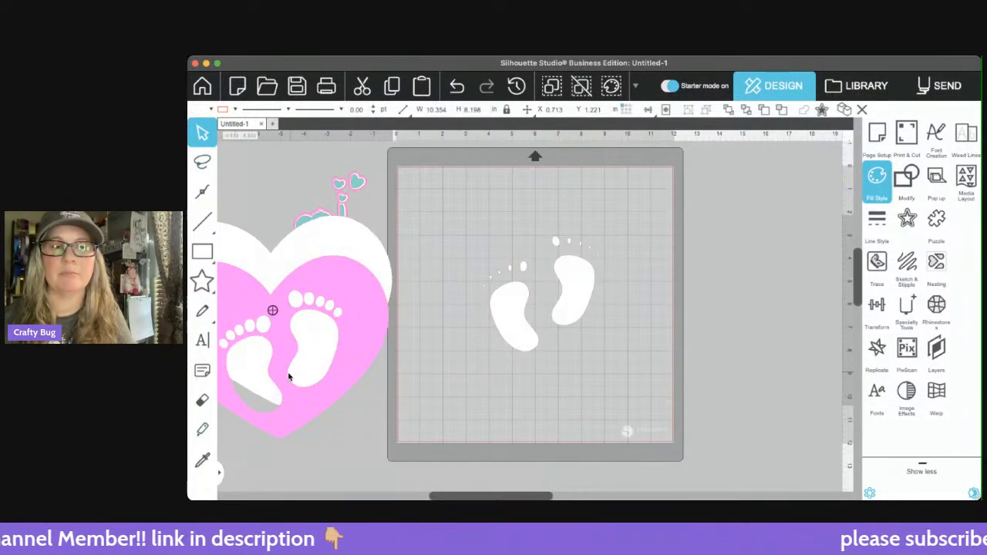
pyautogui.moveTo(489, 409); pyautogui.dragTo(599, 213)
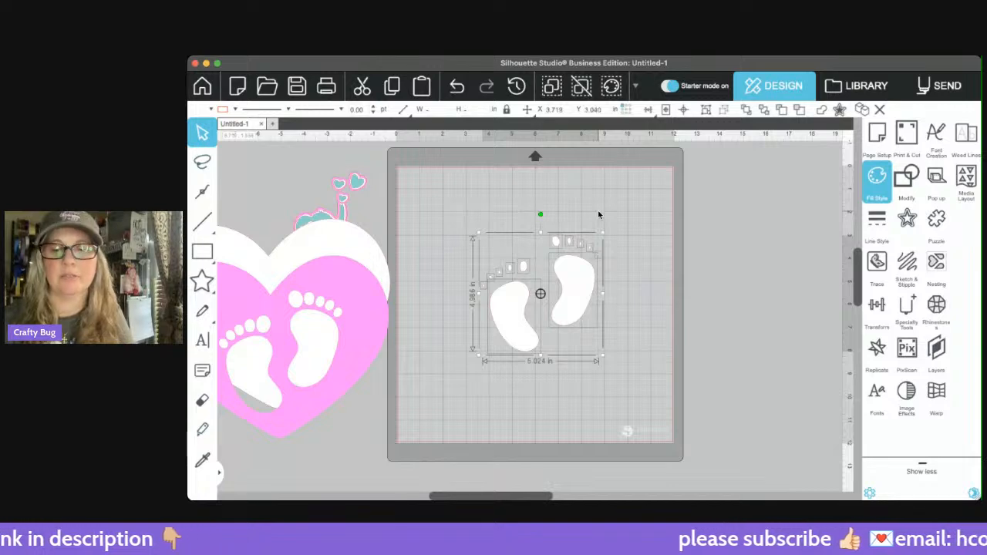
pyautogui.press('Delete')
# Step: Stack the solid white heart and the pink heart back on the mat, with the pink layer centred on the white one
pyautogui.moveTo(360, 251); pyautogui.dragTo(604, 229)
pyautogui.moveTo(381, 323); pyautogui.dragTo(640, 267)
pyautogui.press('Escape')
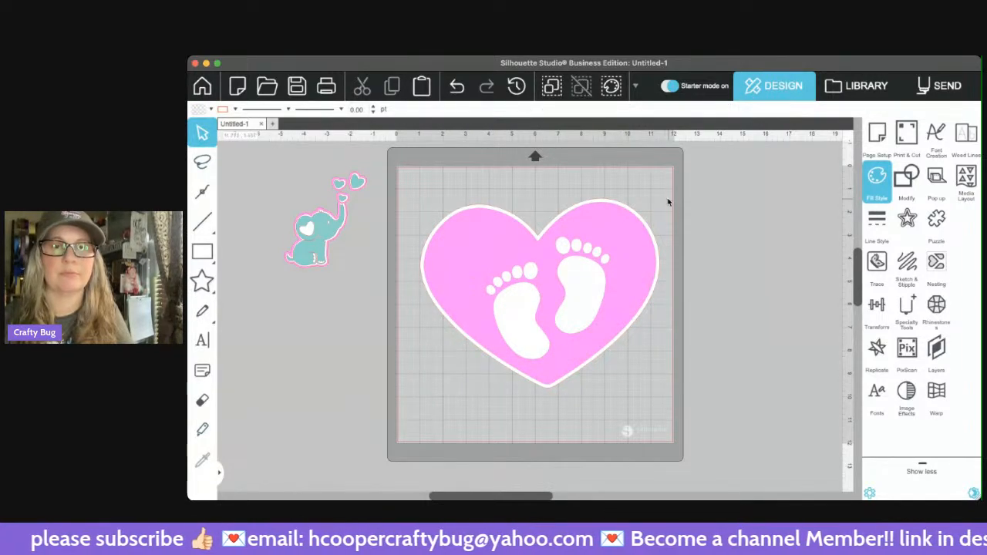
# Step: Offset the stacked white and pink hearts to an outline about 10.59 in wide and fill it with teal
pyautogui.moveTo(668, 200); pyautogui.dragTo(544, 370)
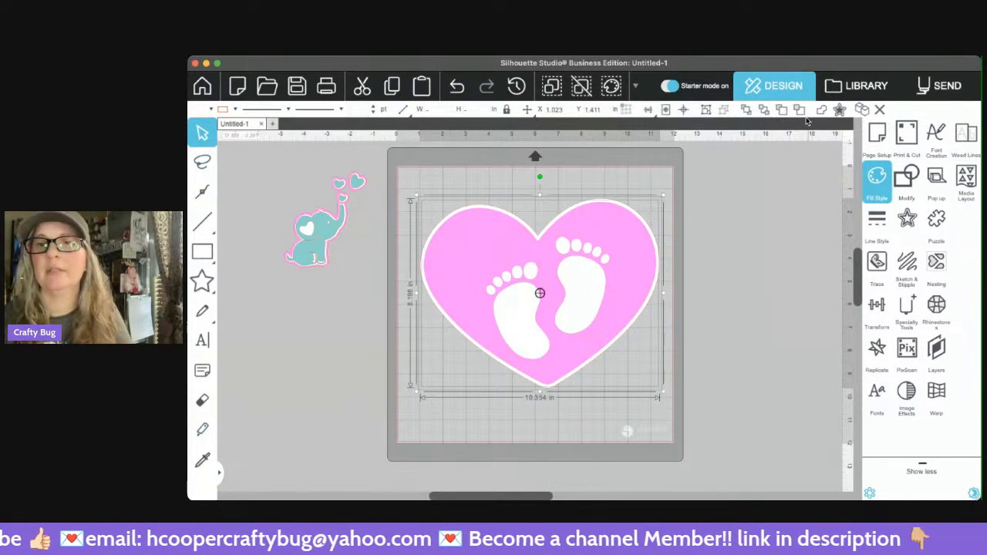
pyautogui.click(840, 109)
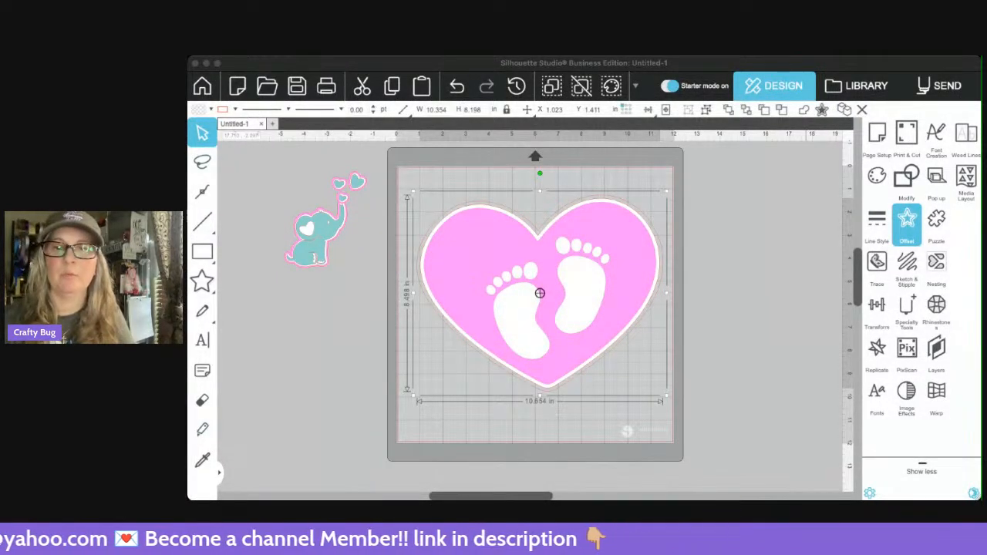
pyautogui.press('Return')
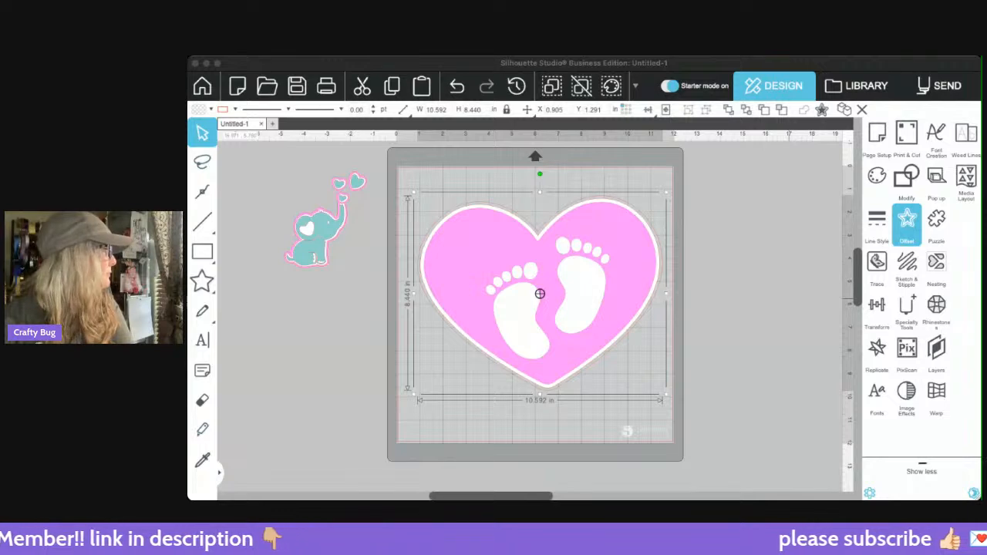
pyautogui.click(876, 179)
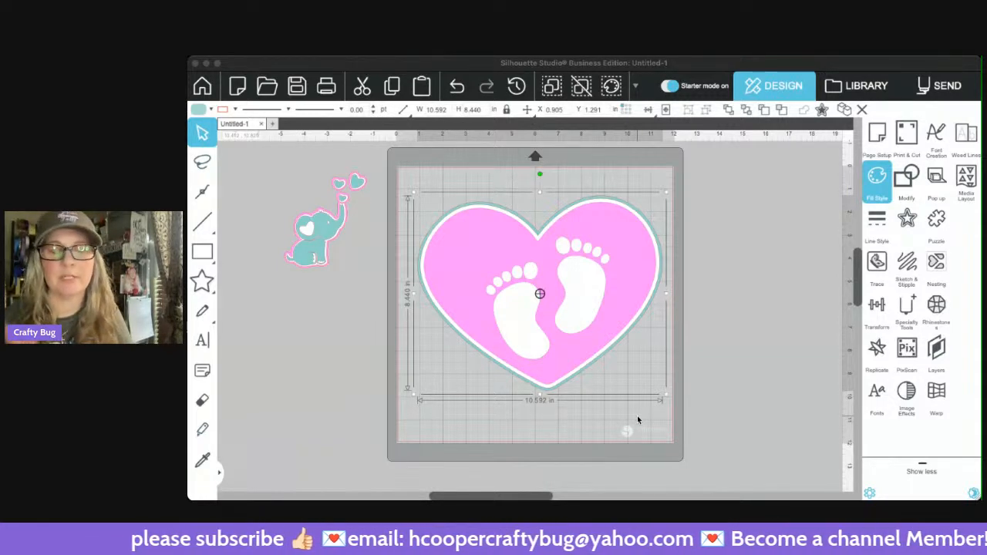
pyautogui.click(600, 420)
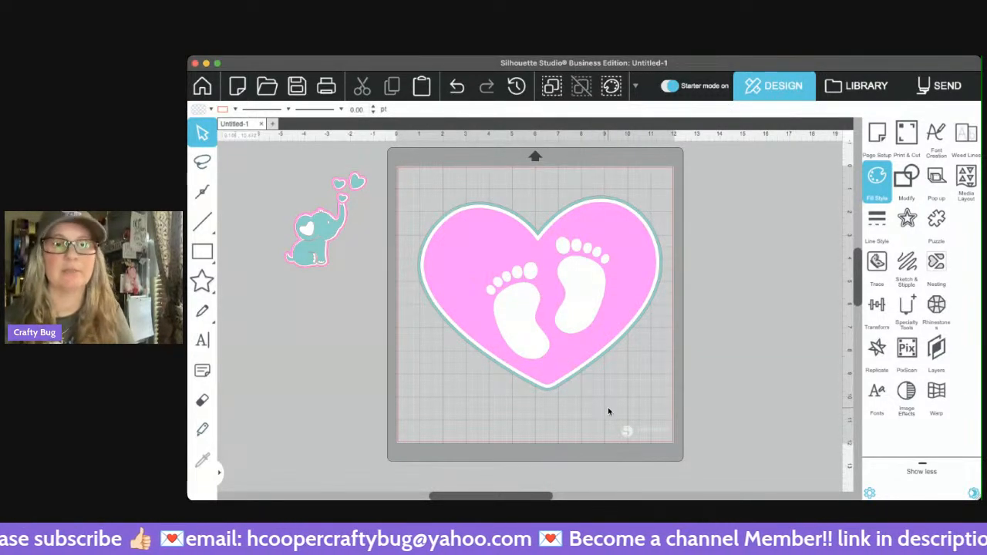
# Step: Scale all layers of the footprint heart down together to about 3.58 in wide
pyautogui.click(445, 236)
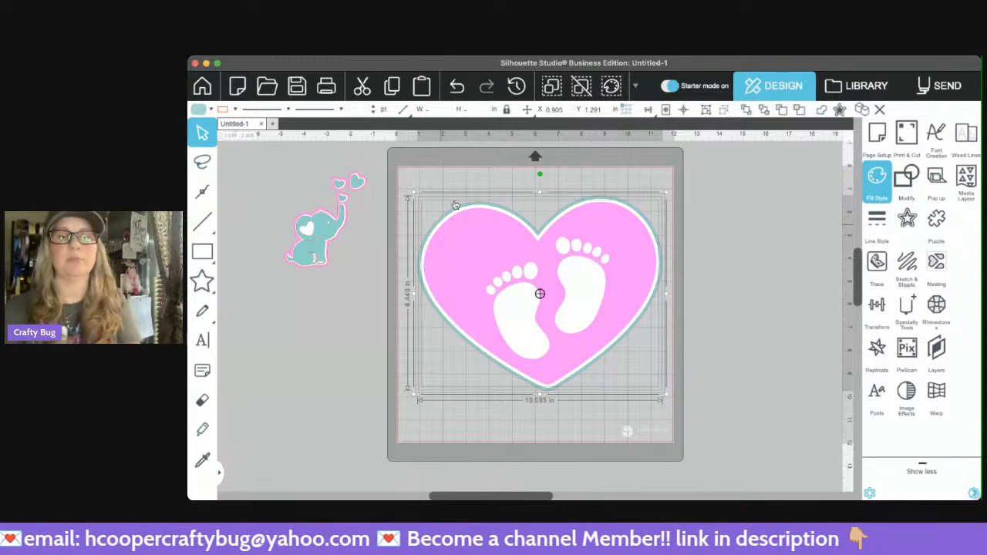
pyautogui.moveTo(665, 193); pyautogui.dragTo(646, 208)
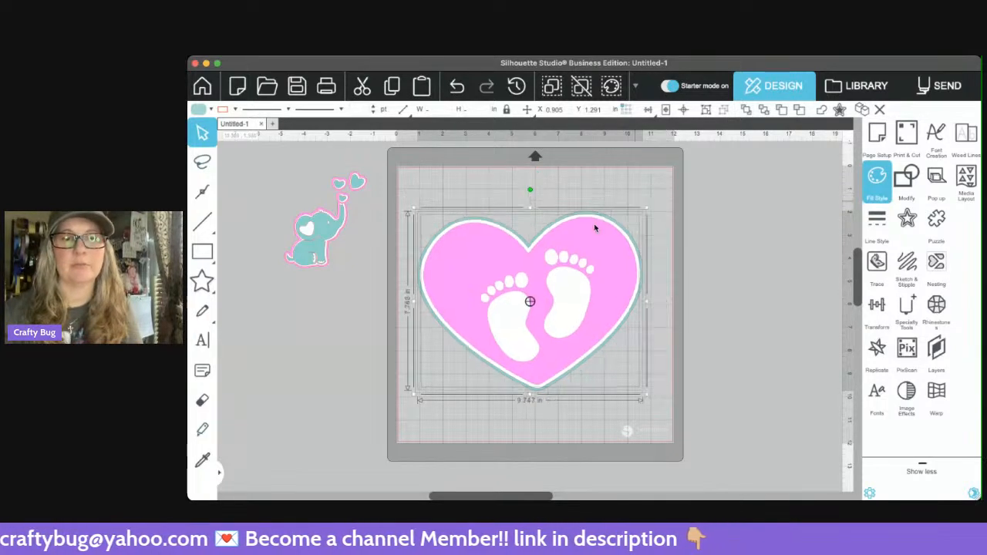
pyautogui.moveTo(595, 228); pyautogui.dragTo(517, 281)
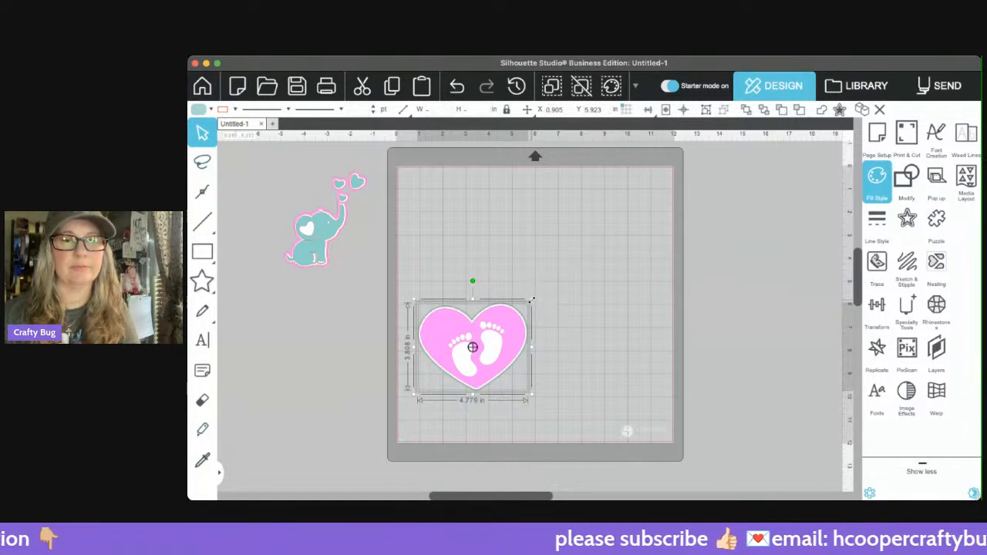
pyautogui.moveTo(529, 304)
pyautogui.mouseDown()
pyautogui.moveTo(503, 321)
pyautogui.moveTo(514, 315)
pyautogui.mouseUp()
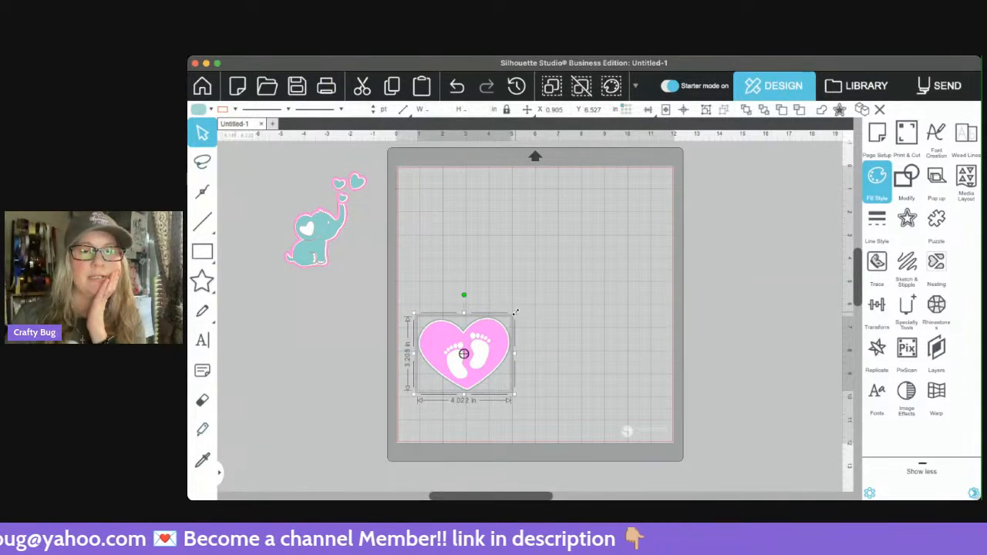
pyautogui.moveTo(515, 311); pyautogui.dragTo(502, 319)
# Step: Move the complete layered elephant onto the mat, directly to the right of the footprint heart
pyautogui.click(372, 172)
pyautogui.click(309, 256)
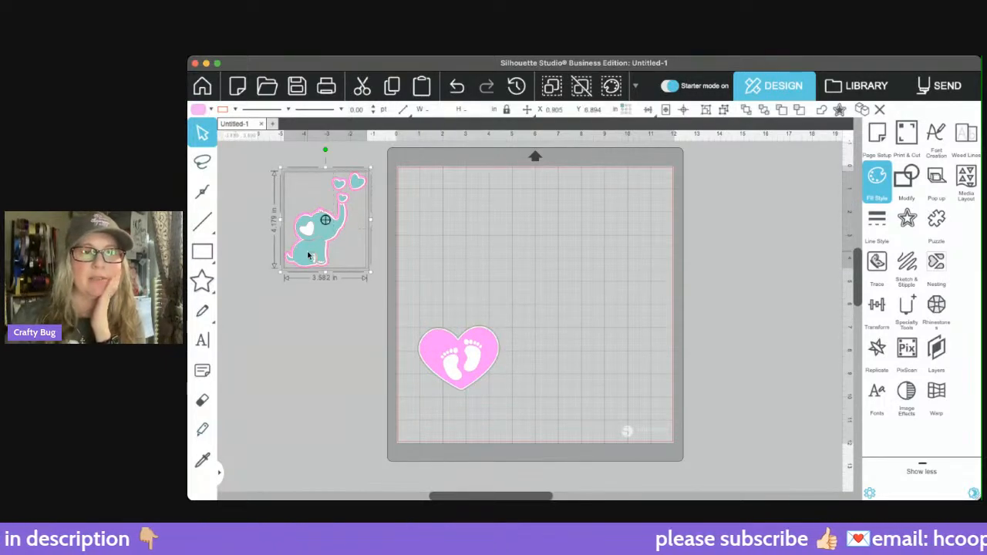
pyautogui.moveTo(308, 256); pyautogui.dragTo(527, 387)
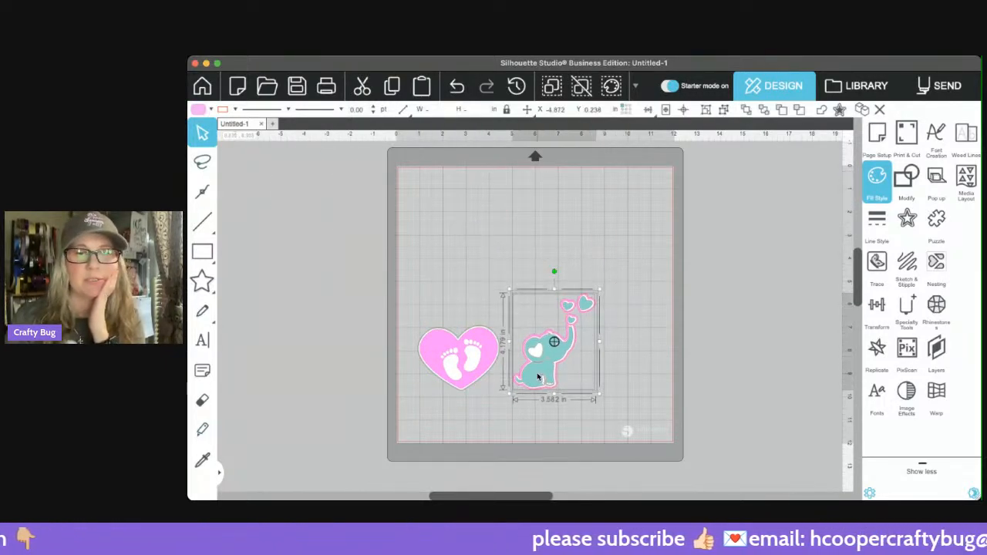
# Step: Scale the layered footprint heart down to about 3.06 in wide to suit the elephant beside it
pyautogui.click(475, 398)
pyautogui.click(460, 374)
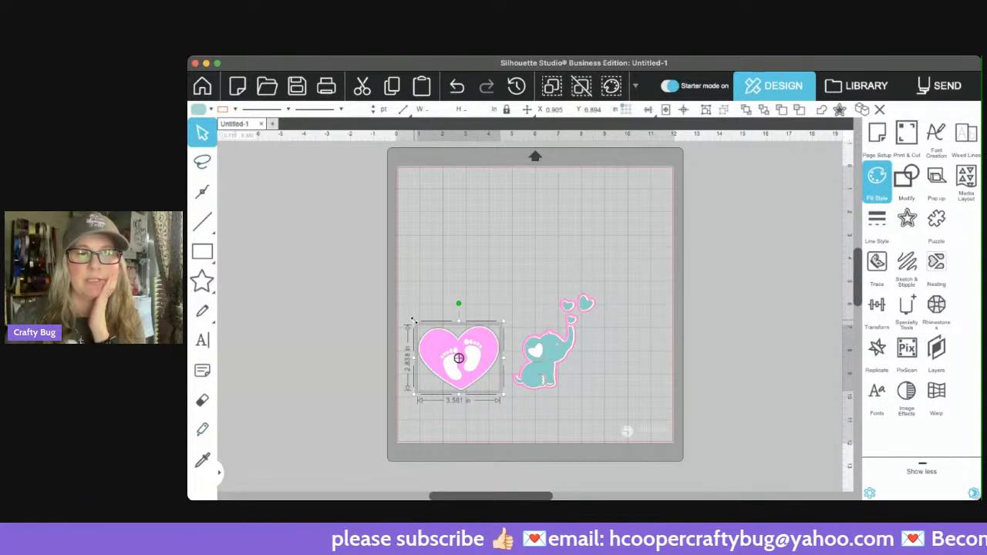
pyautogui.moveTo(413, 320); pyautogui.dragTo(425, 334)
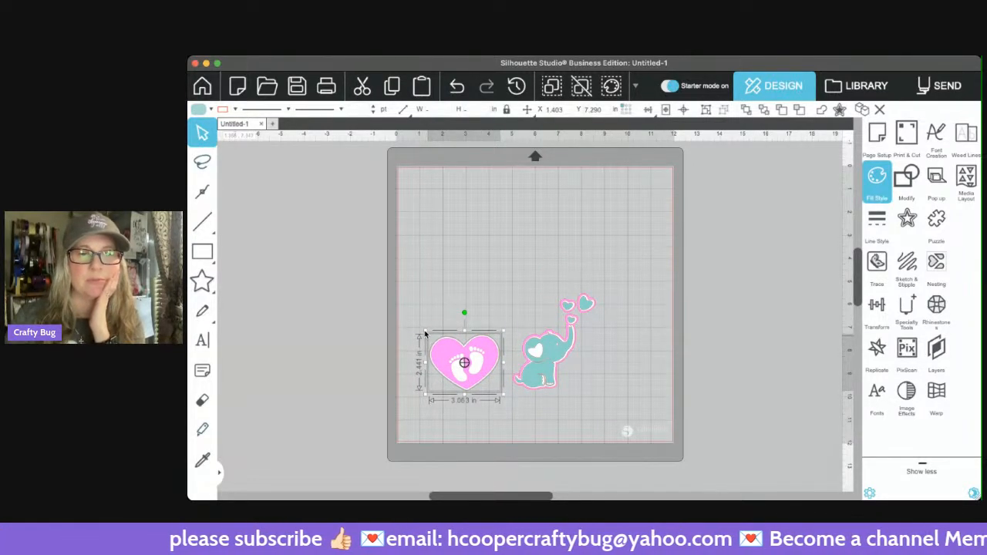
pyautogui.click(595, 396)
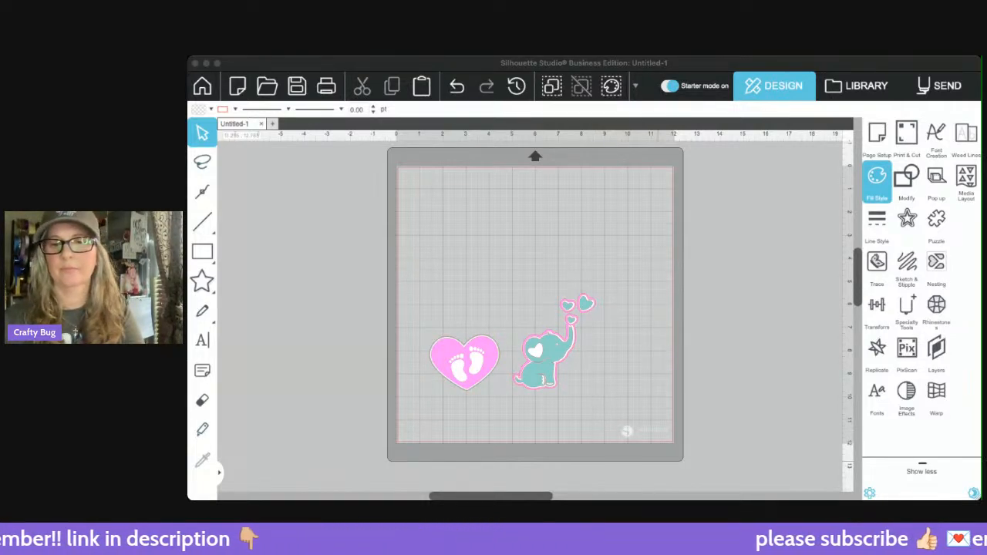
pyautogui.click(554, 296)
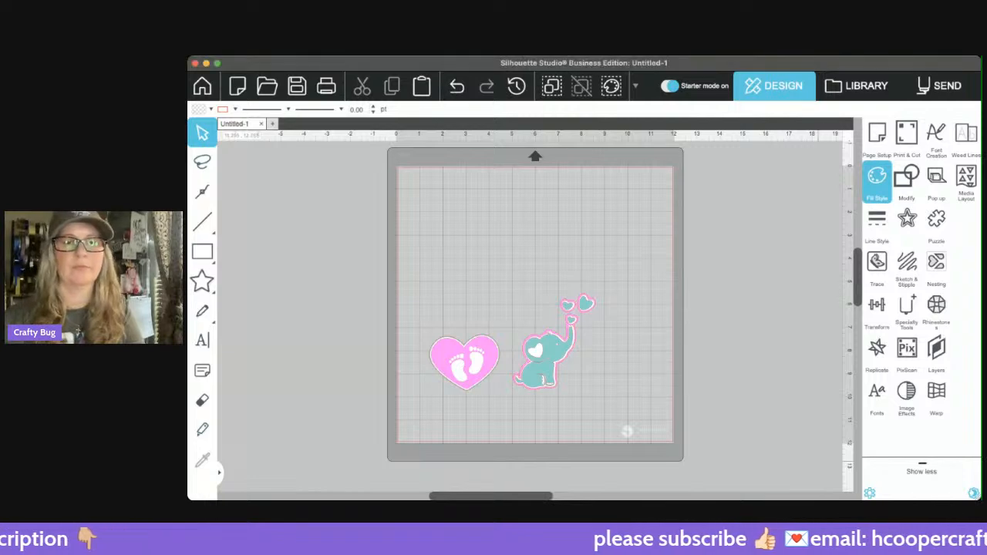
pyautogui.click(553, 270)
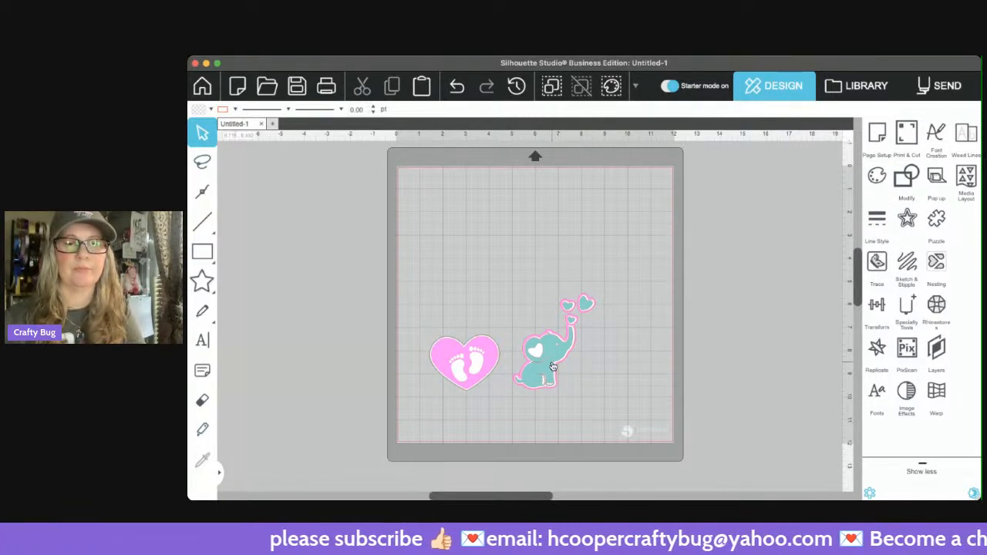
pyautogui.moveTo(553, 366)
pyautogui.mouseDown()
pyautogui.moveTo(539, 299)
pyautogui.moveTo(543, 374)
pyautogui.moveTo(551, 368)
pyautogui.mouseUp()
pyautogui.moveTo(637, 288); pyautogui.dragTo(402, 395)
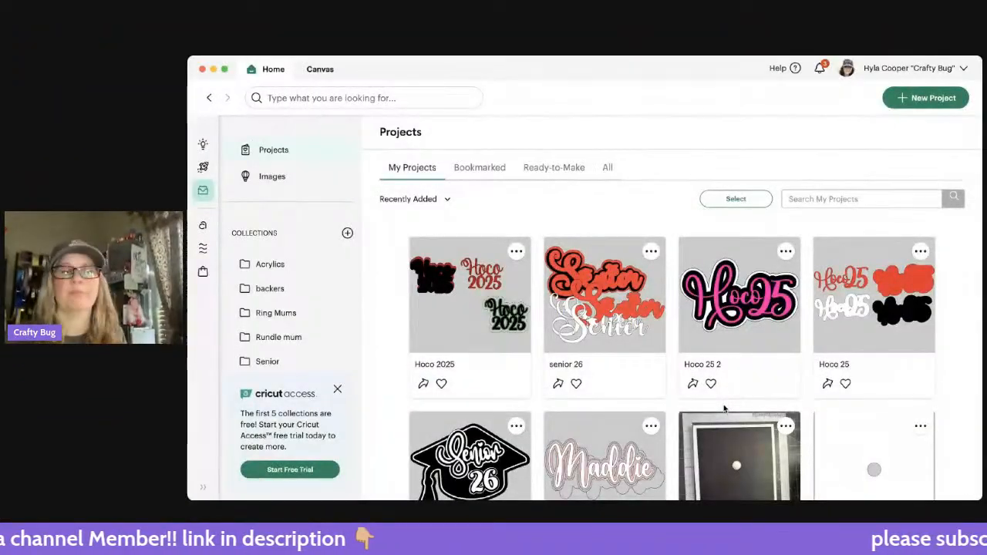
# Step: In Cricut Design Space, start a new project and save the changes to the open Hoco 2025 project
pyautogui.click(938, 97)
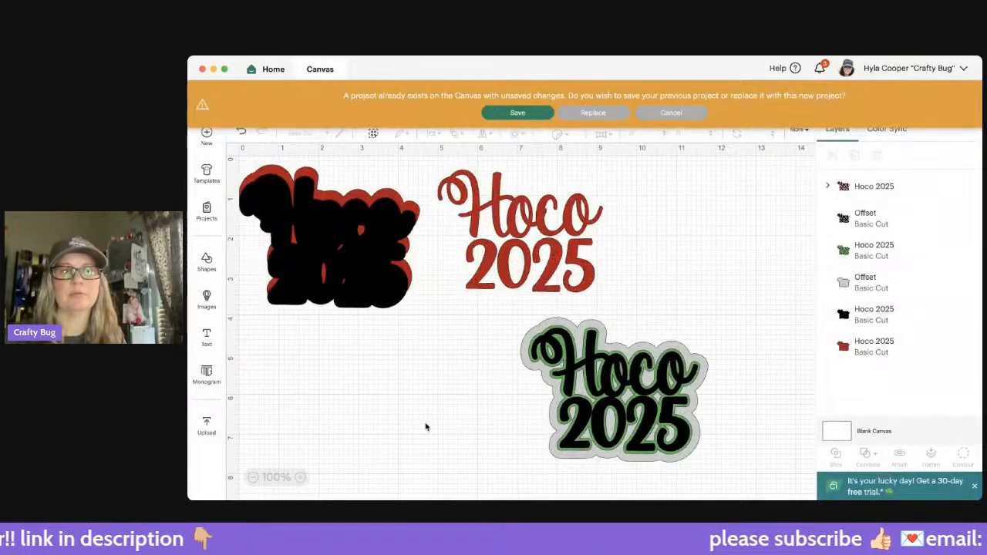
pyautogui.click(518, 112)
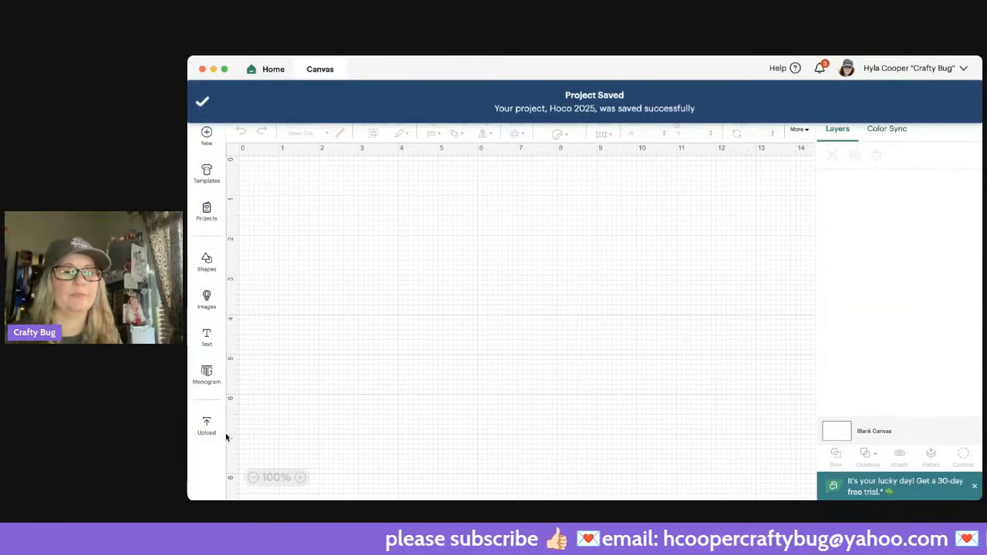
# Step: Upload the baby lei images file with the footprint heart and elephant and add it to the canvas
pyautogui.click(206, 425)
pyautogui.click(305, 260)
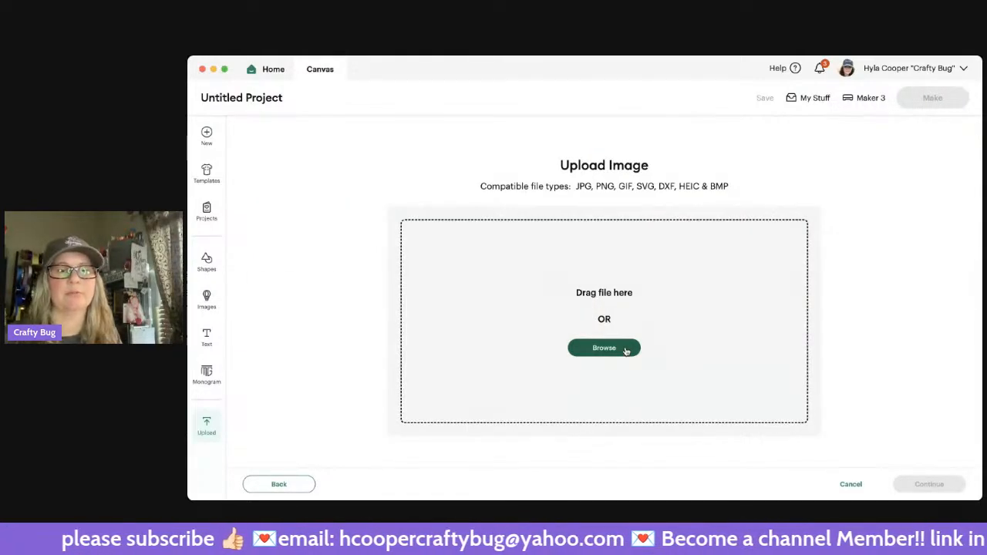
pyautogui.click(603, 348)
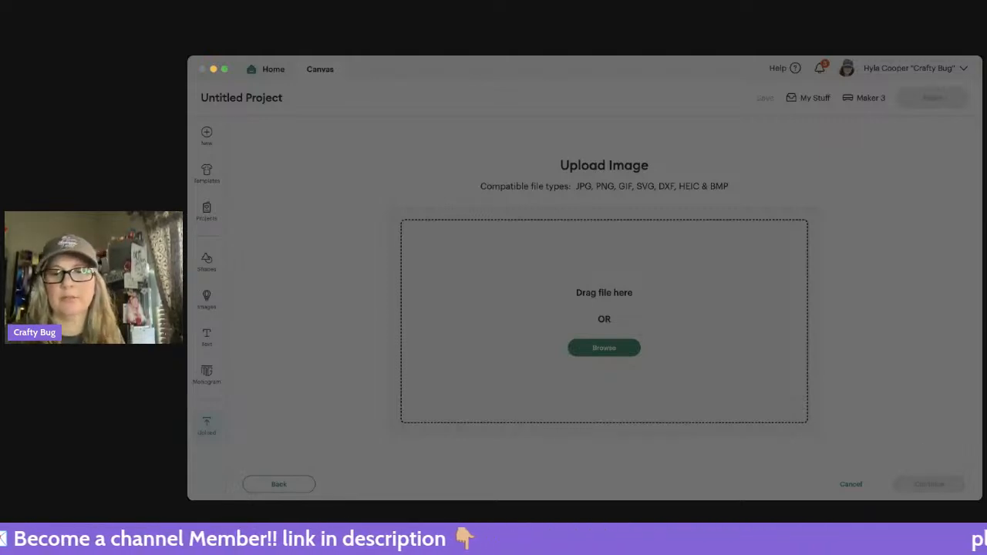
pyautogui.click(937, 442)
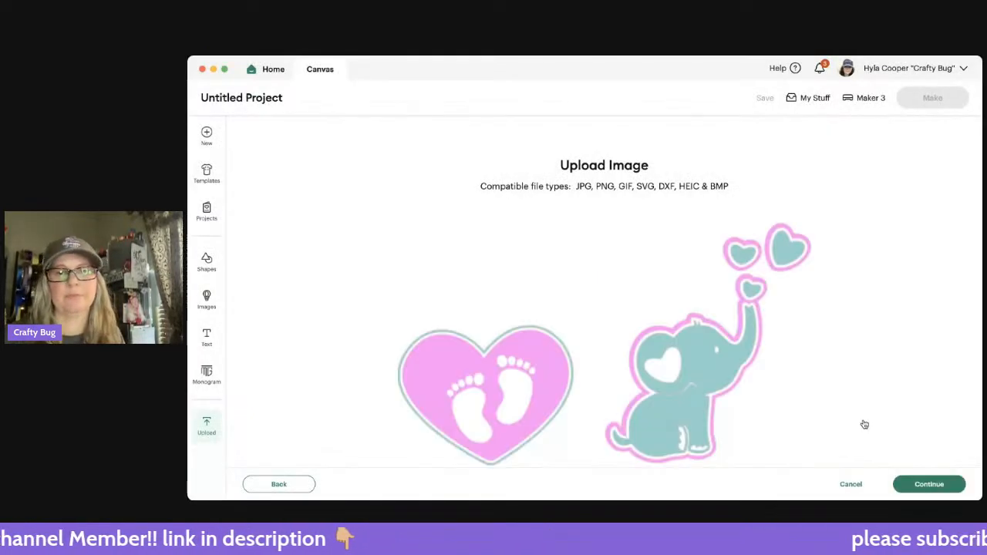
pyautogui.click(918, 486)
pyautogui.click(917, 486)
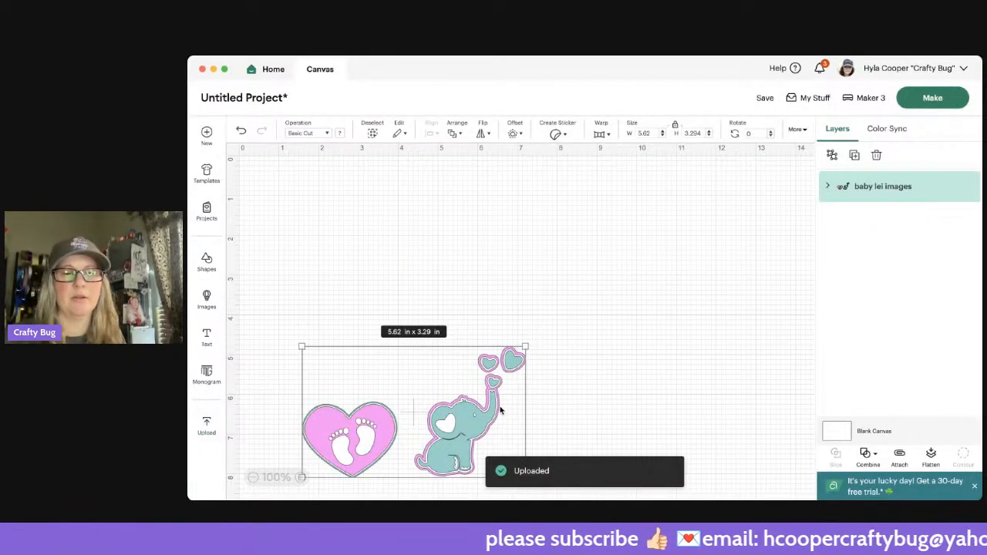
# Step: Move the uploaded heart and elephant higher on the canvas and ungroup them
pyautogui.moveTo(501, 411); pyautogui.dragTo(523, 278)
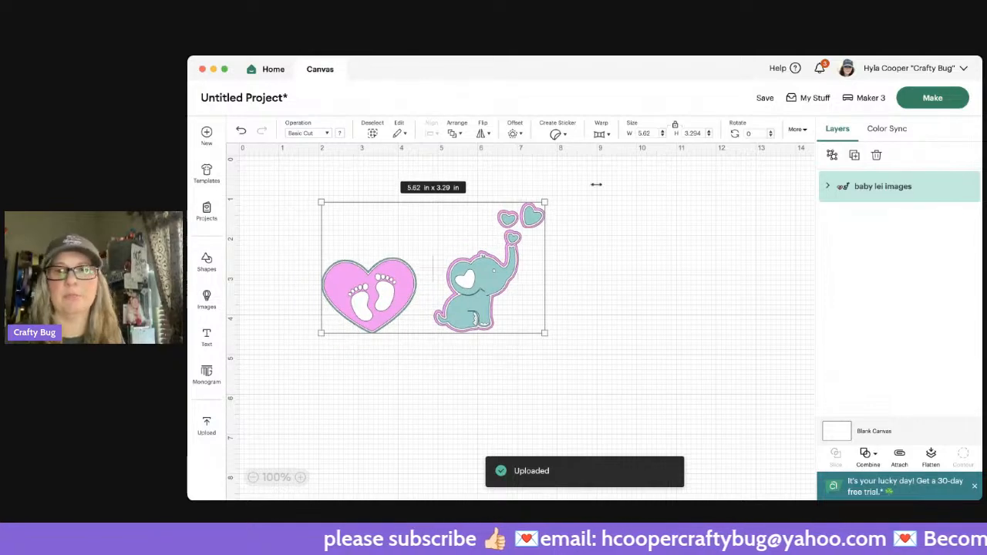
pyautogui.click(834, 158)
pyautogui.click(744, 299)
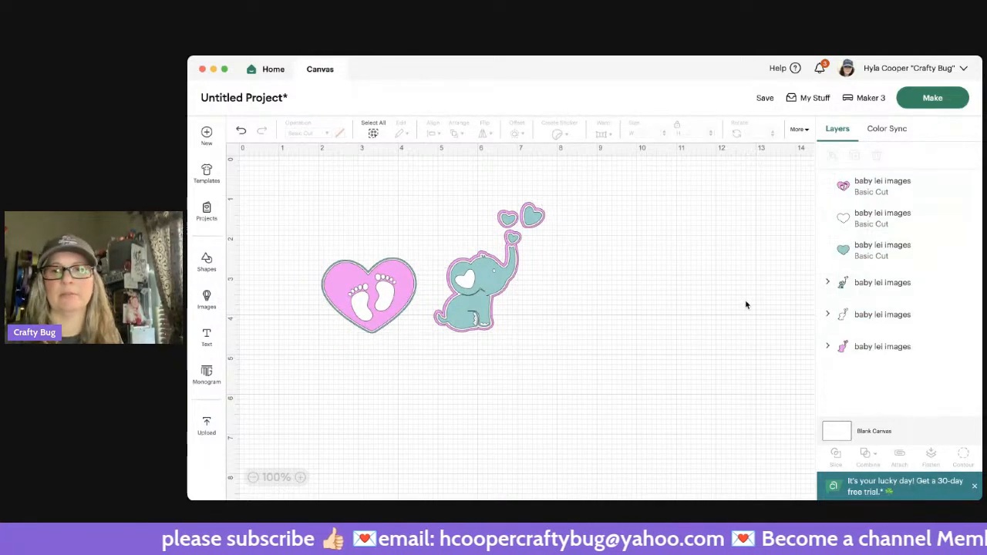
# Step: Separate the pink, white and teal layers of the footprint heart in the empty area right of the elephant
pyautogui.click(844, 198)
pyautogui.moveTo(377, 303); pyautogui.dragTo(647, 254)
pyautogui.click(370, 303)
pyautogui.moveTo(370, 303); pyautogui.dragTo(603, 305)
pyautogui.moveTo(398, 287); pyautogui.dragTo(666, 333)
# Step: Separate the teal, white and pink elephant layers, and spread the pink footprint heart and white heart apart
pyautogui.moveTo(470, 287); pyautogui.dragTo(340, 271)
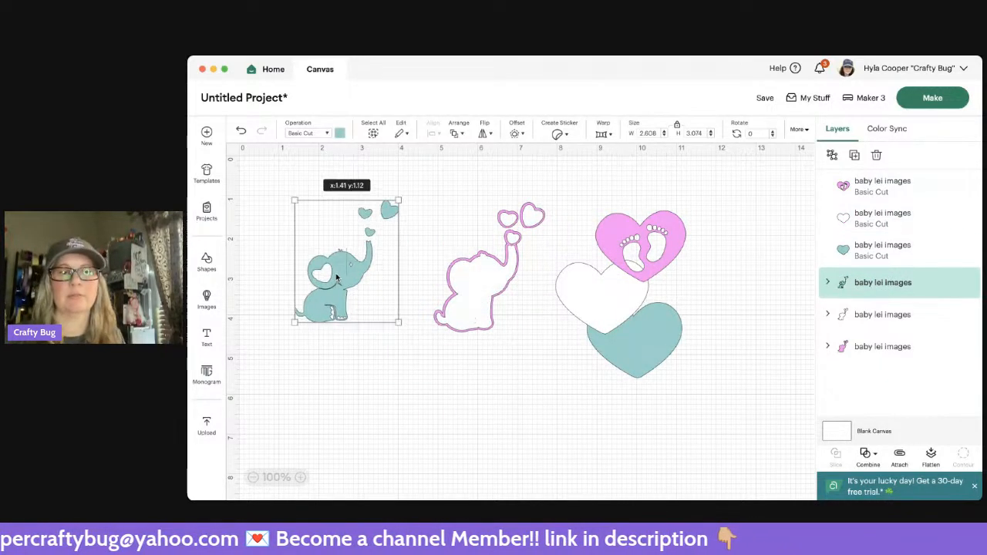
pyautogui.moveTo(467, 289); pyautogui.dragTo(346, 365)
pyautogui.moveTo(478, 274); pyautogui.dragTo(479, 309)
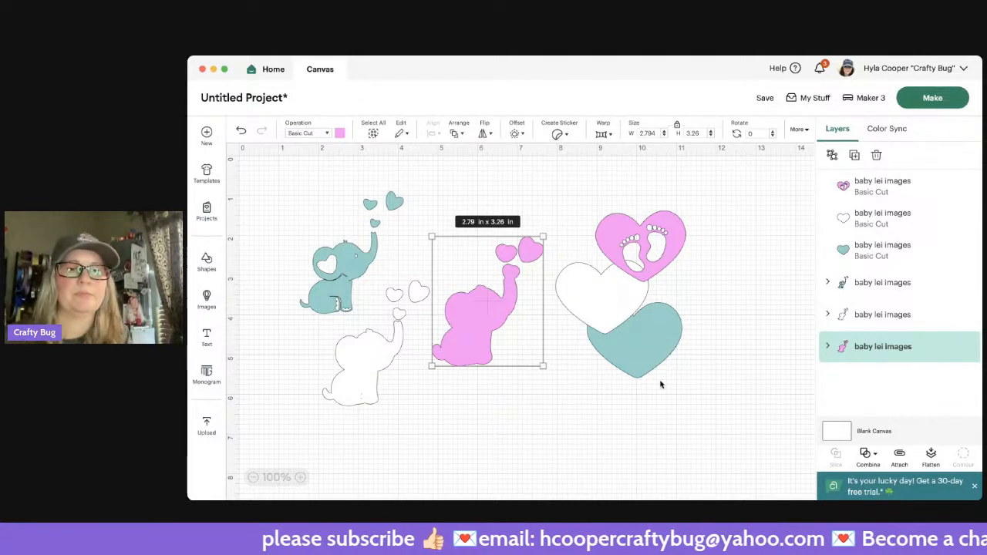
pyautogui.moveTo(670, 232); pyautogui.dragTo(724, 214)
pyautogui.moveTo(612, 300); pyautogui.dragTo(584, 216)
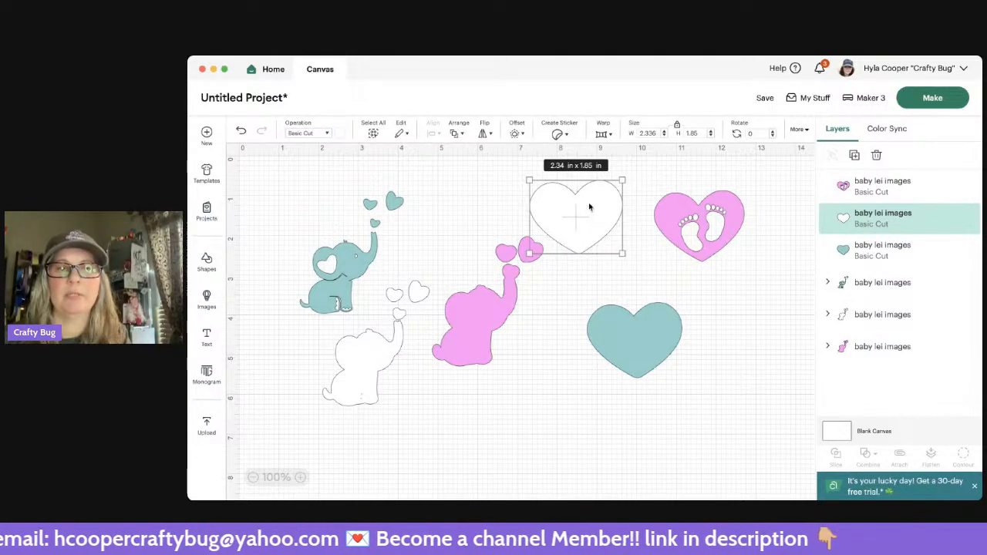
# Step: Try to offset the pink footprint heart by 0.15 in
pyautogui.click(689, 241)
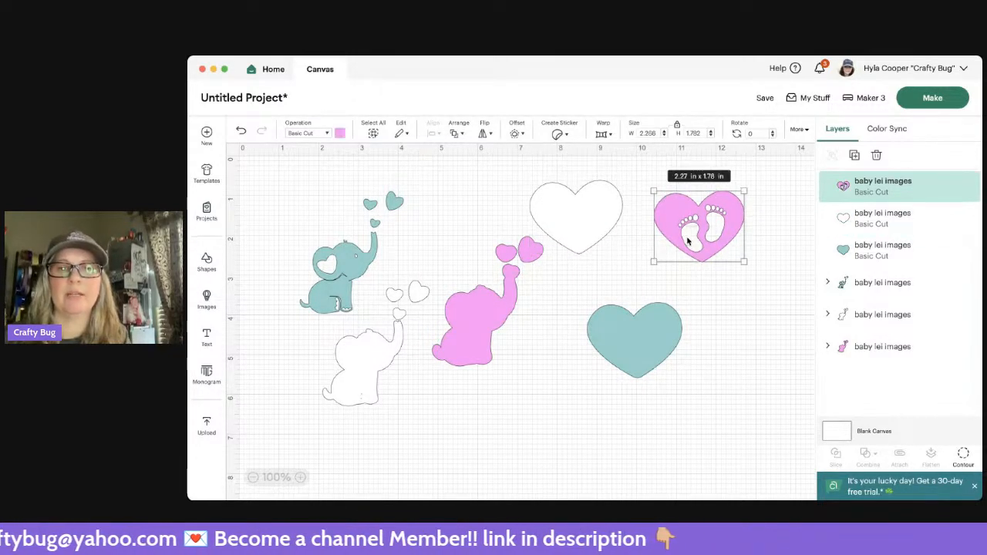
pyautogui.click(516, 134)
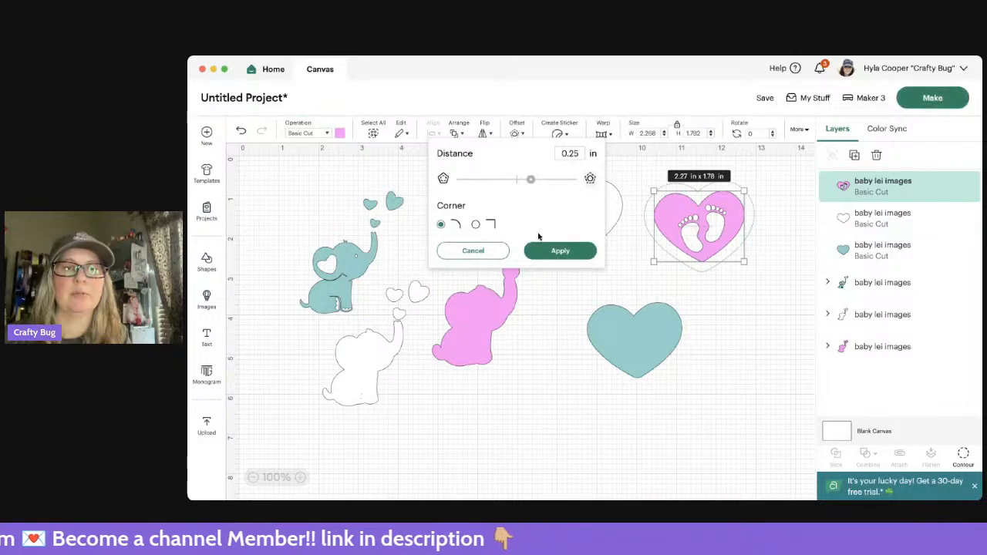
pyautogui.press('BackSpace')
pyautogui.press('BackSpace')
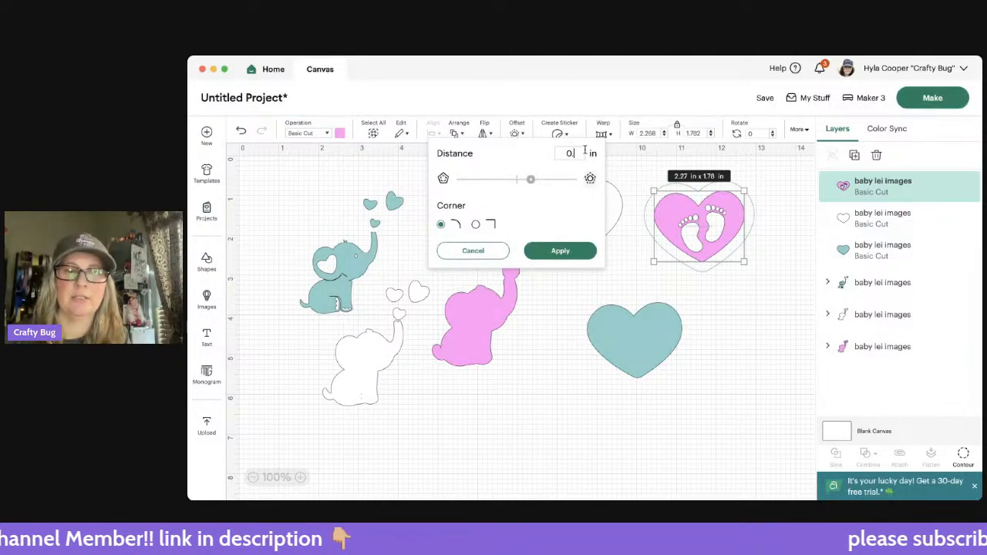
pyautogui.write('15')
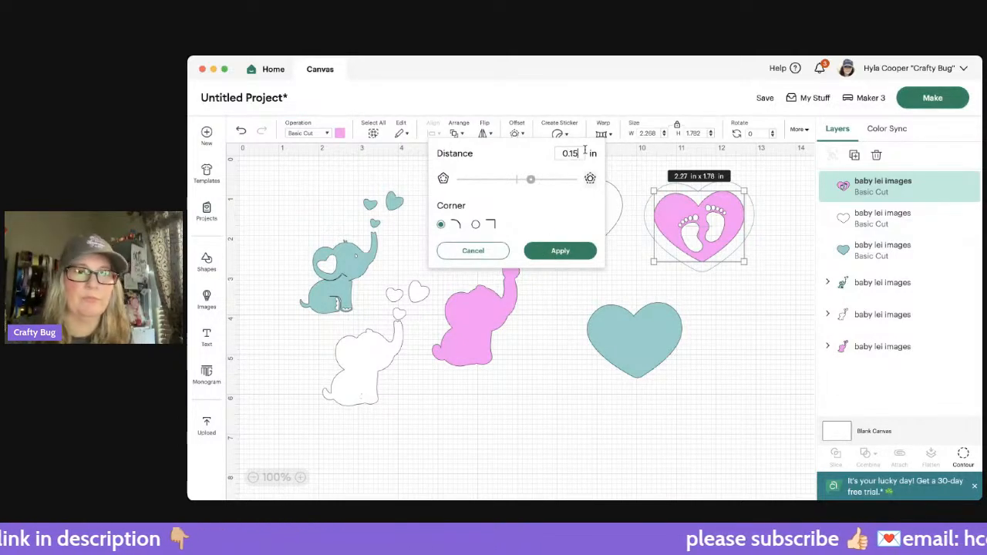
pyautogui.click(563, 249)
pyautogui.moveTo(738, 224); pyautogui.dragTo(730, 211)
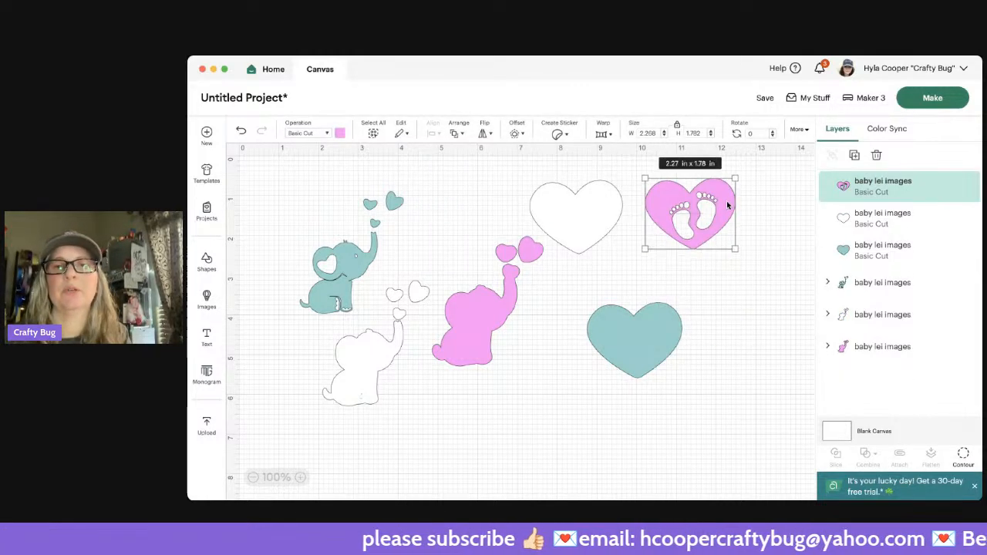
# Step: Create an offset behind the pink footprint heart, entering a distance of 0.15 in
pyautogui.click(511, 133)
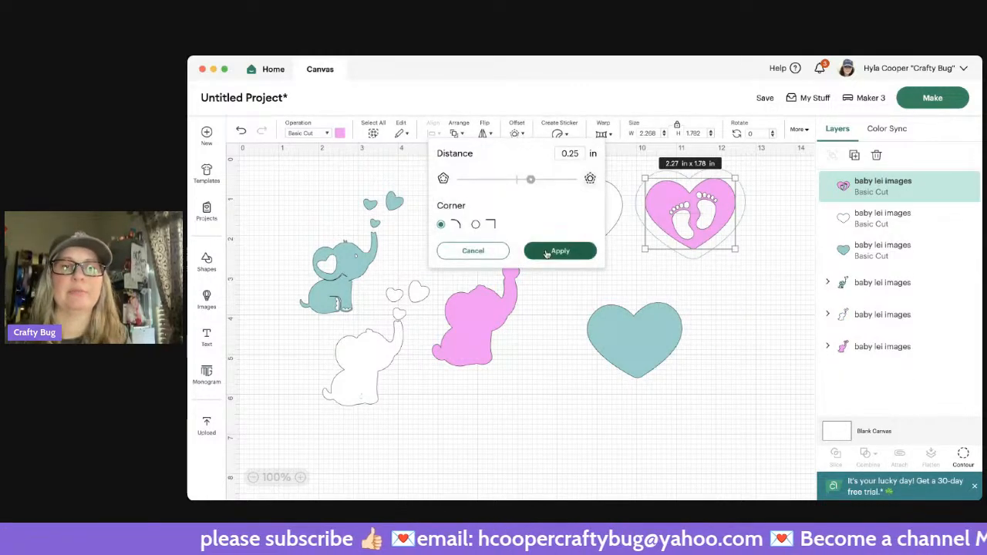
pyautogui.press('BackSpace')
pyautogui.press('BackSpace')
pyautogui.press('BackSpace')
pyautogui.press('BackSpace')
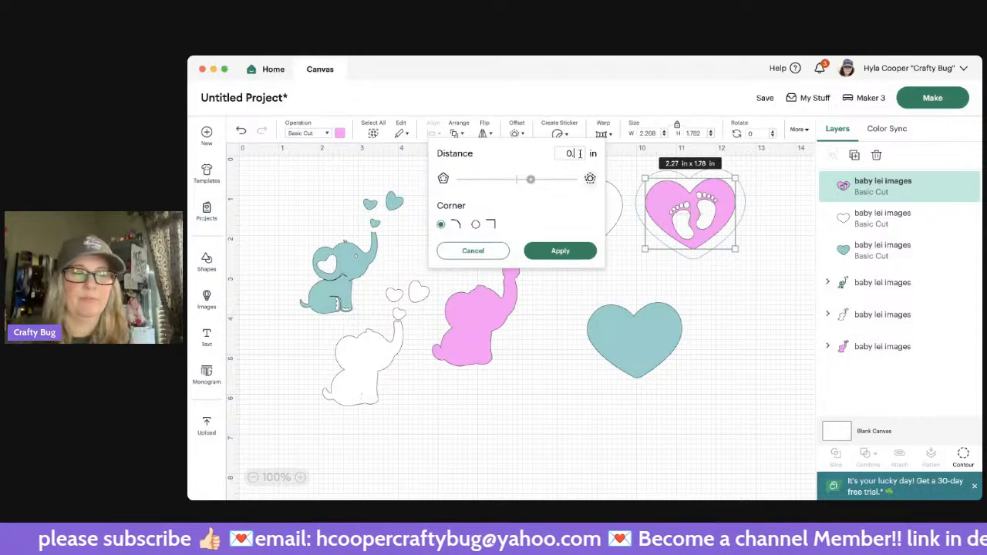
pyautogui.write('0.15')
pyautogui.click(562, 250)
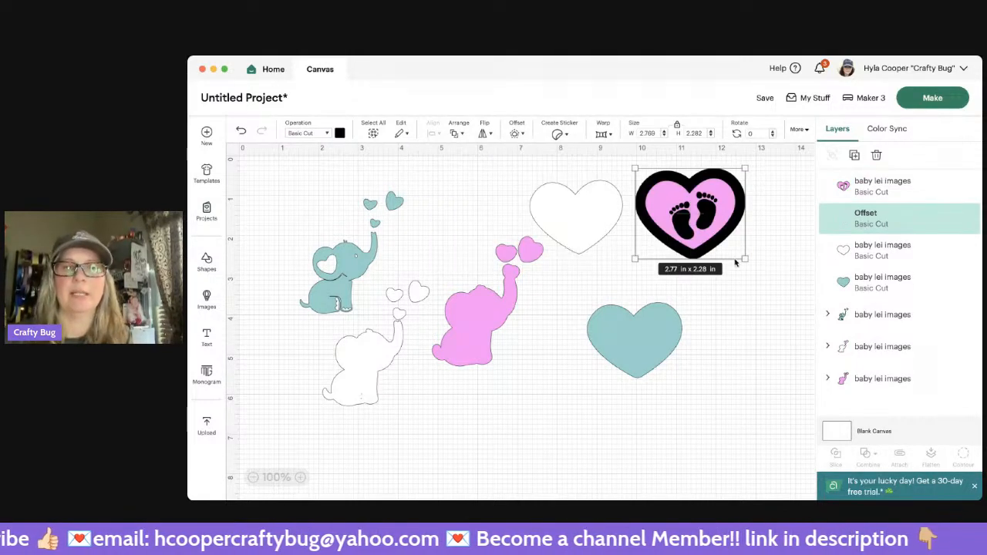
# Step: Compare the footprint heart against its black offset, pull it clear again, and reposition the white and teal hearts
pyautogui.moveTo(724, 210); pyautogui.dragTo(764, 327)
pyautogui.moveTo(726, 228)
pyautogui.mouseDown()
pyautogui.moveTo(668, 228)
pyautogui.moveTo(721, 230)
pyautogui.mouseUp()
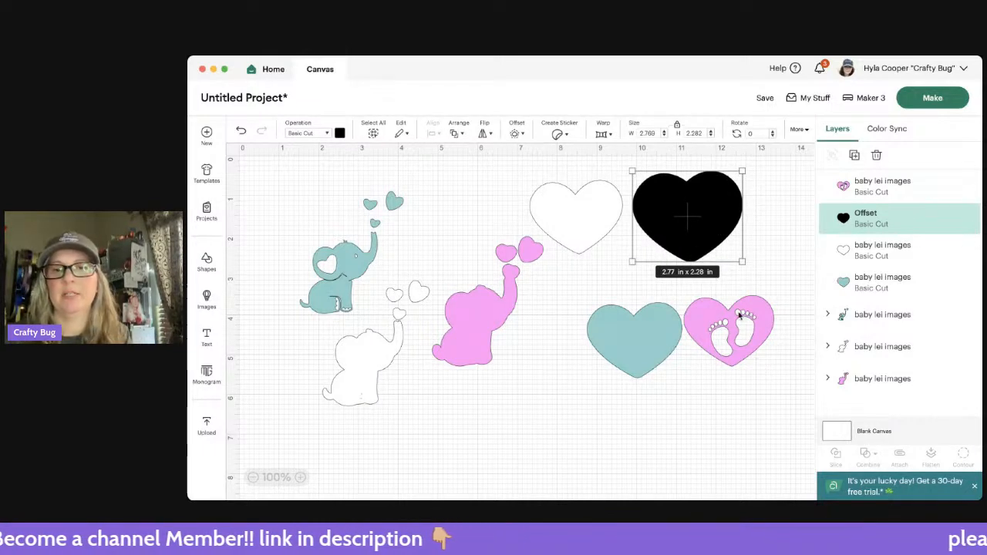
pyautogui.moveTo(764, 332); pyautogui.dragTo(723, 219)
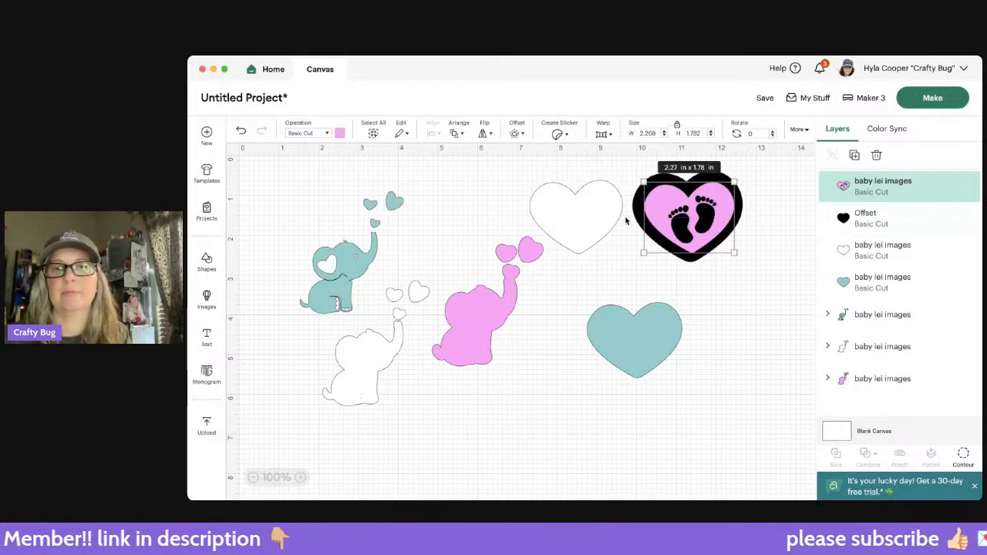
pyautogui.moveTo(621, 222)
pyautogui.mouseDown()
pyautogui.moveTo(682, 222)
pyautogui.moveTo(607, 212)
pyautogui.mouseUp()
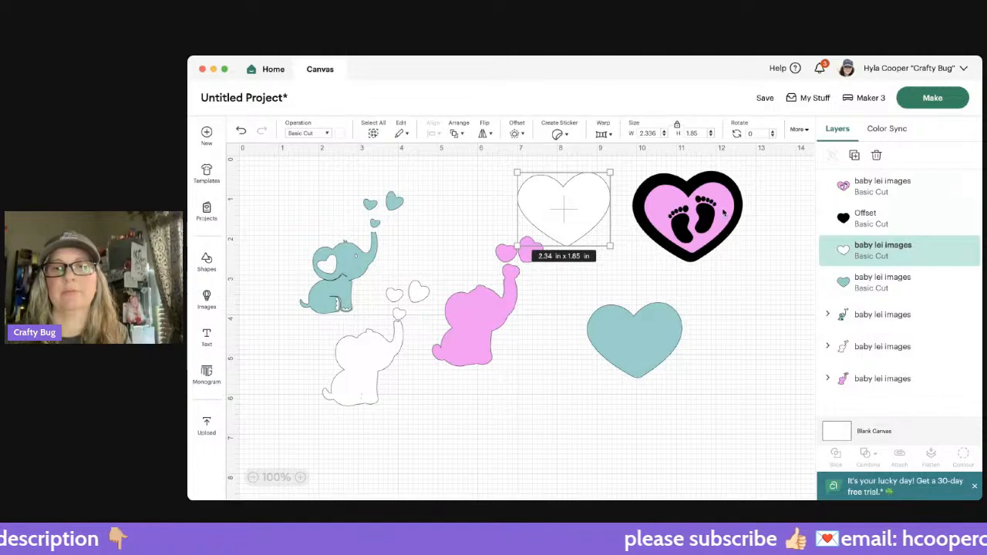
pyautogui.moveTo(724, 214); pyautogui.dragTo(730, 320)
pyautogui.moveTo(664, 344); pyautogui.dragTo(640, 334)
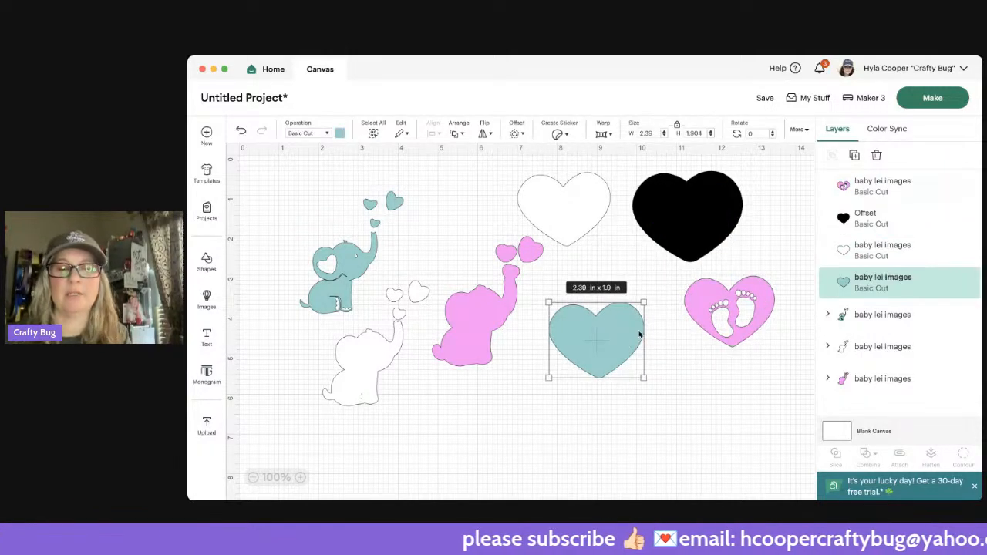
# Step: Create a second, narrower offset of 0.1 in around the pink footprint heart
pyautogui.click(768, 301)
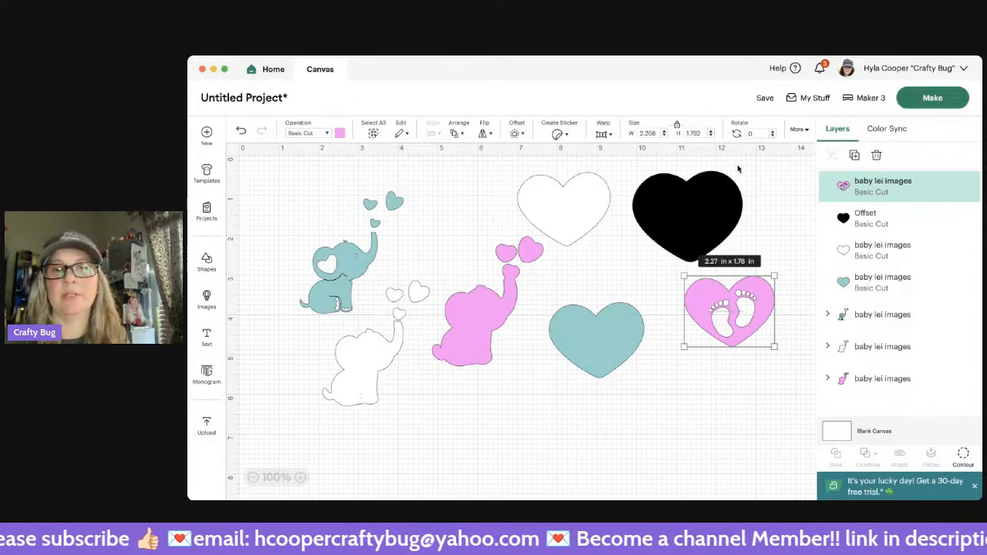
pyautogui.click(516, 132)
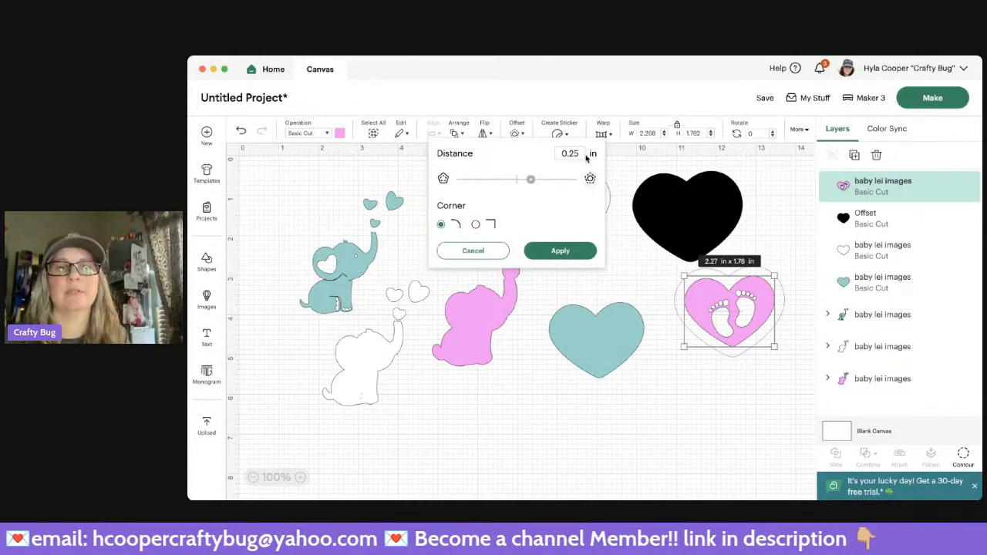
pyautogui.press('BackSpace')
pyautogui.press('BackSpace')
pyautogui.write('1')
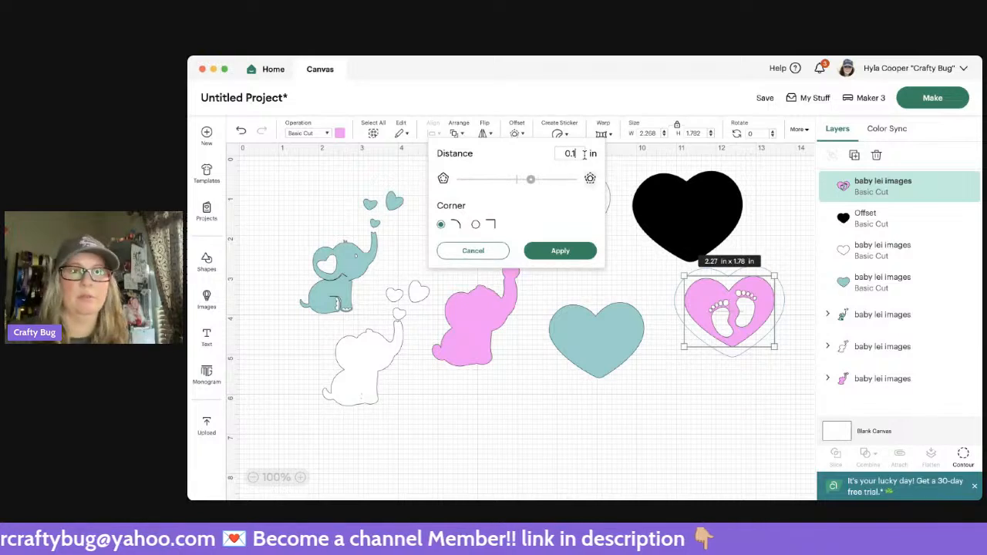
pyautogui.click(560, 251)
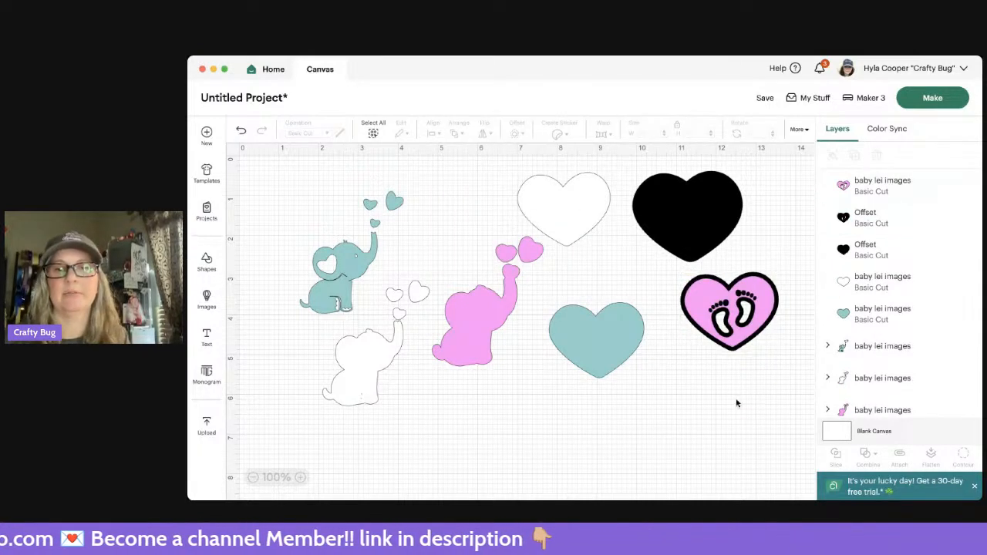
# Step: Pull the footprint heart off its 0.1 in offset and move that offset over the white heart
pyautogui.moveTo(741, 309); pyautogui.dragTo(747, 388)
pyautogui.click(758, 309)
pyautogui.moveTo(758, 310); pyautogui.dragTo(610, 239)
# Step: Bring the white heart to the front of the layer order
pyautogui.click(542, 194)
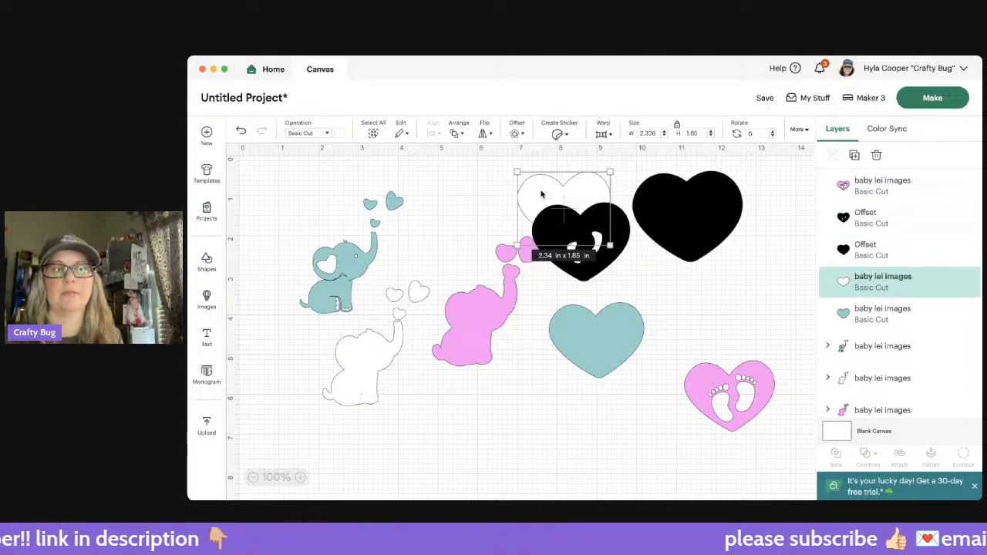
pyautogui.rightClick(541, 194)
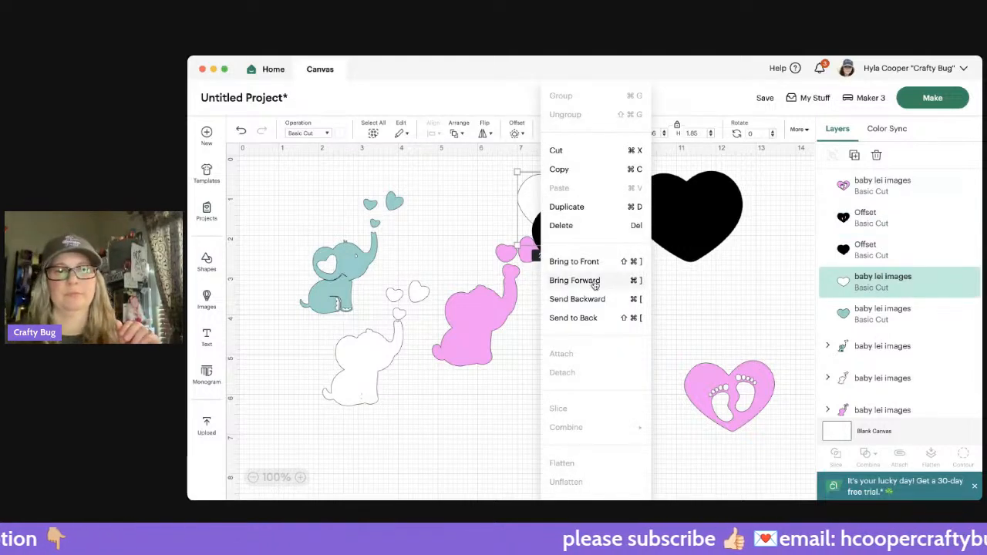
pyautogui.click(597, 283)
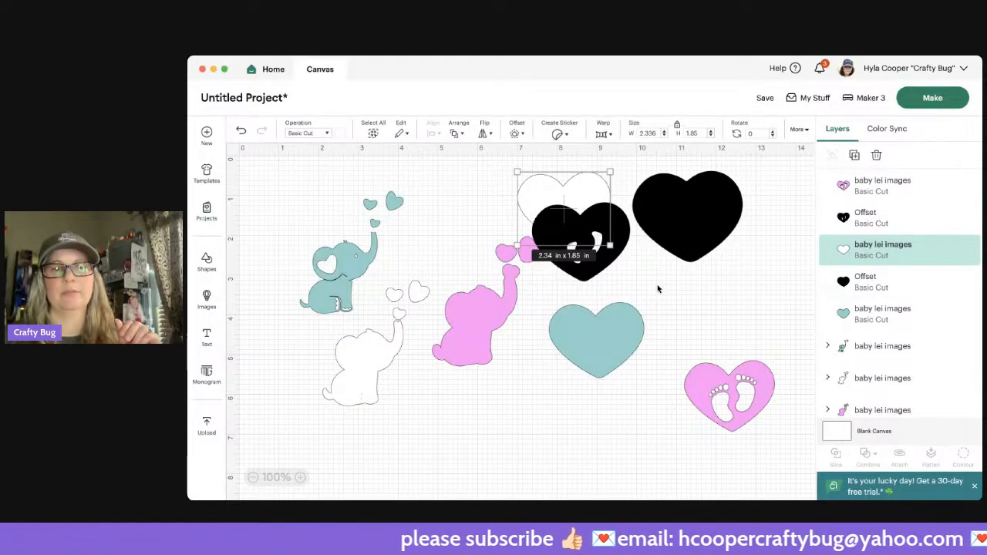
pyautogui.press('Escape')
pyautogui.moveTo(590, 198); pyautogui.dragTo(575, 180)
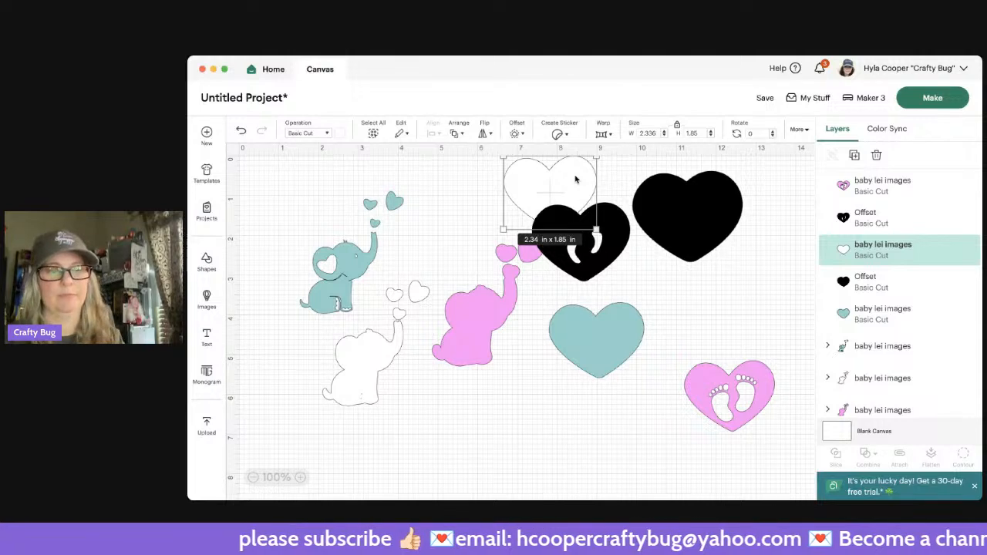
pyautogui.rightClick(575, 180)
pyautogui.click(615, 267)
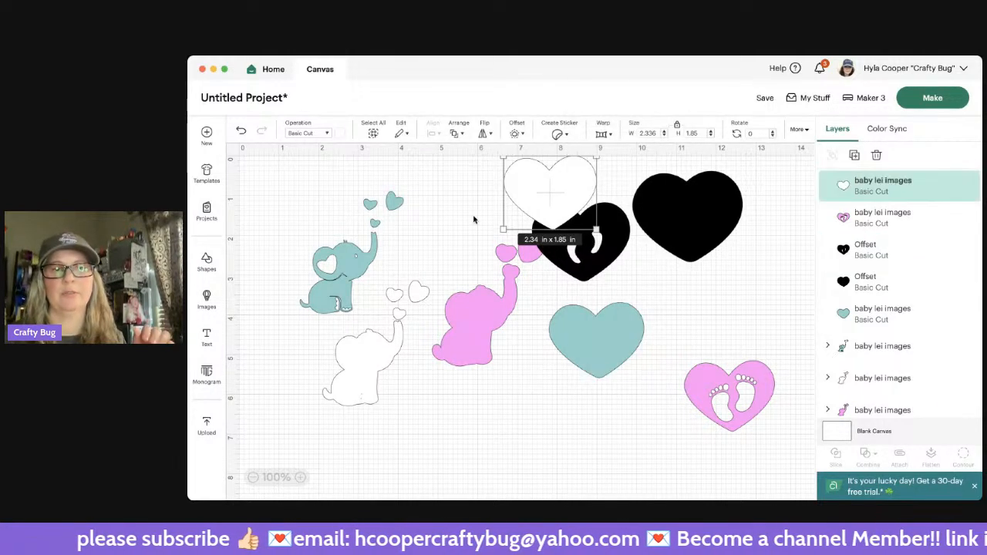
# Step: Check the white heart's fit on the 0.1 in black offset heart, and move it back out beside the elephants
pyautogui.click(474, 219)
pyautogui.moveTo(541, 212); pyautogui.dragTo(572, 259)
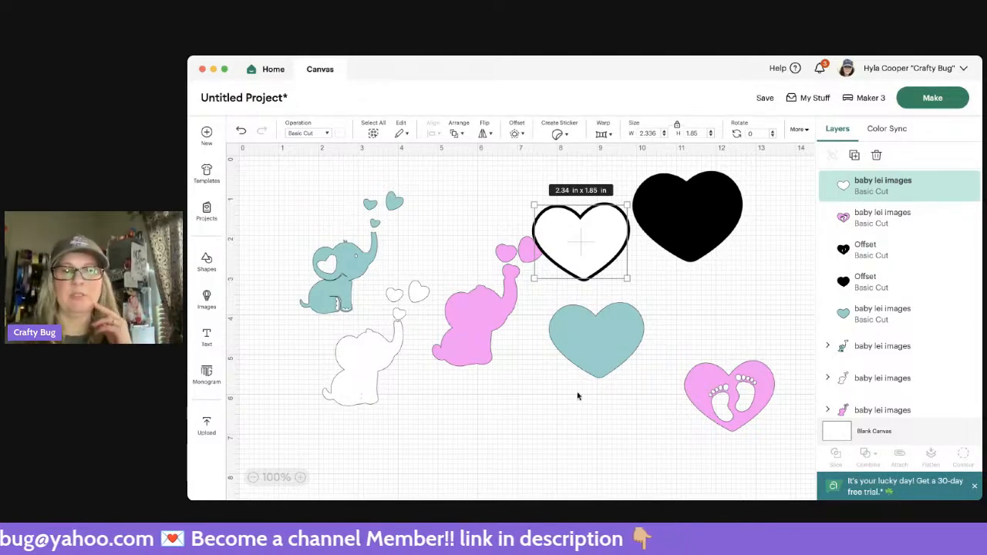
pyautogui.moveTo(597, 241); pyautogui.dragTo(466, 216)
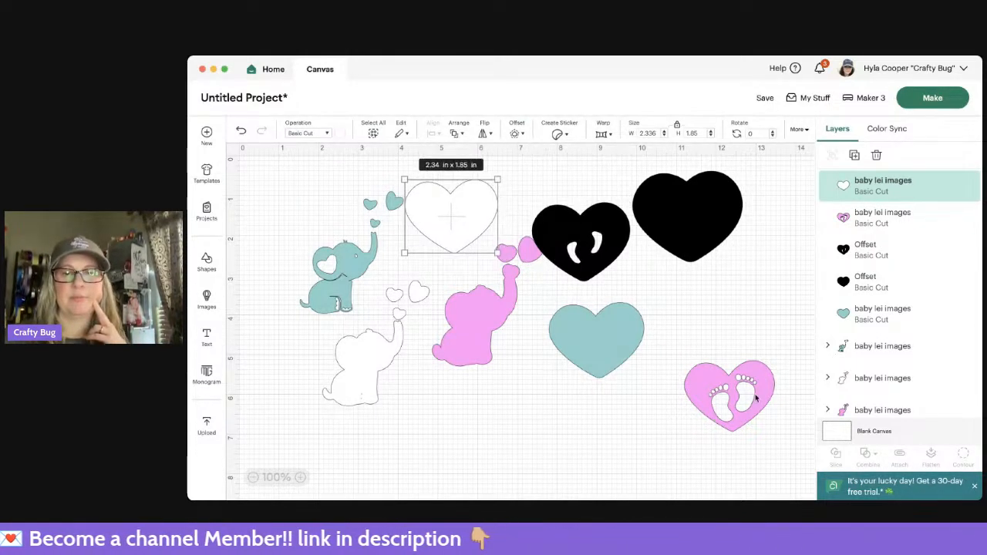
# Step: Offset the pink footprint heart by 0.09 in
pyautogui.click(734, 402)
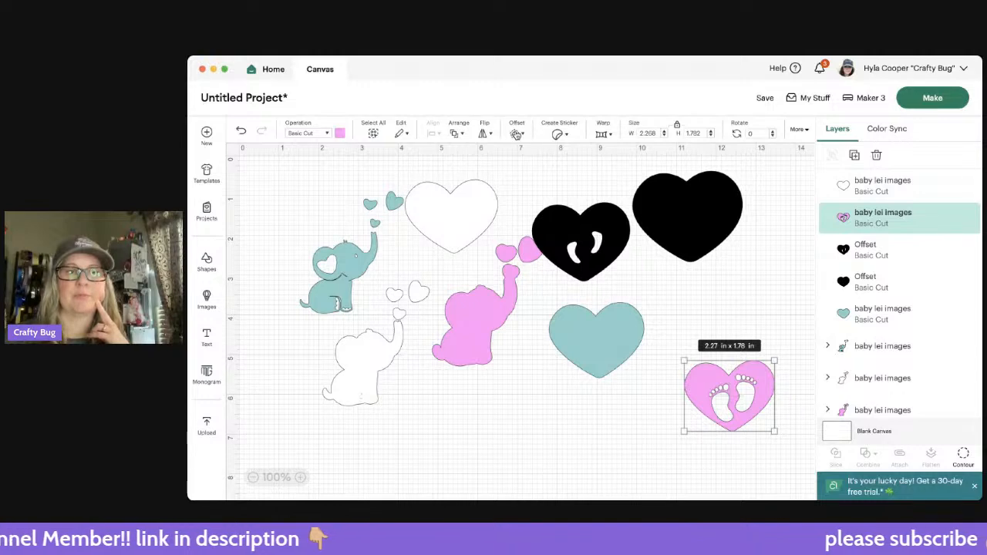
pyautogui.click(516, 134)
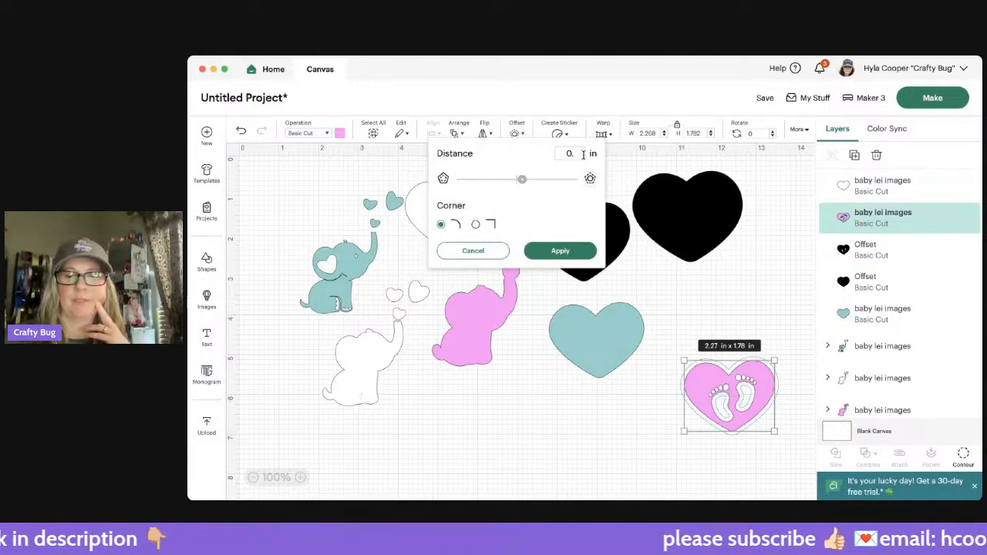
pyautogui.write('09')
pyautogui.click(560, 251)
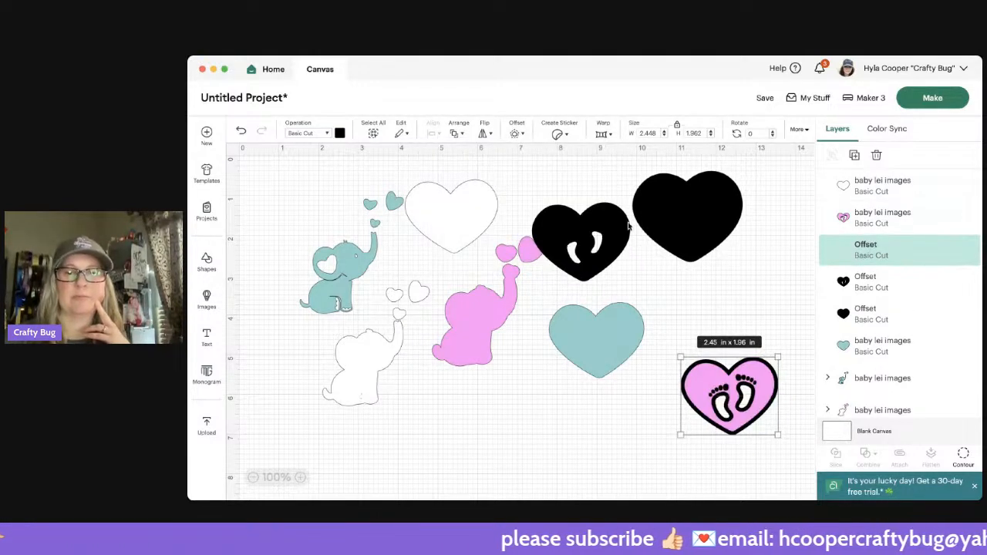
# Step: Move the footprint heart off its 0.09 in offset and replace the 0.1 in offset heart with the new one
pyautogui.moveTo(751, 409); pyautogui.dragTo(763, 312)
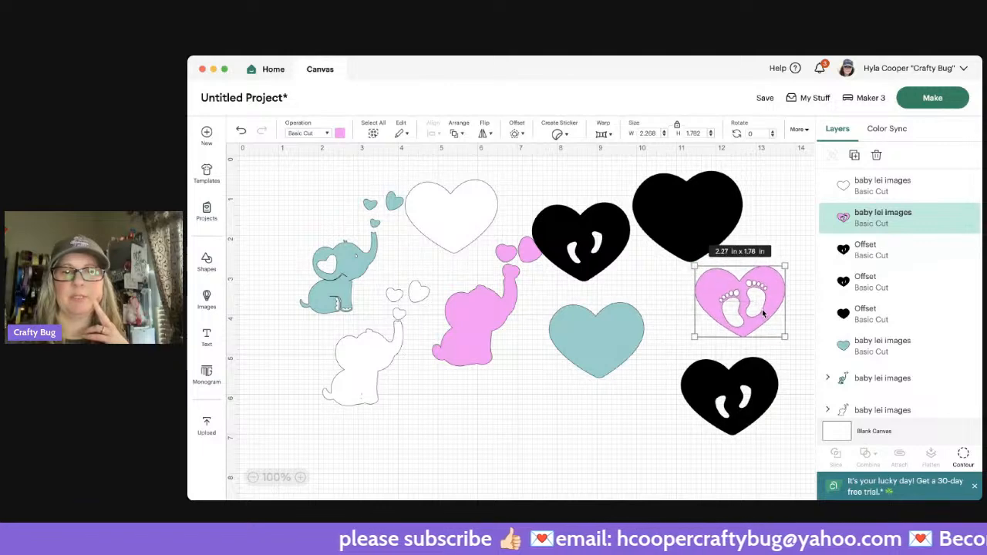
pyautogui.moveTo(746, 397); pyautogui.dragTo(640, 356)
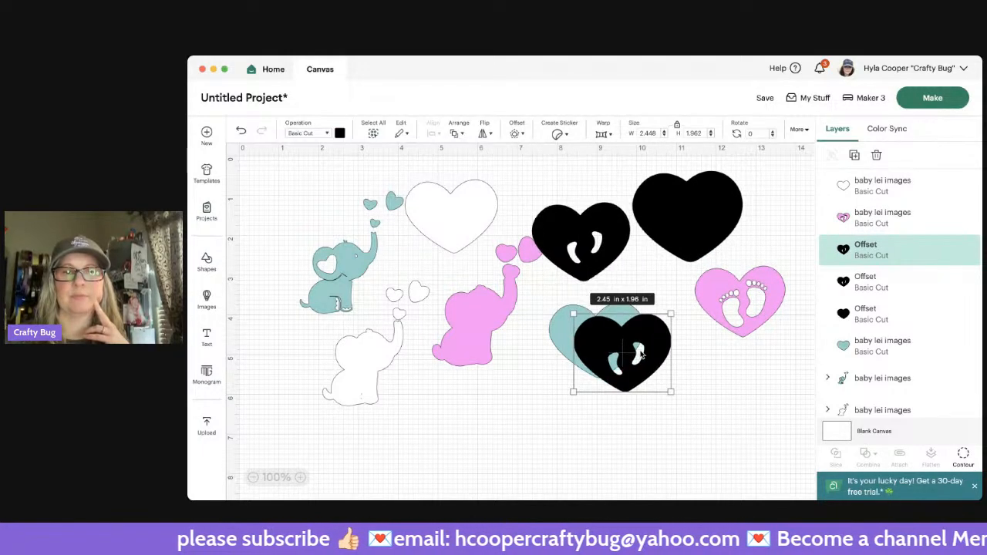
pyautogui.click(609, 253)
pyautogui.press('Delete')
pyautogui.moveTo(622, 315); pyautogui.dragTo(580, 203)
# Step: Center the white heart over the 0.09 in black offset heart and minimize the window
pyautogui.click(487, 219)
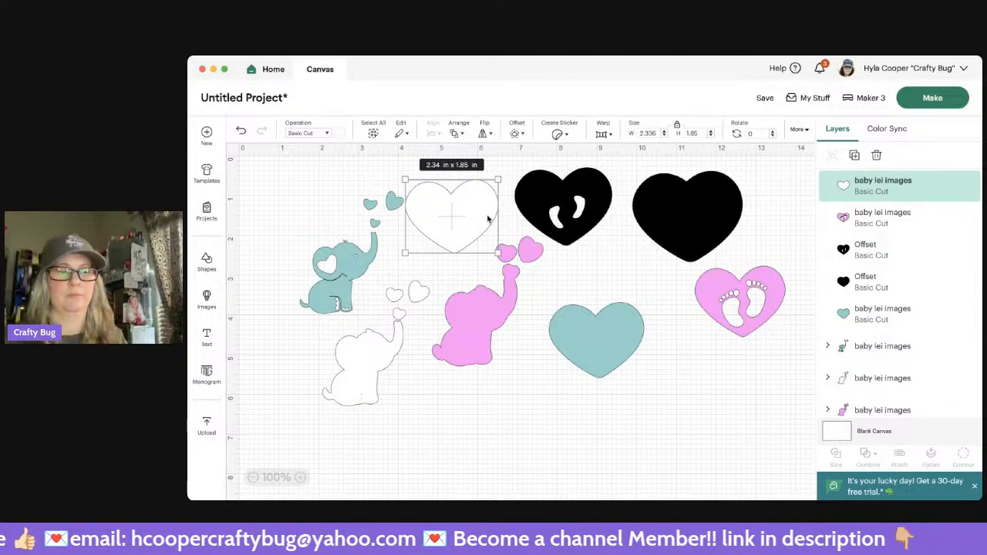
pyautogui.rightClick(488, 219)
pyautogui.click(440, 261)
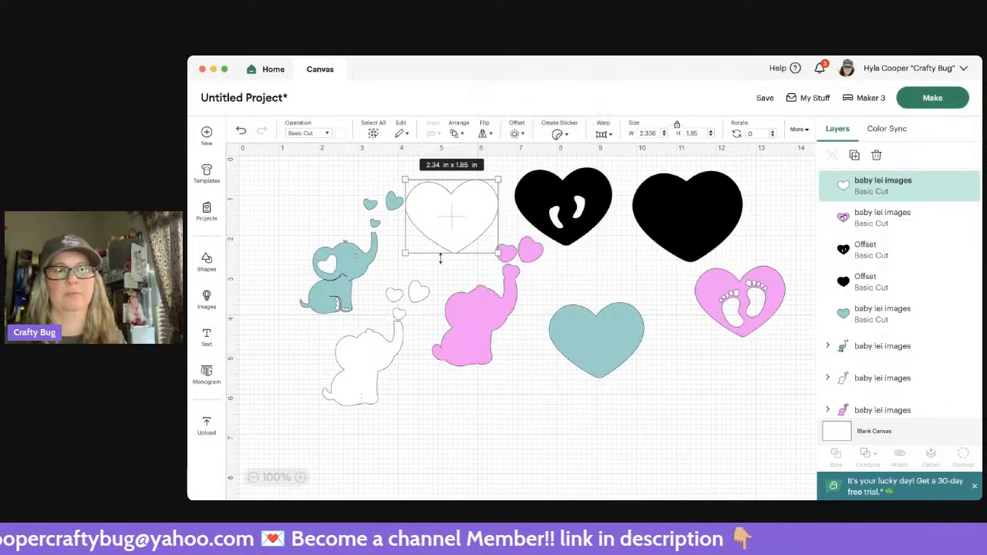
pyautogui.moveTo(457, 223); pyautogui.dragTo(570, 214)
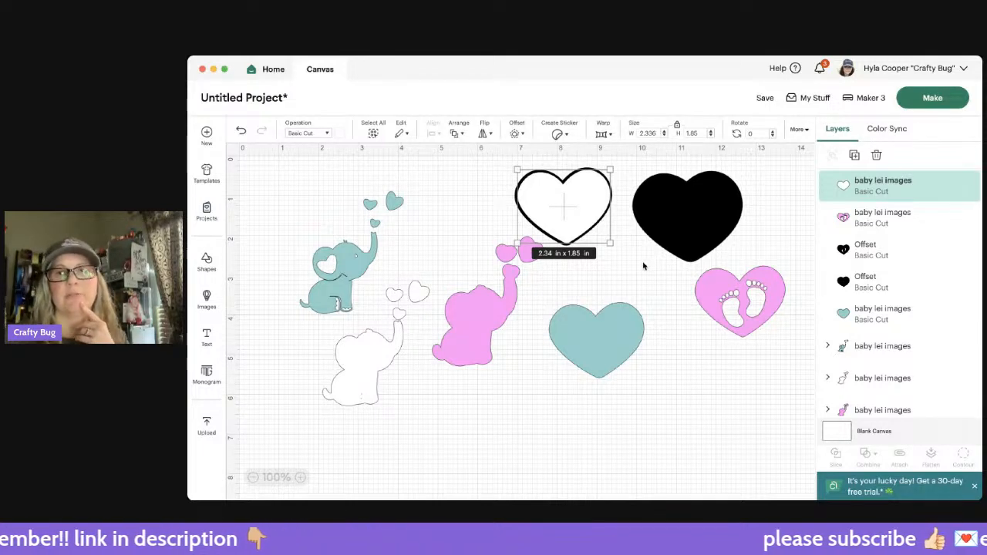
pyautogui.click(213, 69)
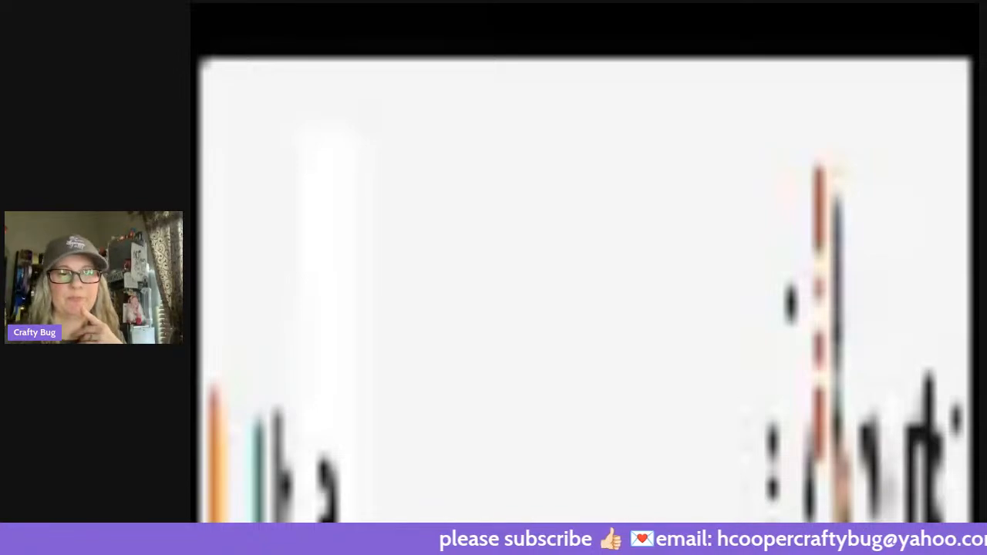
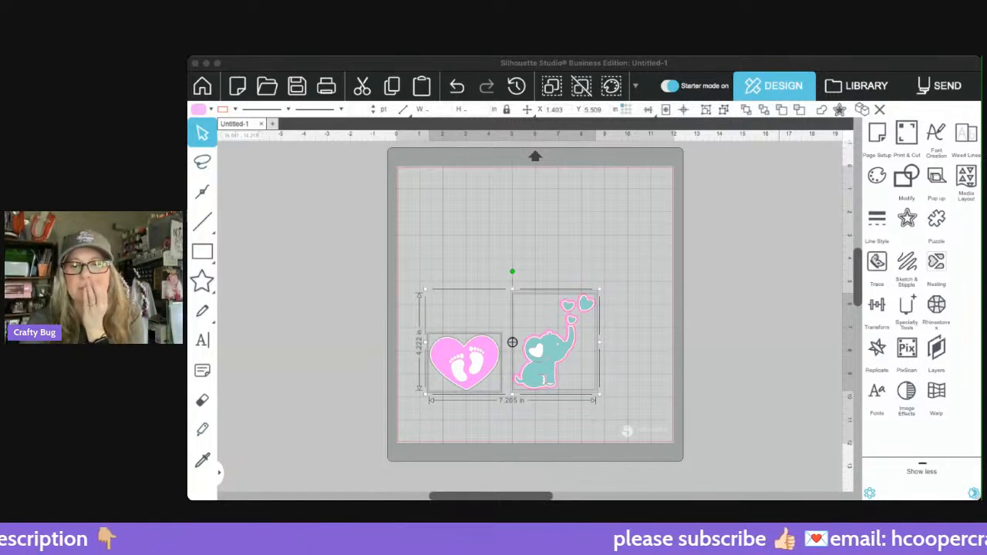
# Step: In Silhouette Studio, move the teal elephant with its hearts to the mat's upper-left area and place a duplicate beside it
pyautogui.click(763, 307)
pyautogui.click(646, 350)
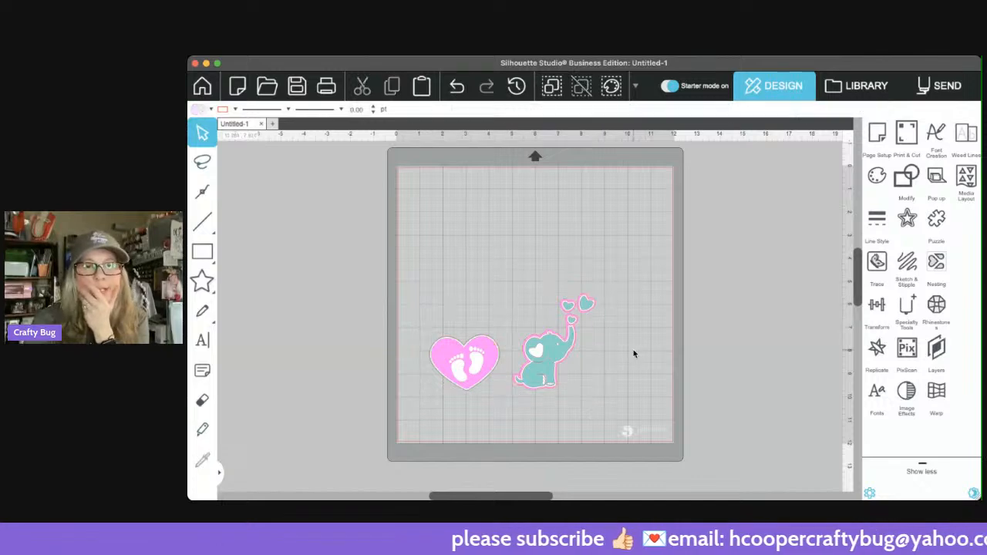
pyautogui.moveTo(560, 351); pyautogui.dragTo(449, 241)
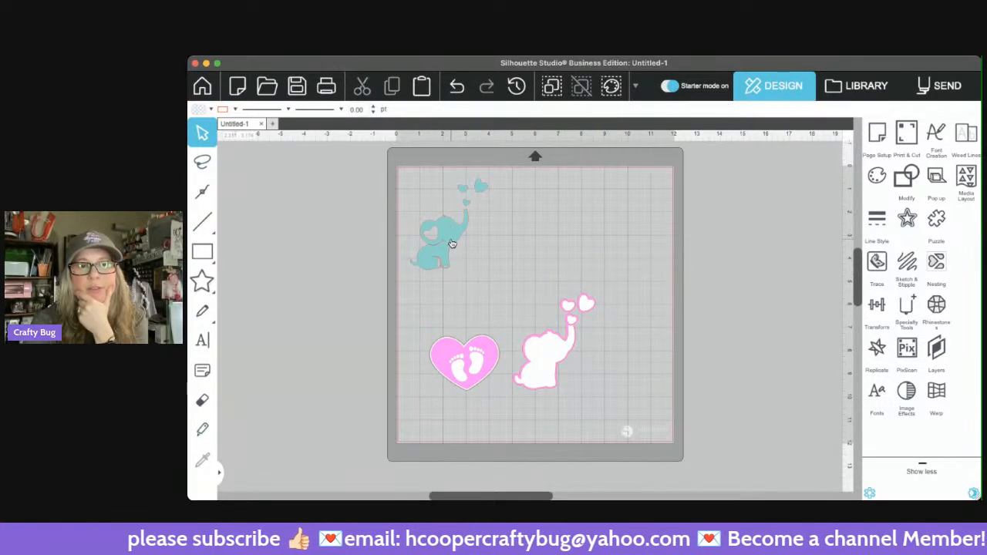
pyautogui.click(452, 244)
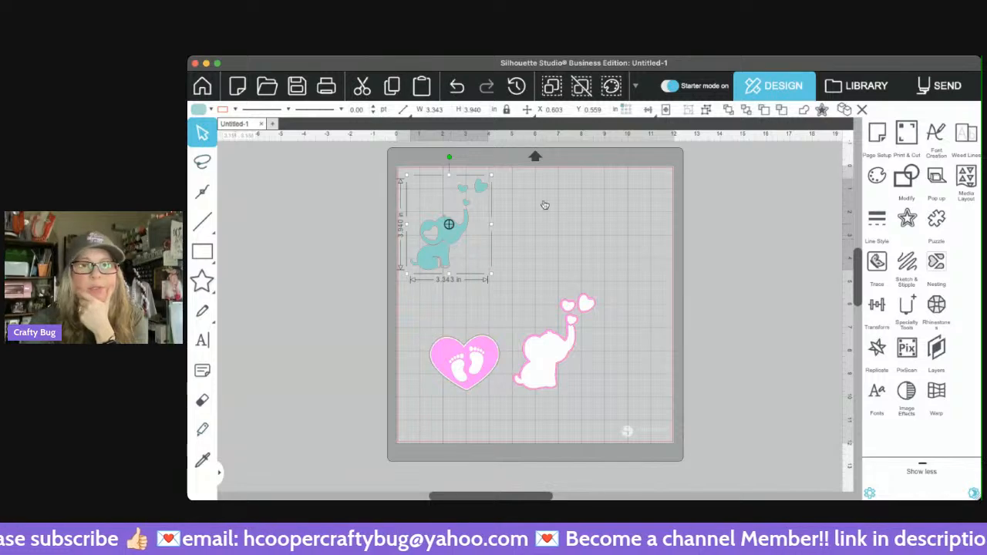
pyautogui.click(844, 110)
pyautogui.moveTo(458, 245); pyautogui.dragTo(507, 244)
# Step: Separate the stacked white and pink elephant layers and line them up in the row after the teal elephants
pyautogui.click(543, 360)
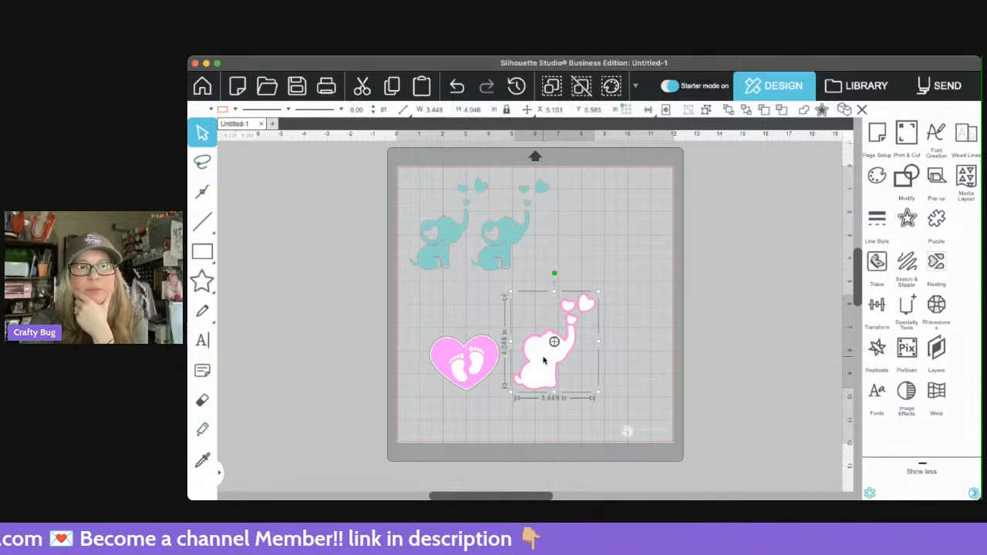
pyautogui.moveTo(543, 360); pyautogui.dragTo(552, 241)
pyautogui.moveTo(561, 340); pyautogui.dragTo(615, 218)
pyautogui.moveTo(572, 379); pyautogui.dragTo(649, 240)
# Step: Move the white heart out of the footprint heart stack and place a duplicate of it up and to its right
pyautogui.click(499, 317)
pyautogui.moveTo(481, 368); pyautogui.dragTo(584, 356)
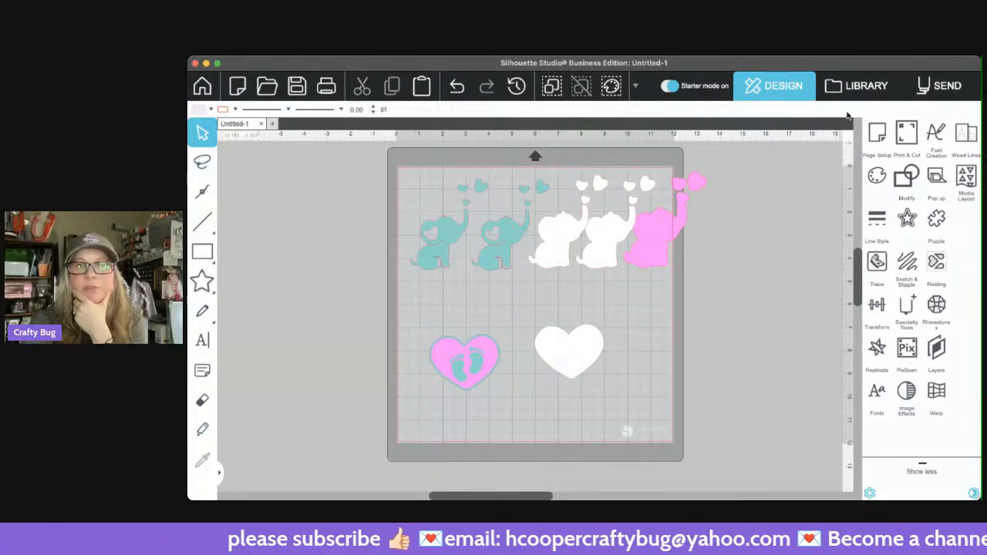
pyautogui.click(575, 374)
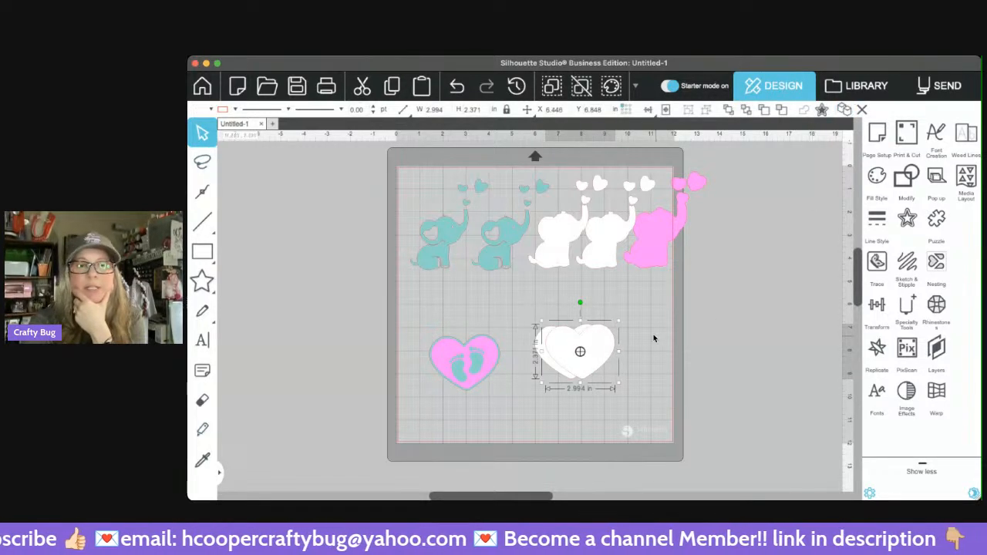
pyautogui.moveTo(586, 358); pyautogui.dragTo(618, 340)
# Step: Move the pink footprint heart off the teal heart to the lower mat and place a duplicate beside it
pyautogui.moveTo(486, 360); pyautogui.dragTo(555, 409)
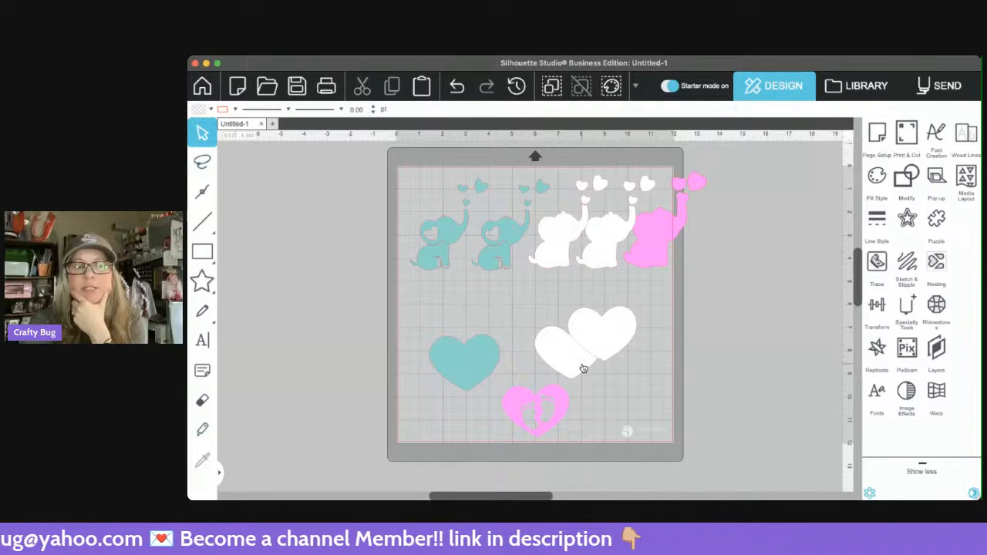
pyautogui.click(562, 403)
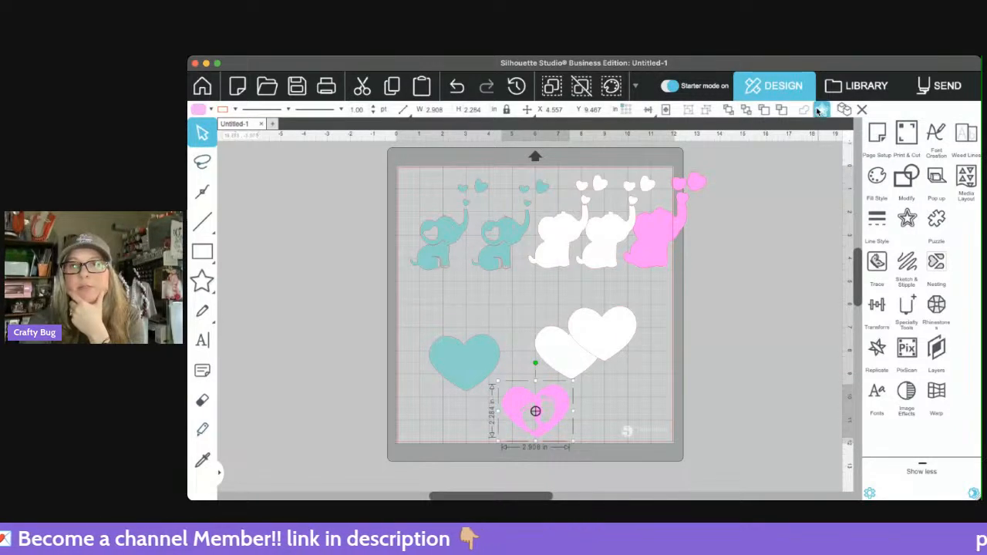
pyautogui.click(849, 111)
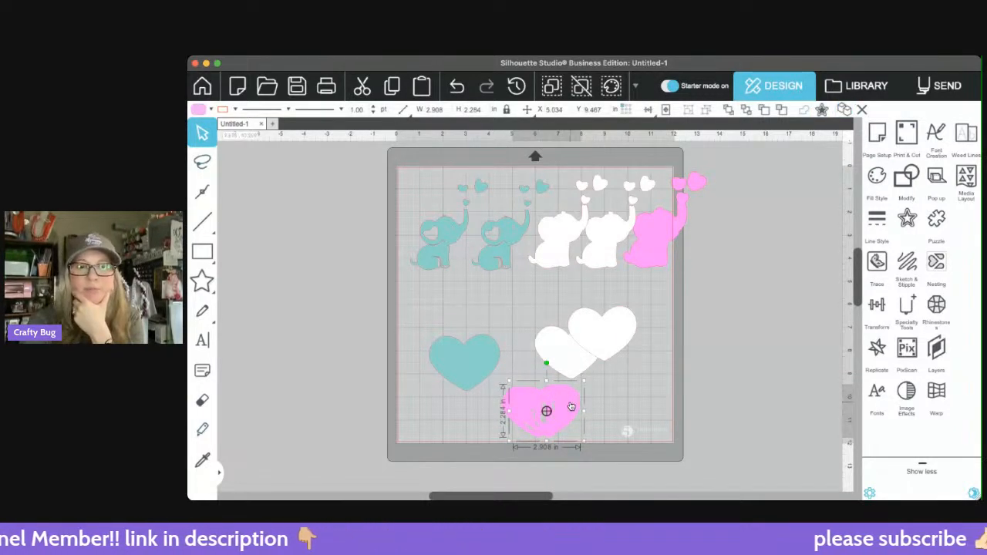
pyautogui.moveTo(575, 410); pyautogui.dragTo(625, 406)
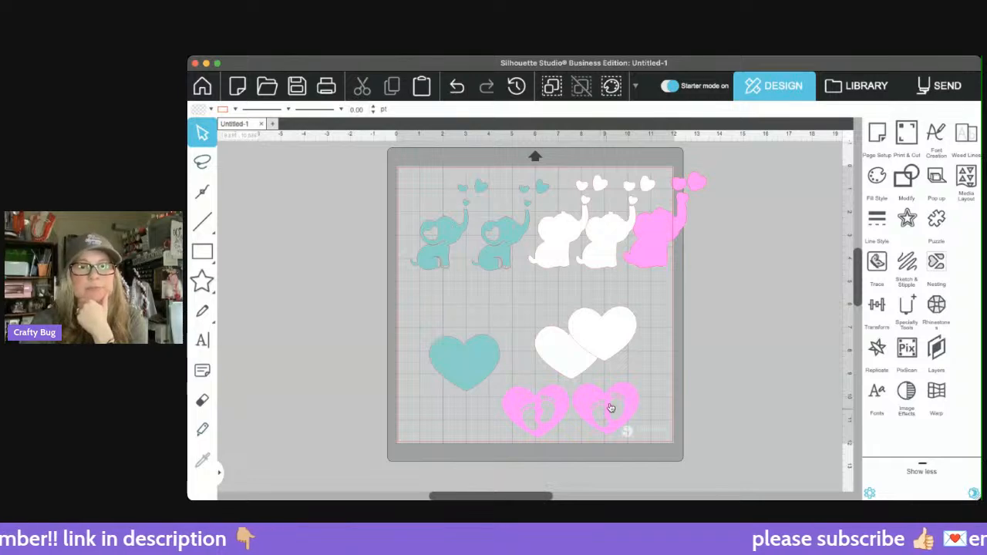
# Step: Duplicate the teal heart and place the copy just above the original
pyautogui.click(465, 364)
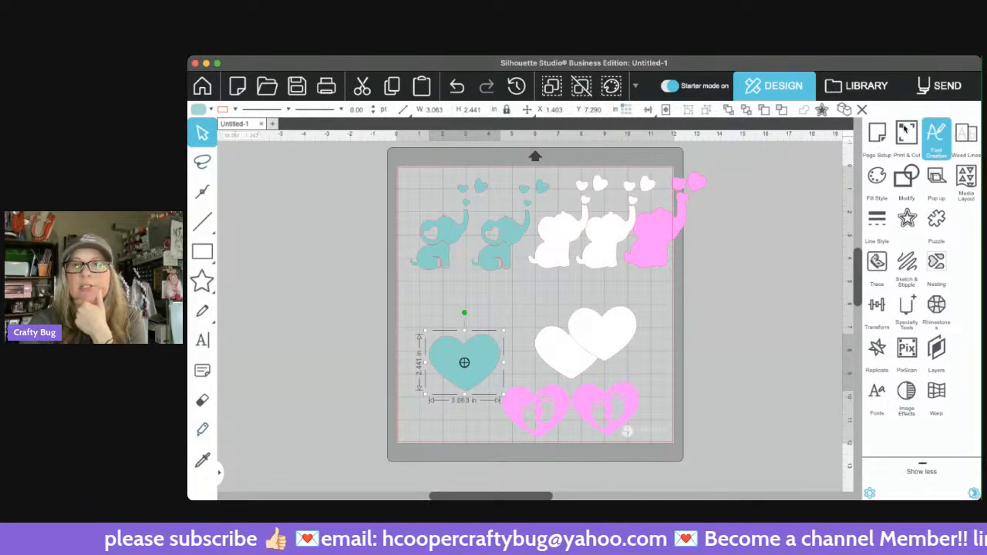
pyautogui.click(844, 113)
pyautogui.moveTo(487, 363); pyautogui.dragTo(484, 330)
# Step: Delete the extra white heart and the extra white elephant, and place the remaining white heart beside the teal hearts
pyautogui.click(571, 362)
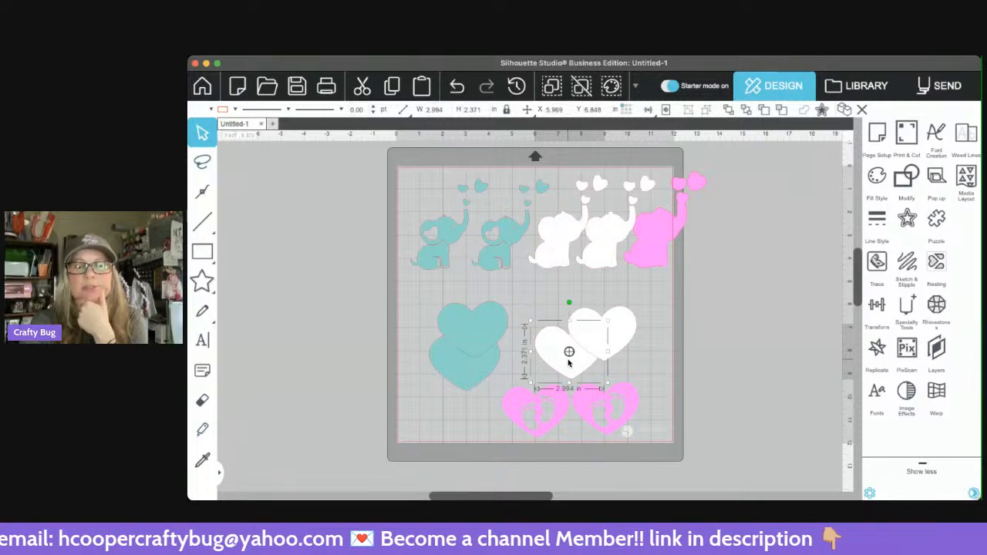
pyautogui.press('Delete')
pyautogui.moveTo(603, 348); pyautogui.dragTo(536, 364)
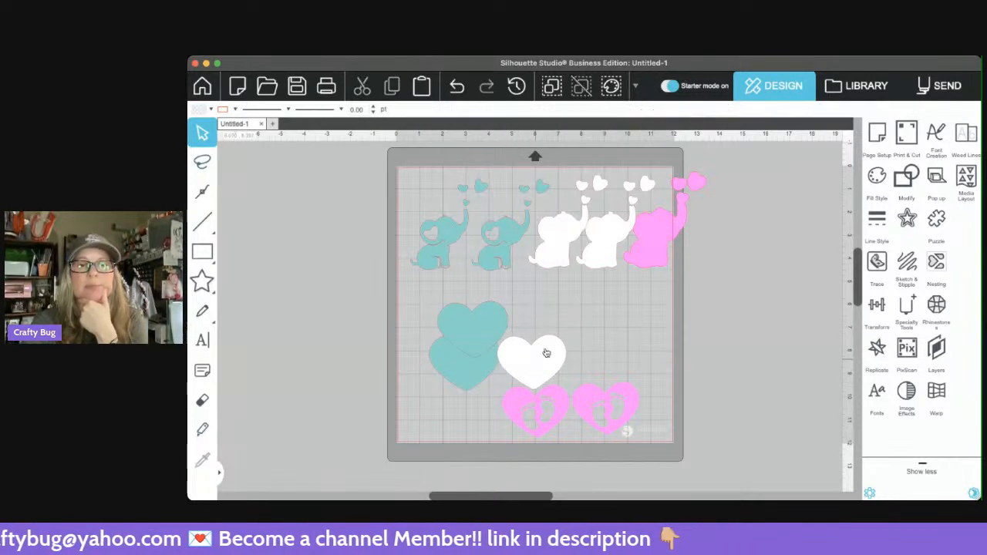
pyautogui.click(561, 249)
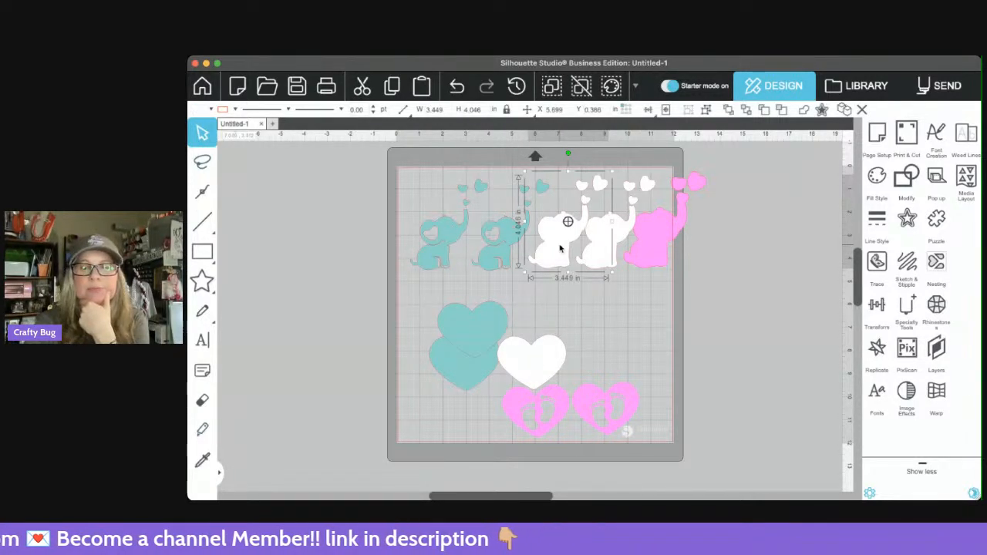
pyautogui.moveTo(560, 249); pyautogui.dragTo(607, 246)
# Step: Duplicate the pink elephant and place the copy below the elephant row, above the pink footprint hearts
pyautogui.click(671, 254)
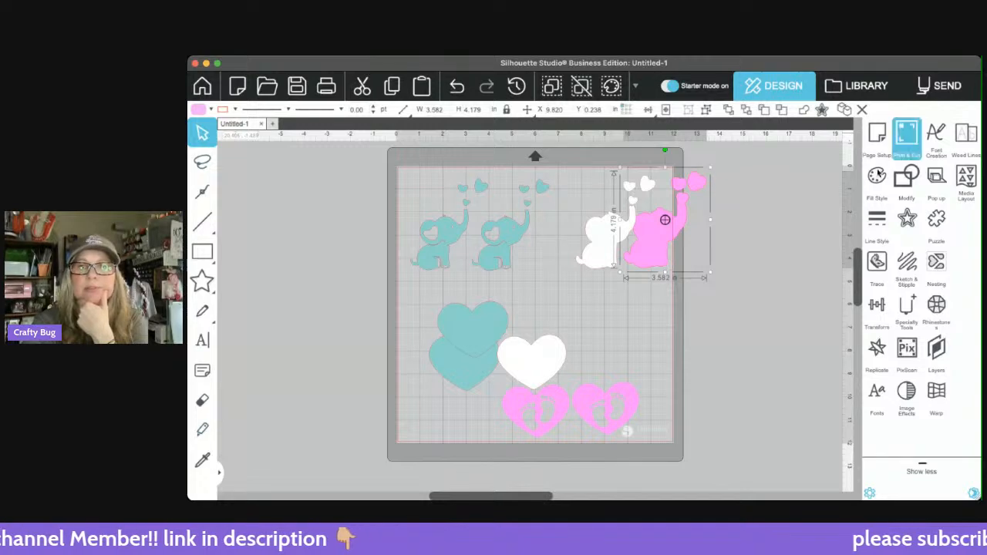
pyautogui.click(840, 113)
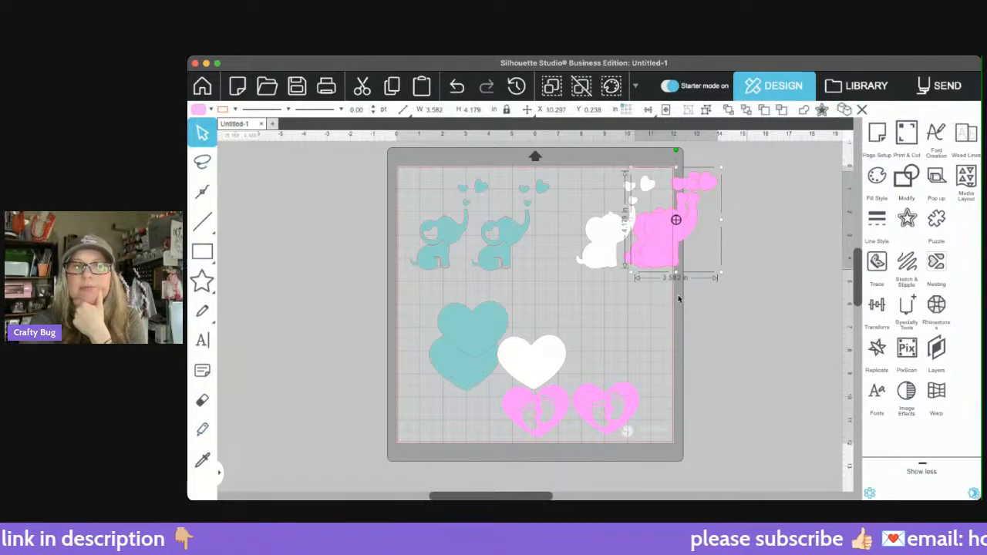
pyautogui.moveTo(665, 253); pyautogui.dragTo(584, 308)
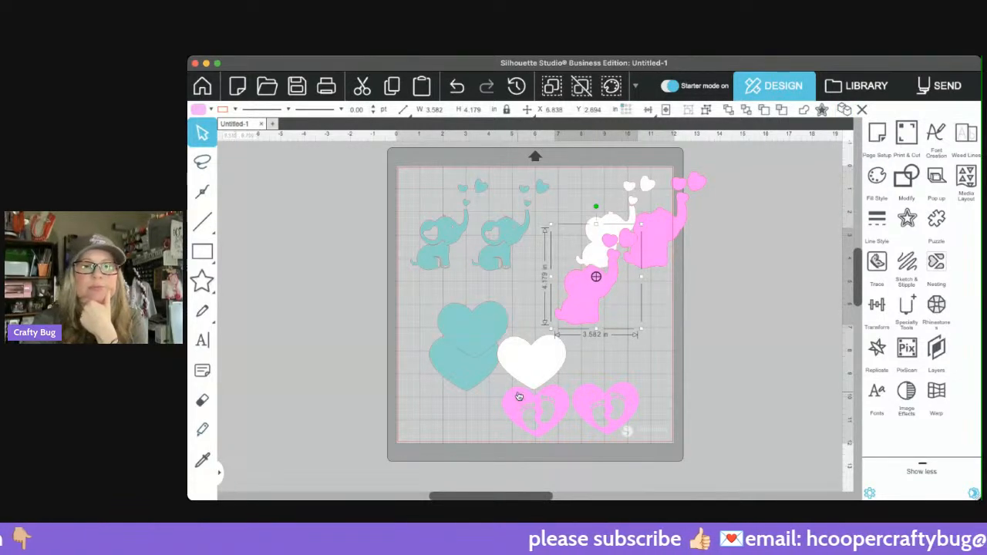
# Step: Spread the two teal hearts apart and move the white heart and white elephant off the mat
pyautogui.moveTo(468, 331); pyautogui.dragTo(440, 328)
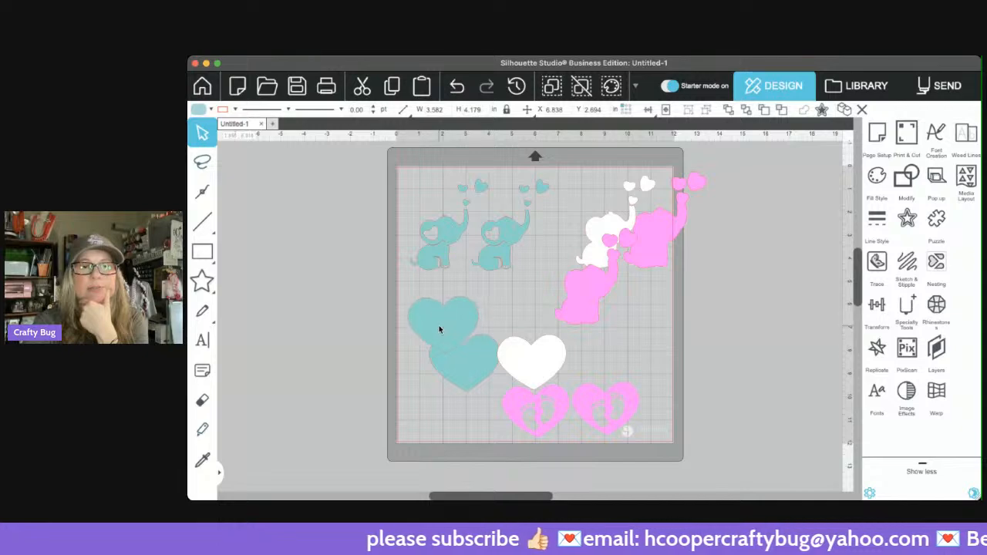
pyautogui.moveTo(465, 371); pyautogui.dragTo(445, 391)
pyautogui.moveTo(556, 360); pyautogui.dragTo(349, 200)
pyautogui.moveTo(617, 222); pyautogui.dragTo(262, 207)
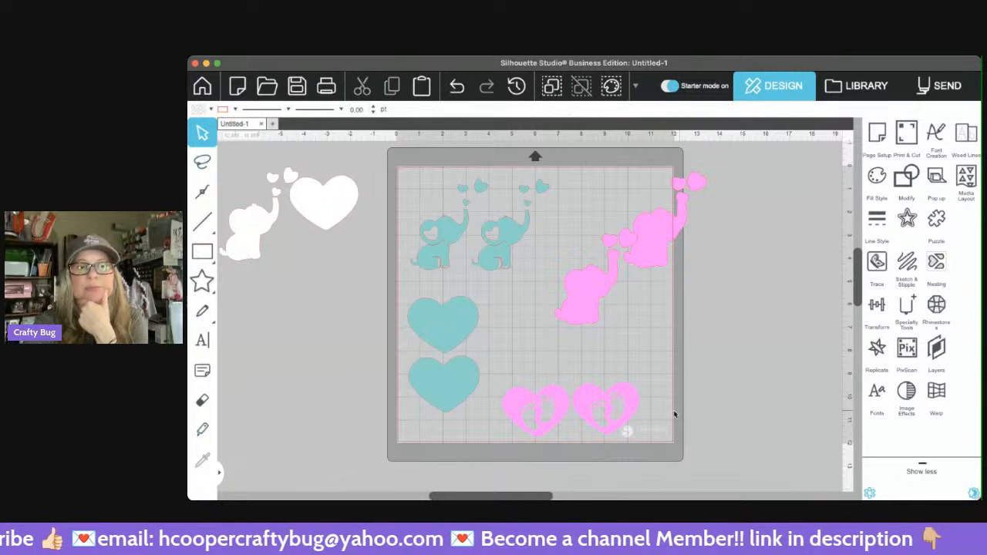
# Step: Move both pink elephants and both pink footprint hearts off the mat, below the white shapes
pyautogui.moveTo(595, 276); pyautogui.dragTo(337, 326)
pyautogui.moveTo(532, 393); pyautogui.dragTo(322, 386)
pyautogui.moveTo(601, 409); pyautogui.dragTo(269, 337)
pyautogui.moveTo(633, 198); pyautogui.dragTo(293, 375)
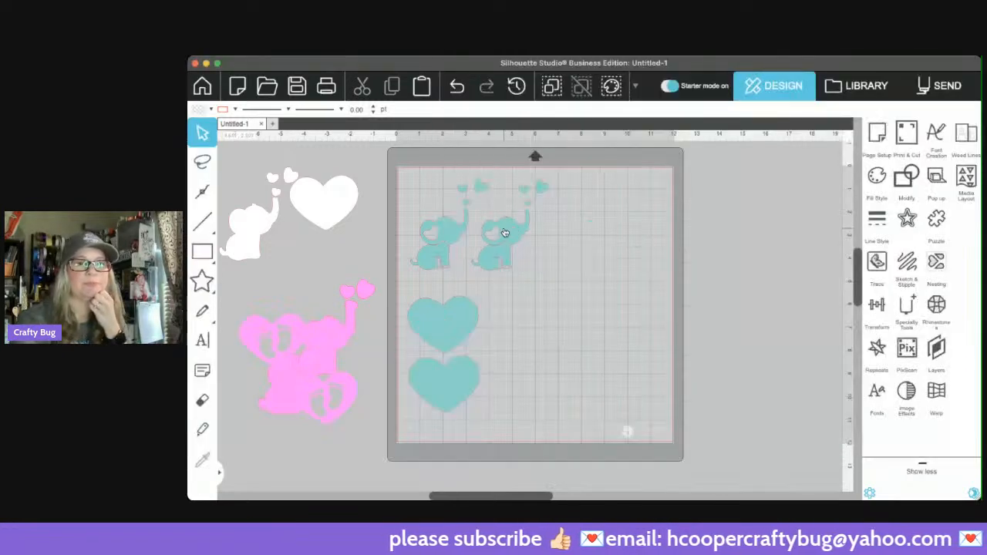
# Step: Ungroup both teal elephants so their small hearts can be moved separately
pyautogui.click(493, 242)
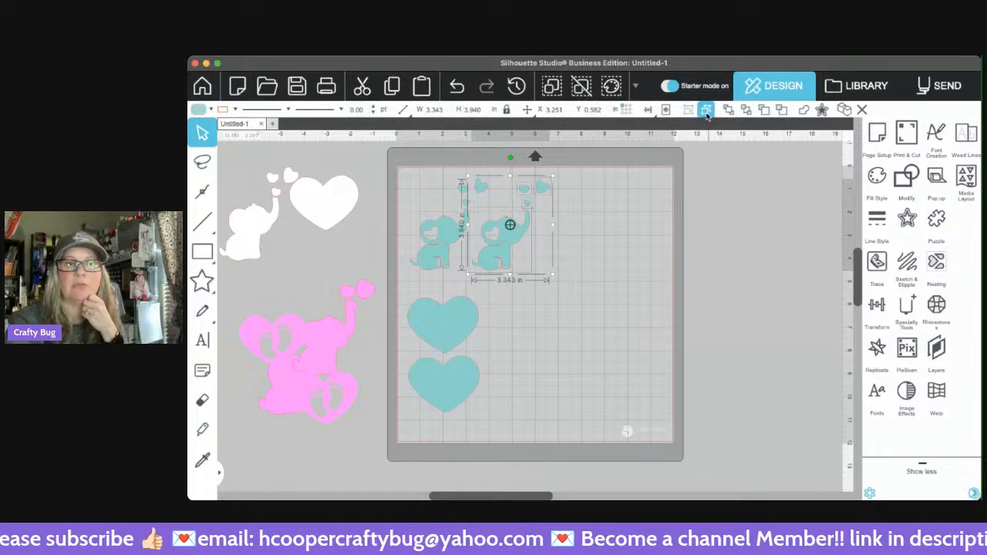
pyautogui.click(567, 297)
pyautogui.click(481, 188)
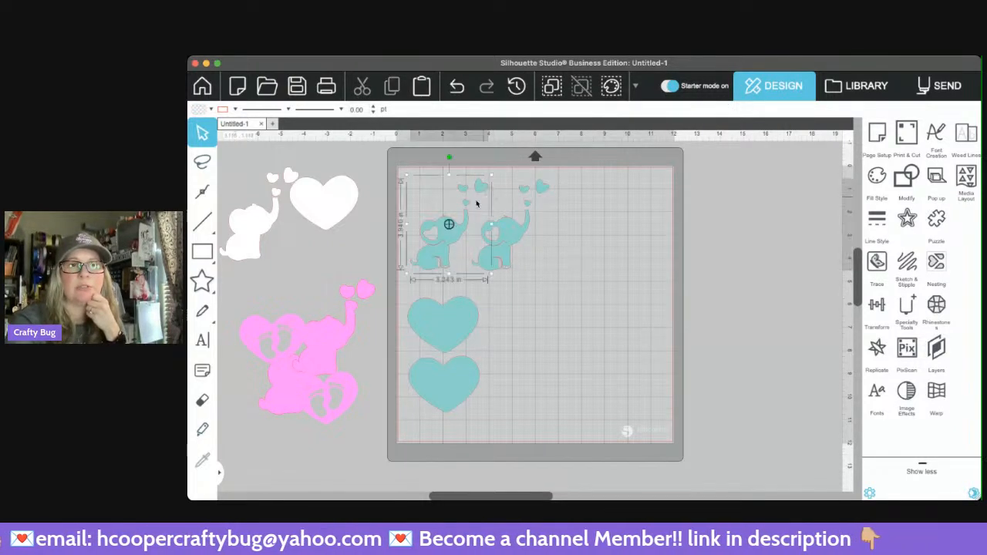
pyautogui.click(515, 184)
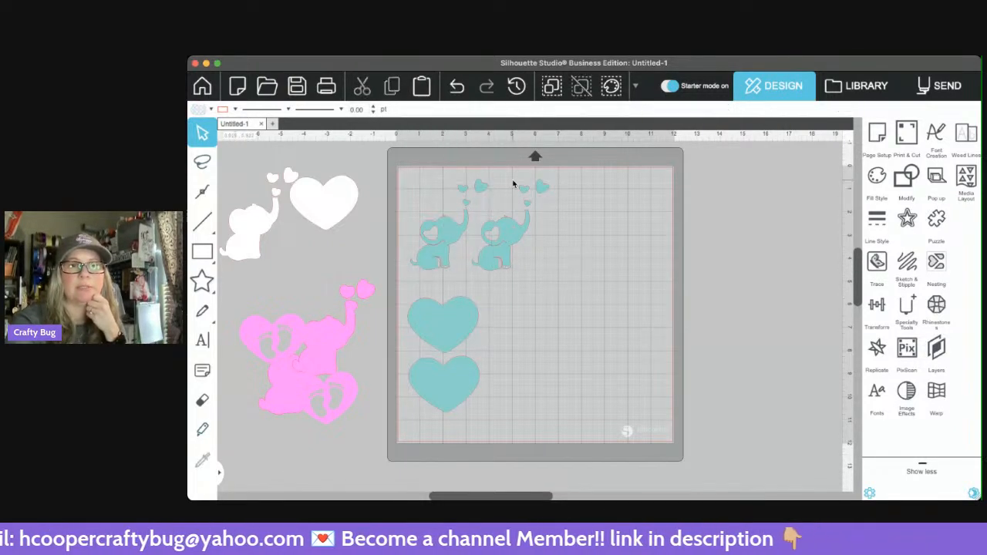
pyautogui.click(463, 236)
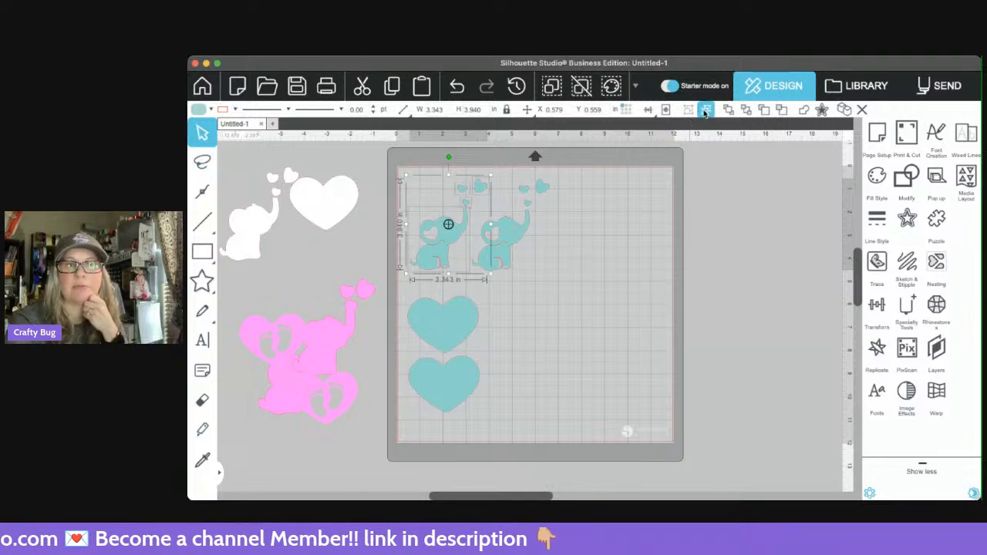
pyautogui.click(554, 299)
# Step: Arrange the first teal elephant's small hearts above its head and move the elephant up into the mat's corner
pyautogui.moveTo(476, 188); pyautogui.dragTo(427, 180)
pyautogui.click(443, 191)
pyautogui.moveTo(439, 240); pyautogui.dragTo(433, 209)
pyautogui.click(455, 208)
pyautogui.click(449, 178)
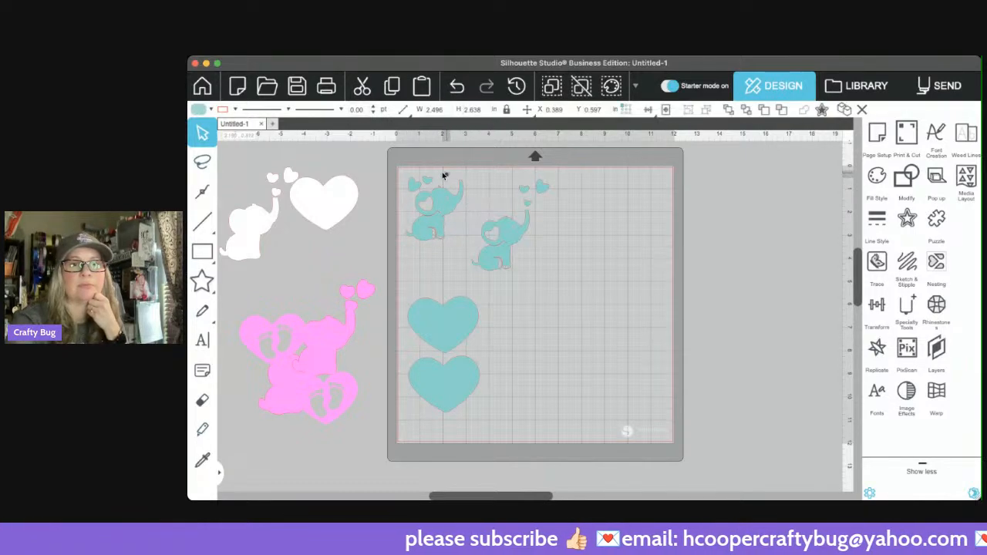
# Step: Place the second teal elephant right beside the first and tuck its small hearts into the gaps around it
pyautogui.moveTo(496, 227); pyautogui.dragTo(477, 183)
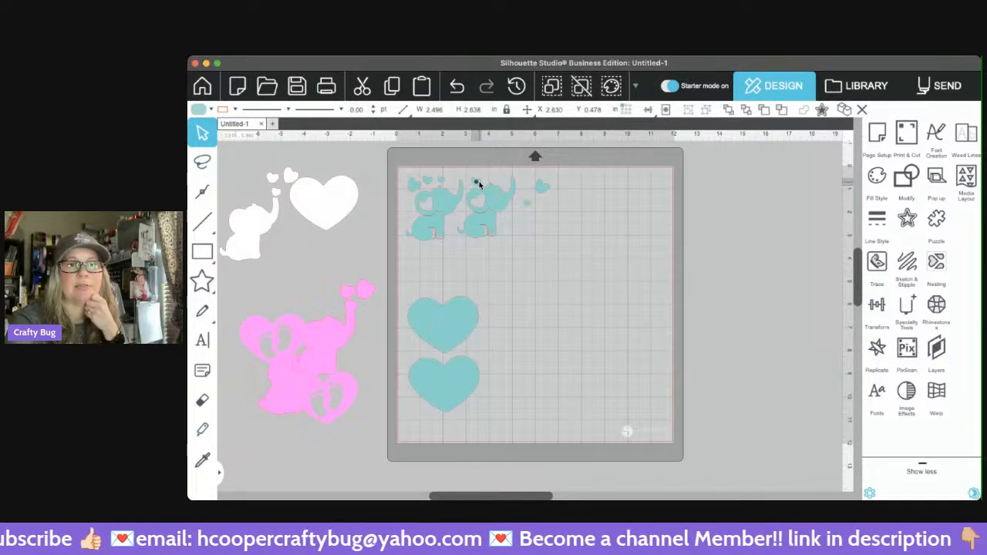
pyautogui.click(567, 209)
pyautogui.moveTo(542, 193); pyautogui.dragTo(509, 221)
pyautogui.click(528, 203)
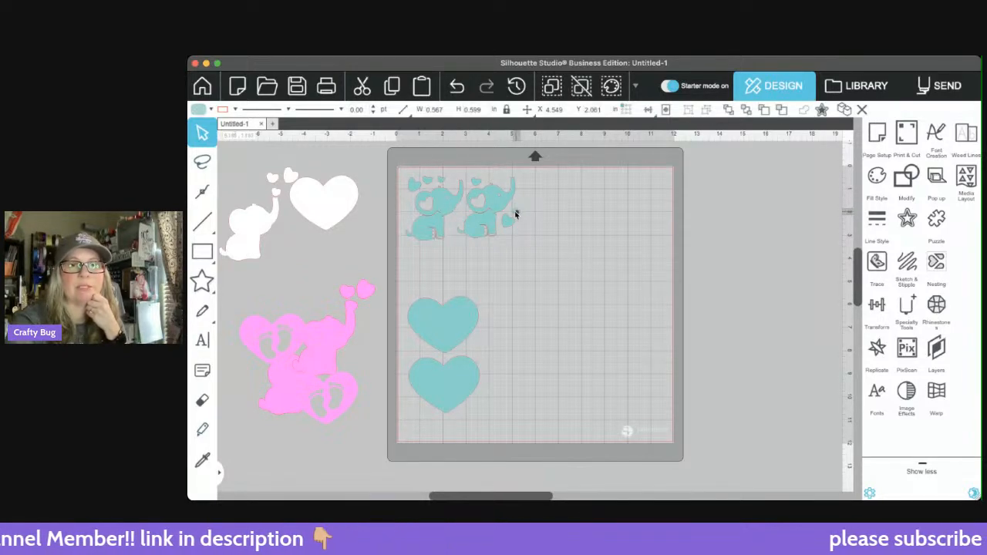
# Step: Line up the two teal hearts in the top row of the mat beside the teal elephants
pyautogui.moveTo(453, 341); pyautogui.dragTo(563, 207)
pyautogui.click(338, 487)
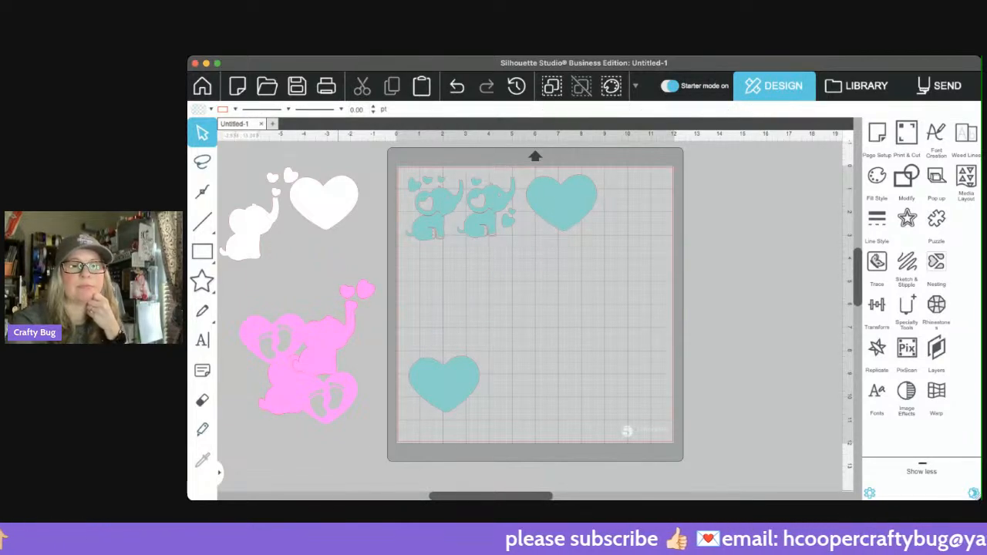
pyautogui.click(377, 481)
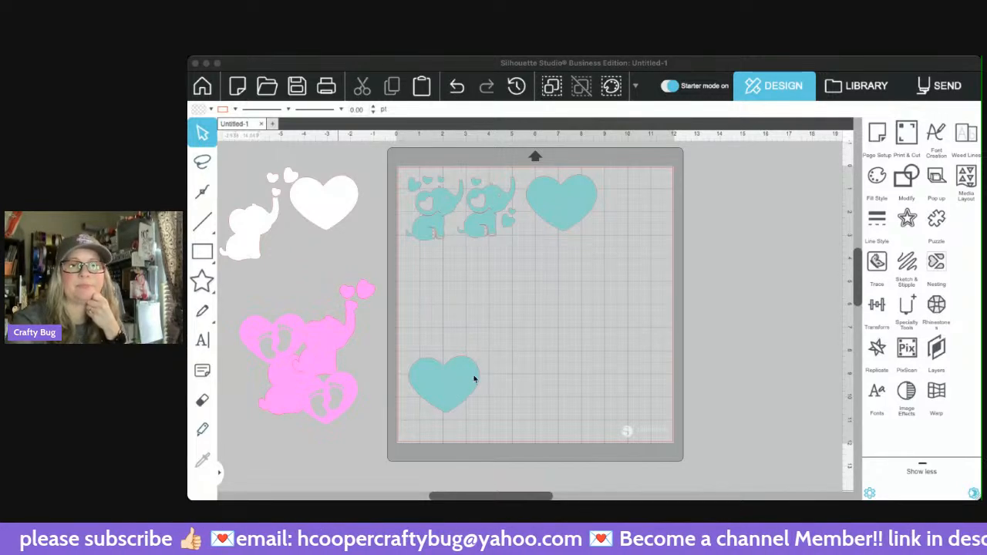
pyautogui.click(440, 383)
pyautogui.moveTo(440, 383); pyautogui.dragTo(632, 221)
pyautogui.click(572, 220)
pyautogui.click(578, 223)
pyautogui.click(632, 221)
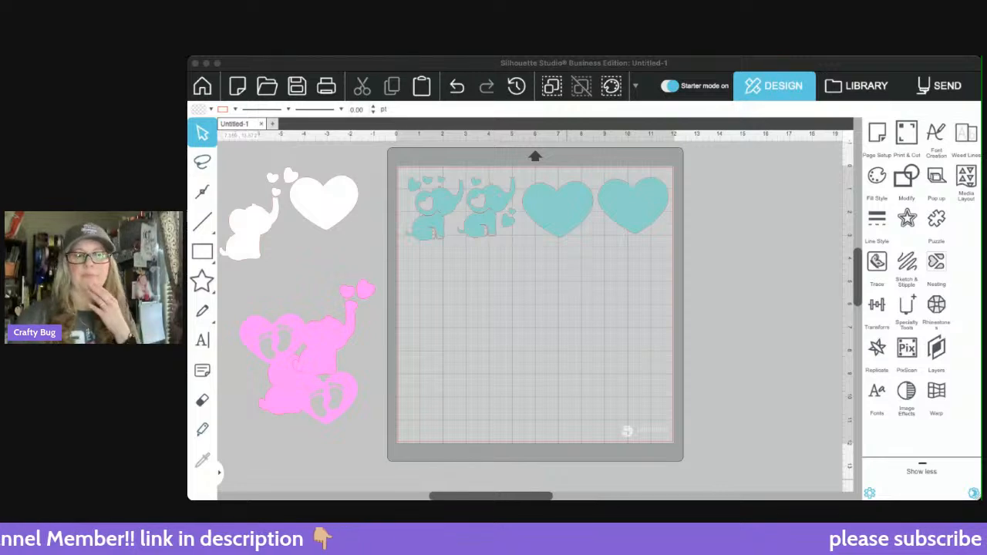
pyautogui.click(632, 333)
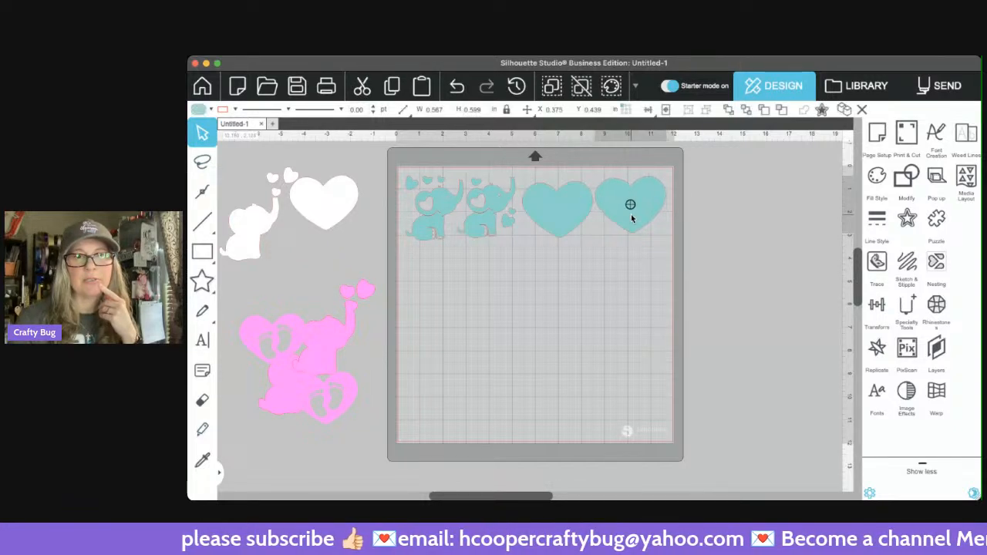
# Step: Set the job to cut by line color and send the teal elephants and hearts to the cutting machine
pyautogui.click(945, 86)
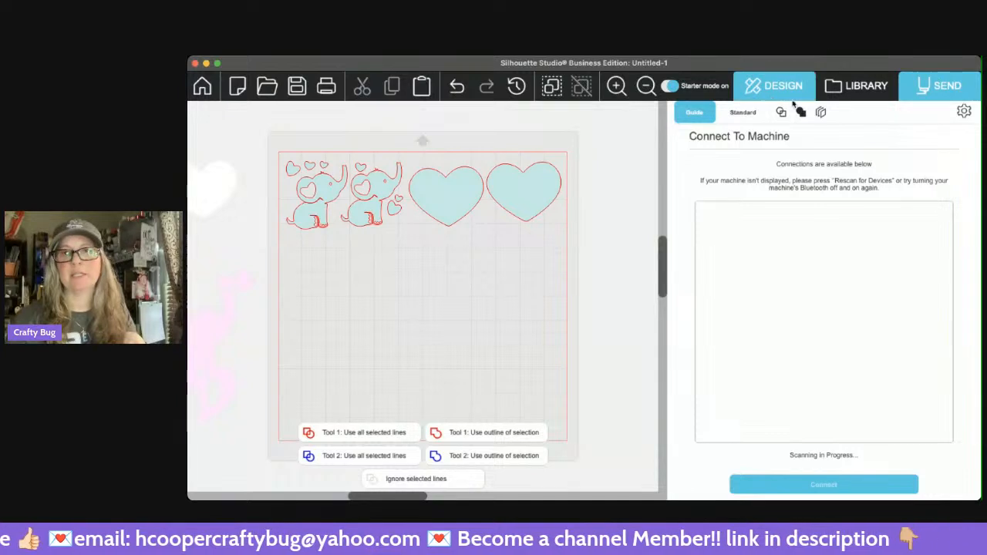
pyautogui.click(781, 113)
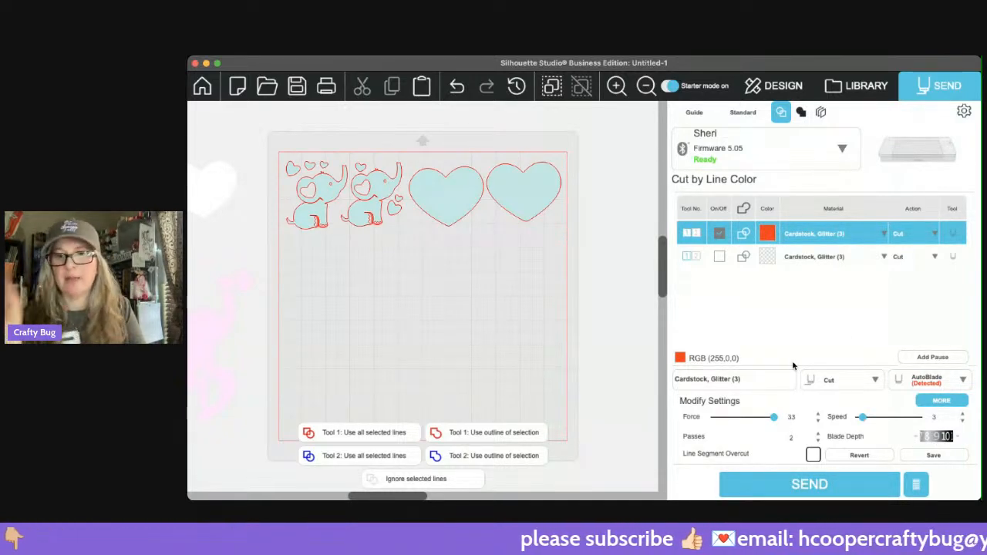
pyautogui.click(786, 496)
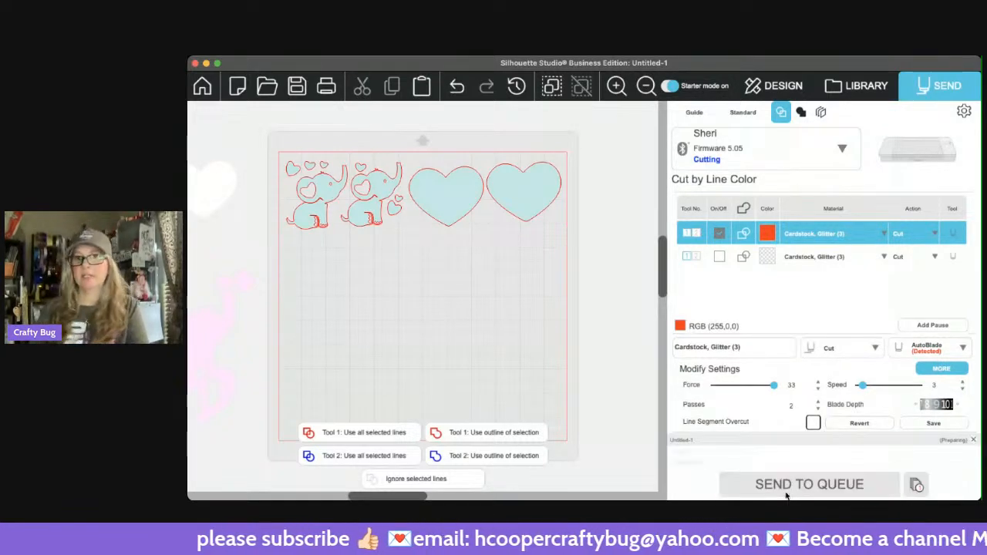
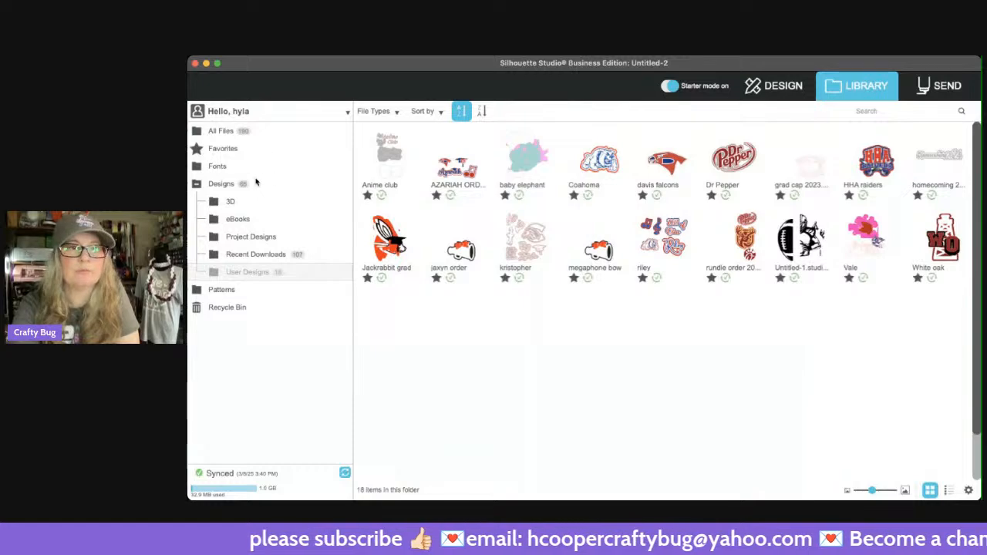
# Step: Look through the library's Designs folder for a design to use, and return to the drawing
pyautogui.click(231, 187)
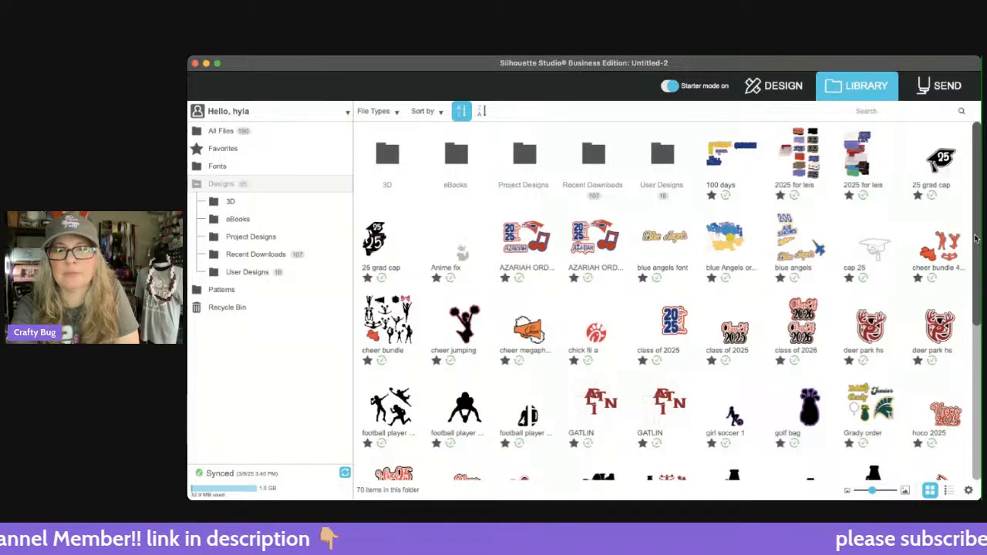
pyautogui.moveTo(974, 239); pyautogui.dragTo(973, 287)
pyautogui.scroll(-4, 973, 287)
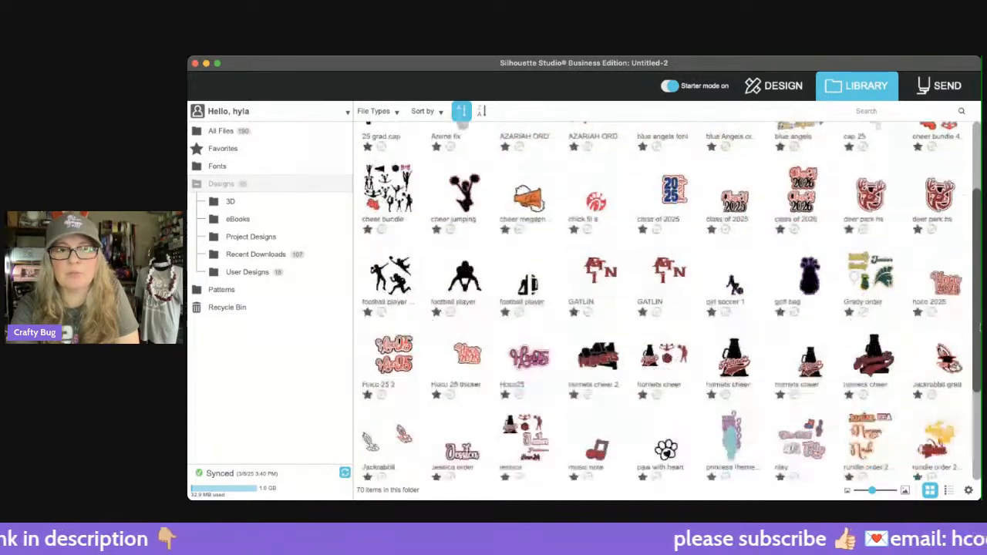
pyautogui.scroll(8, 973, 287)
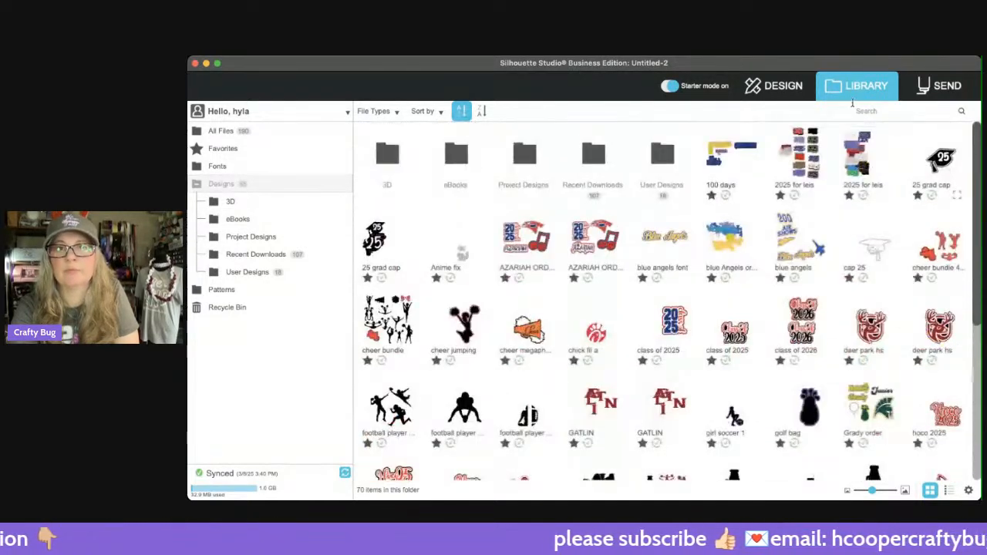
pyautogui.click(773, 86)
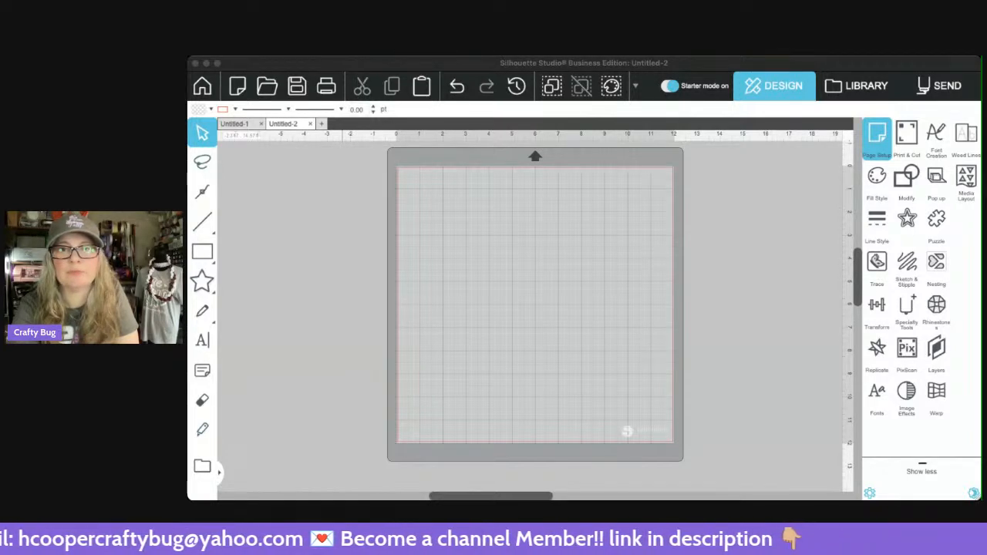
# Step: Bring the black graduation cap design into the drawing and place it on the middle of the mat
pyautogui.click(838, 151)
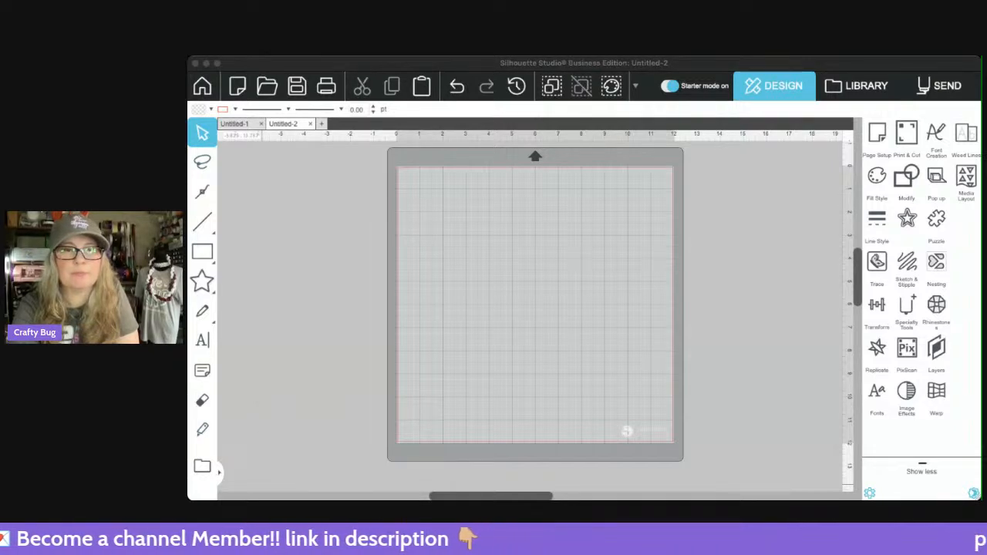
pyautogui.moveTo(694, 247); pyautogui.dragTo(745, 269)
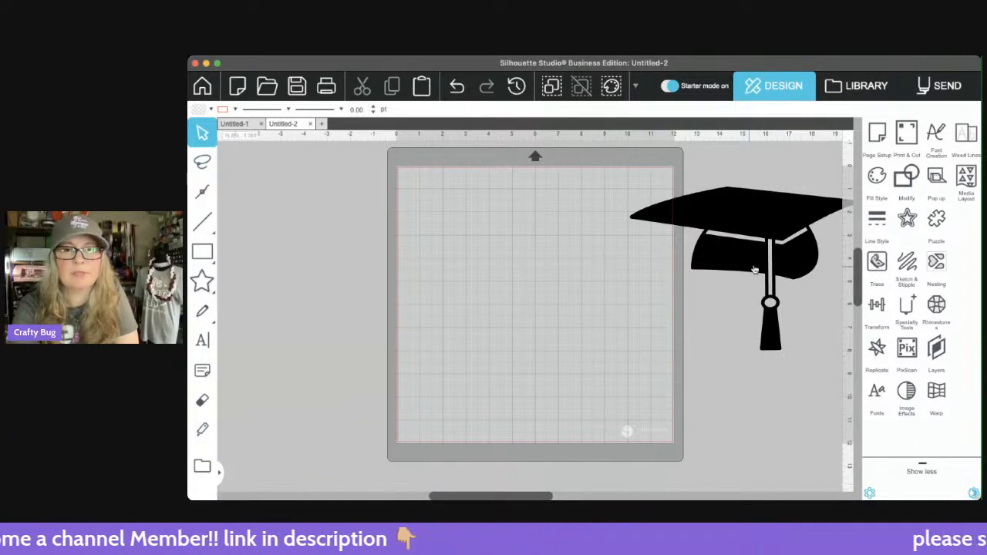
pyautogui.moveTo(752, 266); pyautogui.dragTo(517, 303)
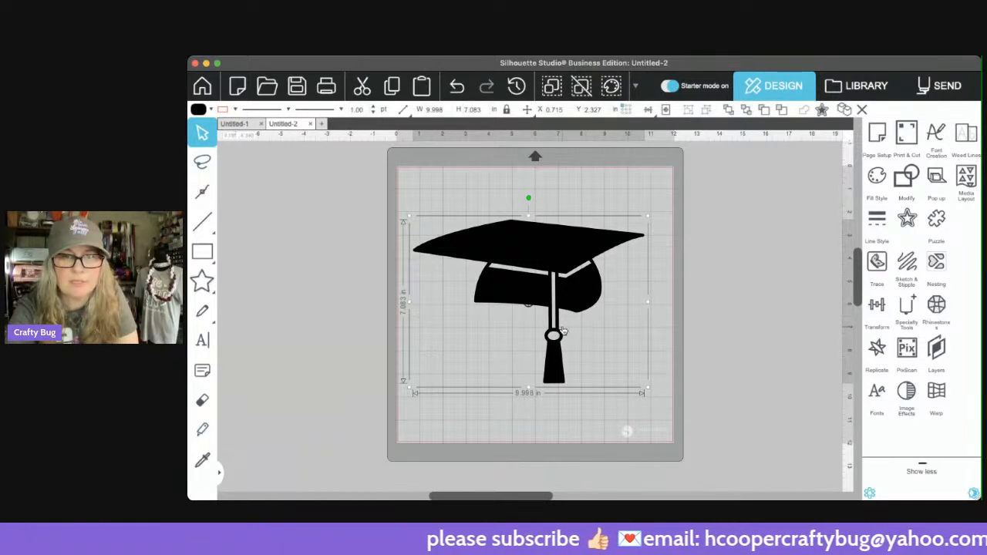
# Step: Create a very tight offset of the graduation cap and move the black original off the mat
pyautogui.click(826, 113)
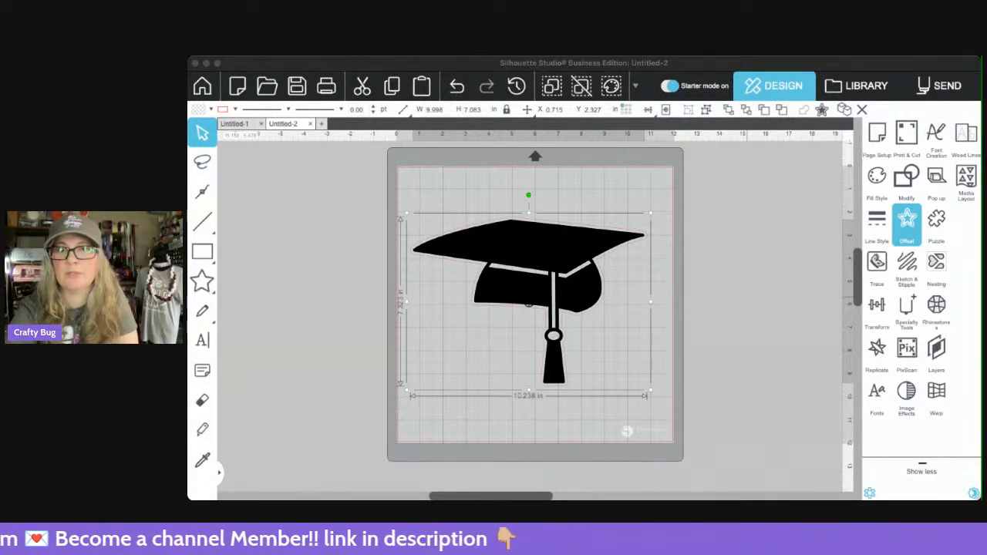
pyautogui.click(583, 282)
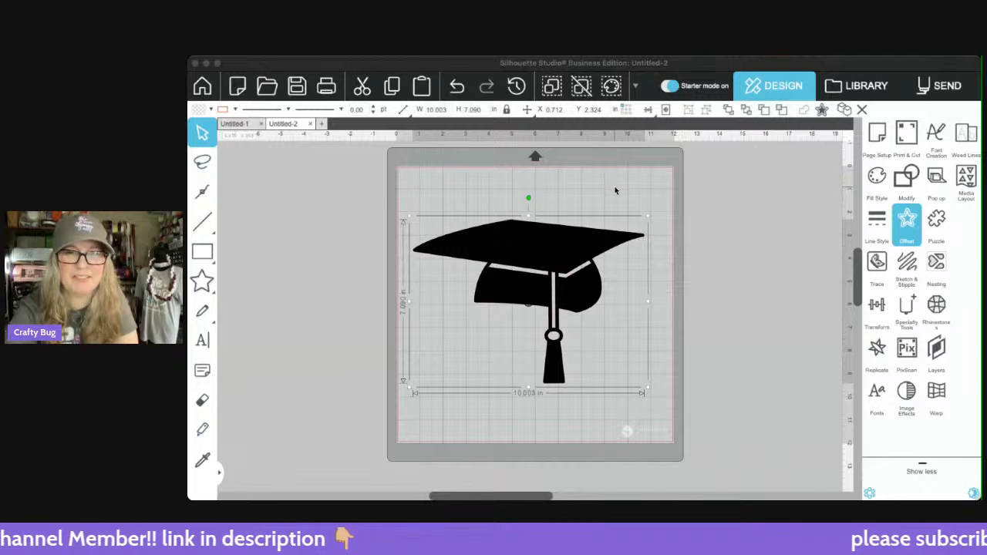
pyautogui.click(586, 257)
pyautogui.moveTo(559, 297); pyautogui.dragTo(328, 336)
pyautogui.click(513, 319)
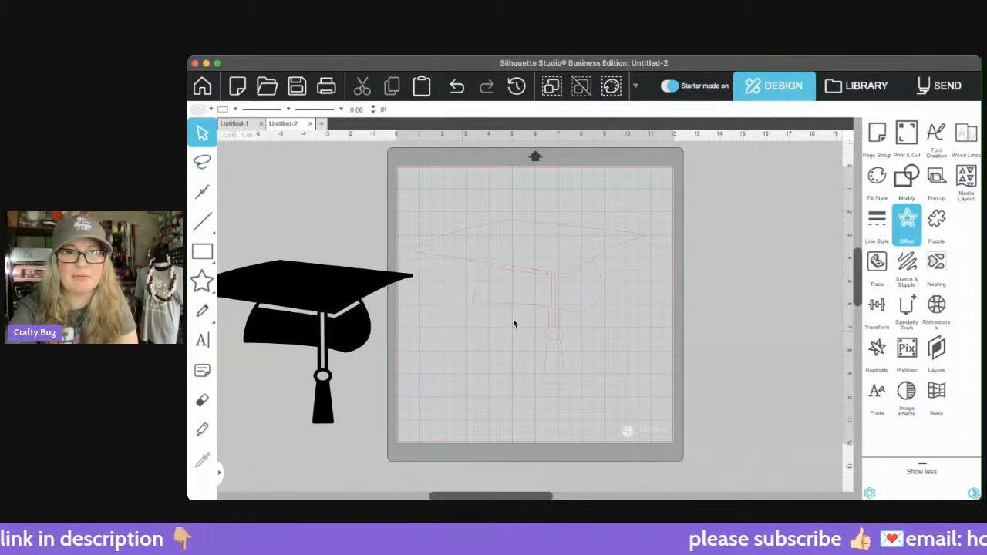
# Step: Fill the cap offset on the mat with dark red and move the black cap farther away from the mat
pyautogui.click(573, 315)
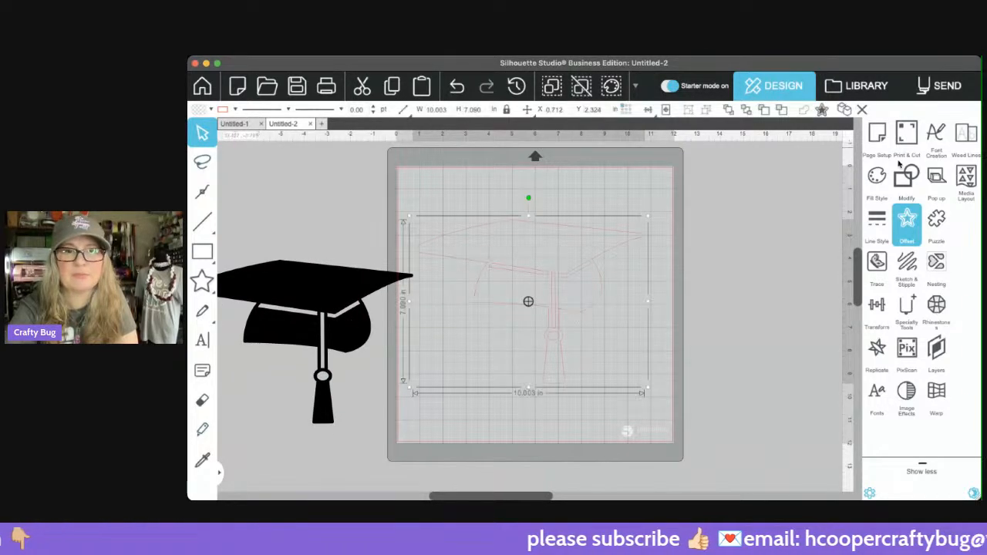
pyautogui.click(876, 178)
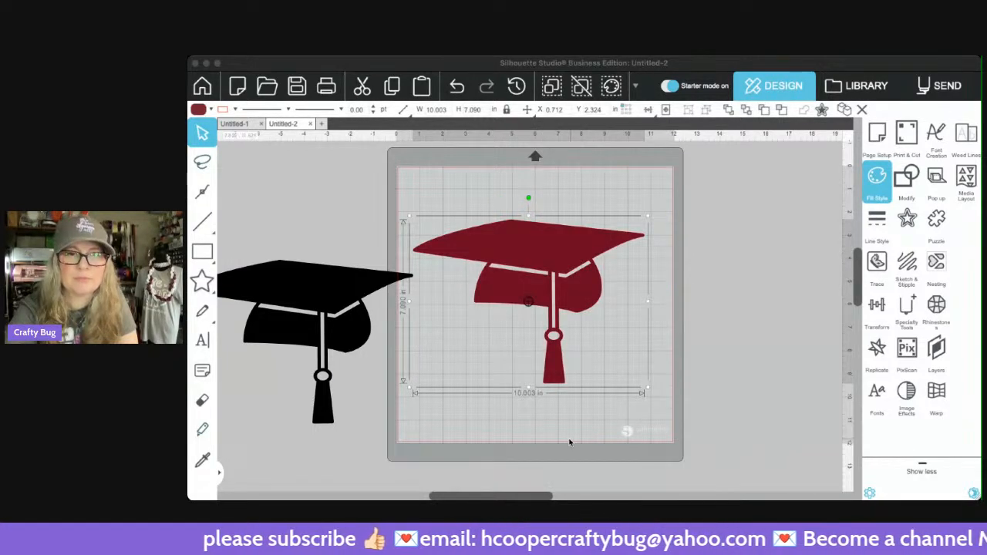
pyautogui.click(667, 250)
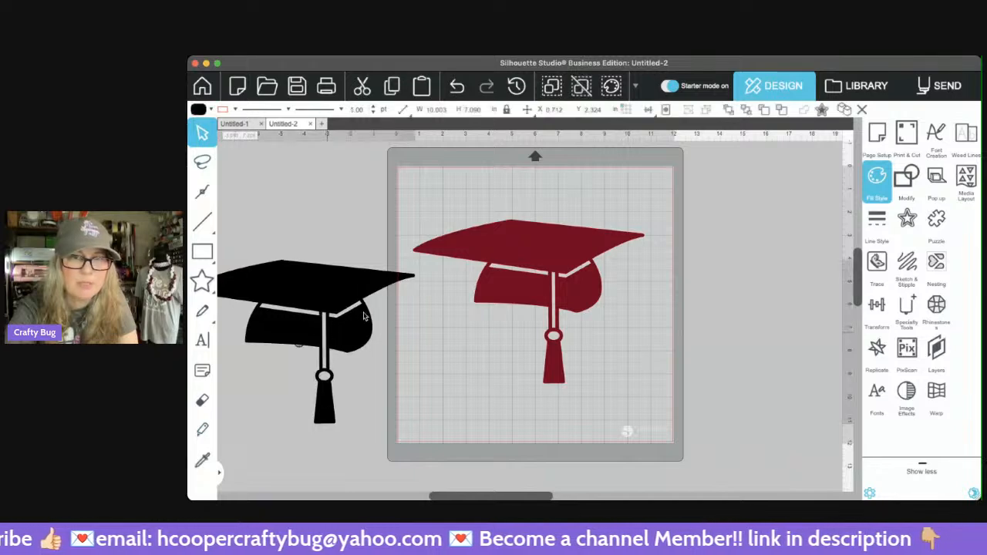
pyautogui.moveTo(326, 336); pyautogui.dragTo(299, 259)
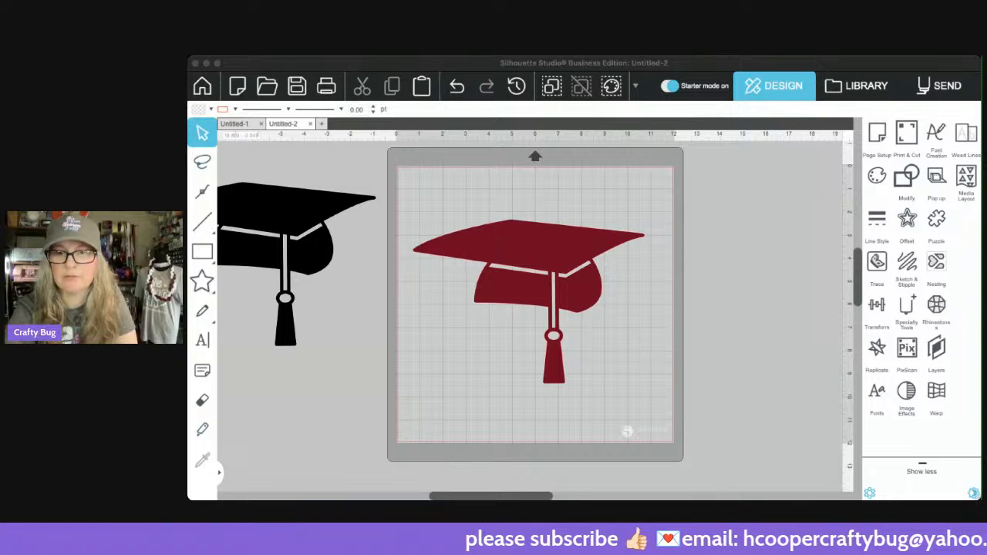
# Step: Add an offset about 10.3 in wide around the dark red cap and fill it with white
pyautogui.click(590, 299)
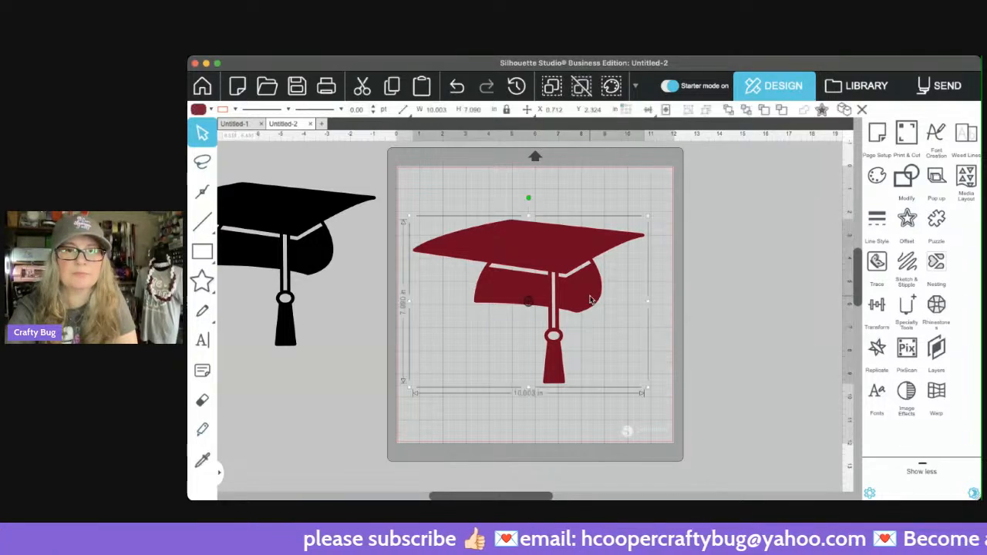
pyautogui.click(908, 220)
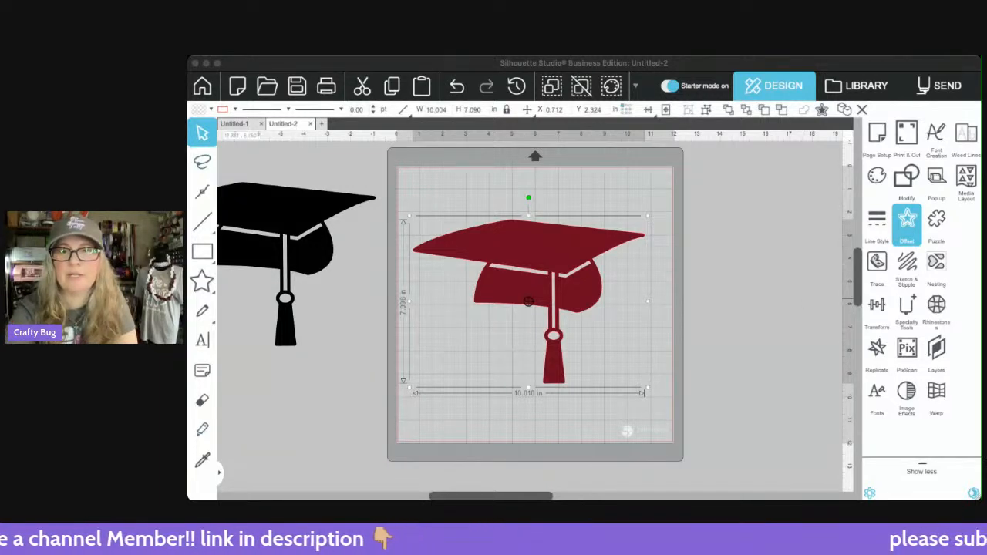
pyautogui.press('Return')
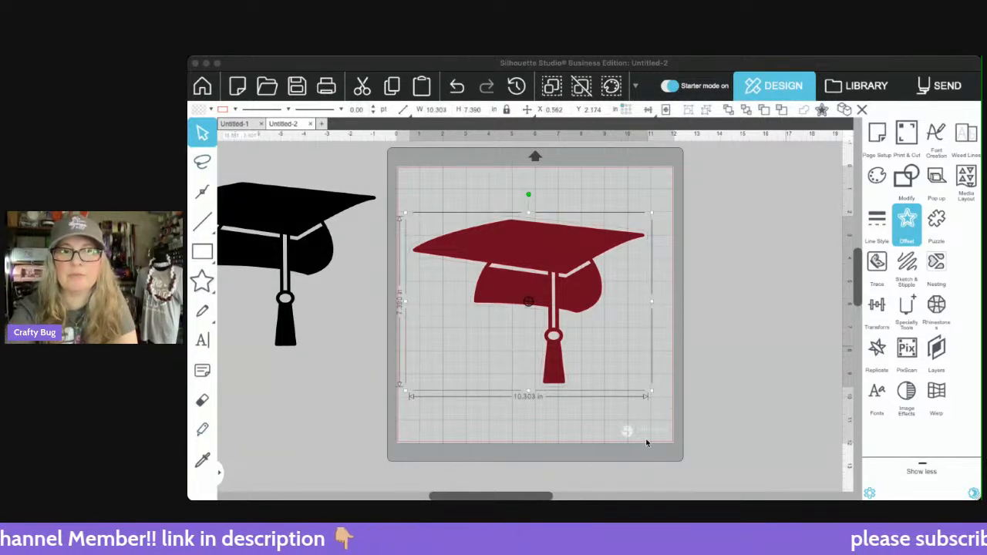
pyautogui.click(874, 180)
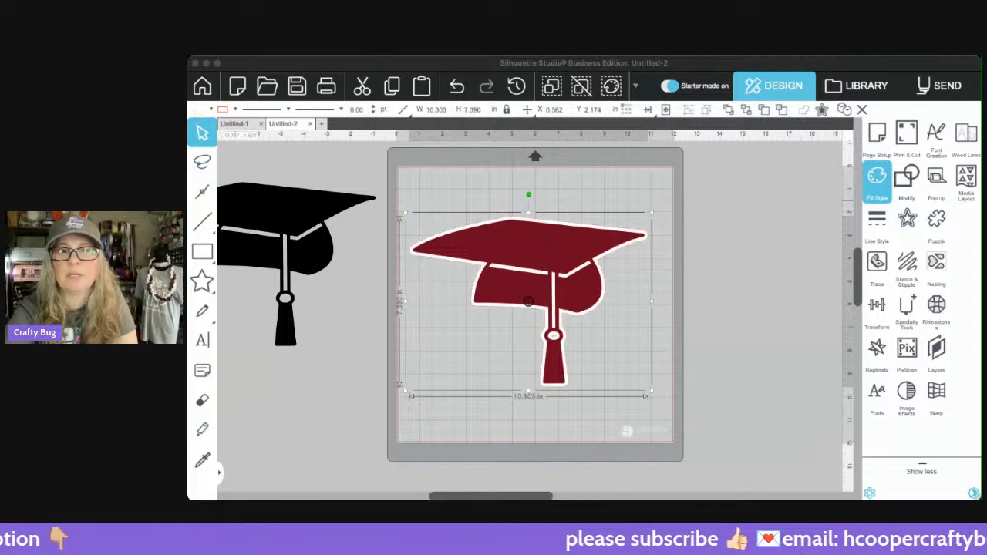
pyautogui.click(524, 427)
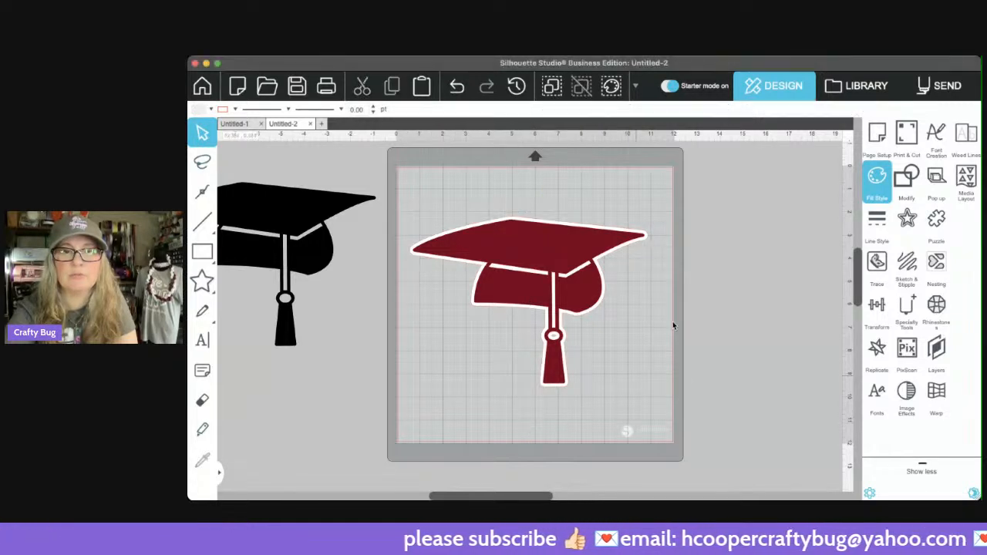
# Step: Move the dark red and white caps aside and delete the tiny leftover piece from the white layer's tassel hole
pyautogui.moveTo(571, 256); pyautogui.dragTo(359, 368)
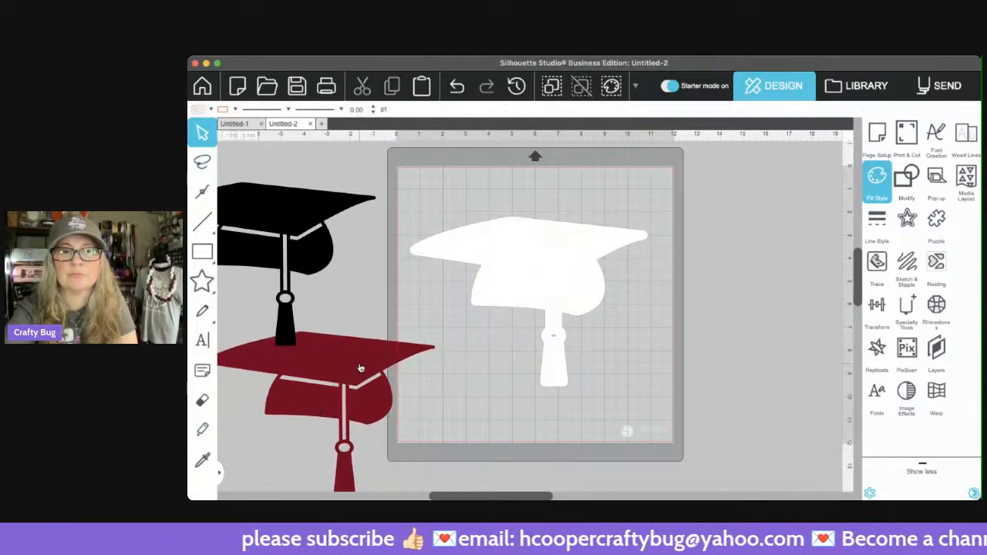
pyautogui.click(560, 351)
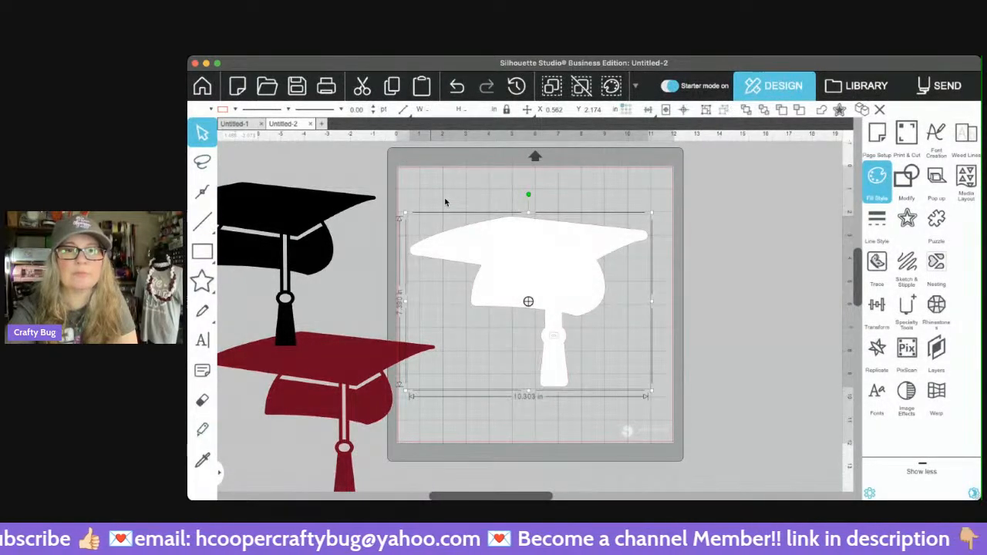
pyautogui.moveTo(534, 291); pyautogui.dragTo(422, 348)
pyautogui.moveTo(536, 321); pyautogui.dragTo(591, 340)
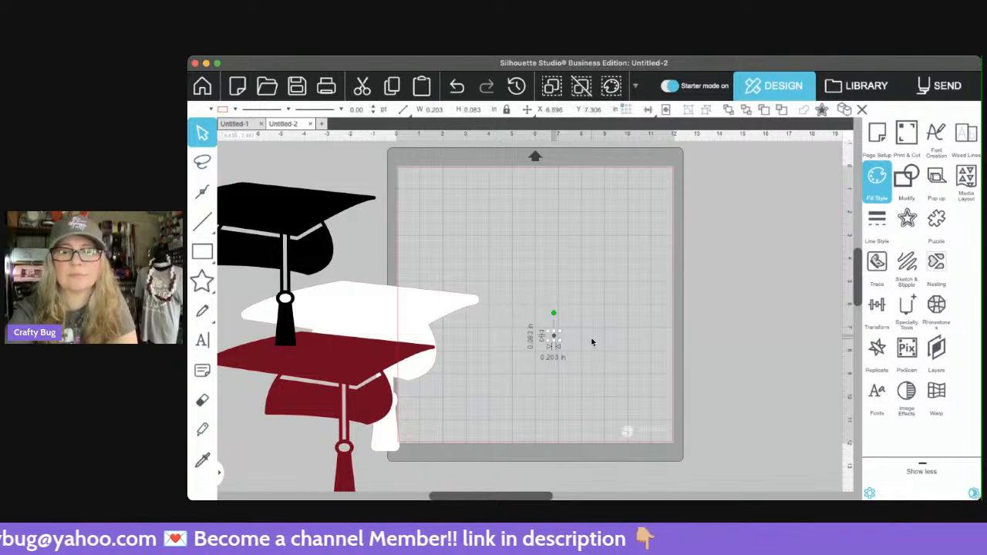
pyautogui.press('Delete')
# Step: Put the white cap layer back on the mat and center the dark red cap on top of it
pyautogui.moveTo(403, 326); pyautogui.dragTo(576, 242)
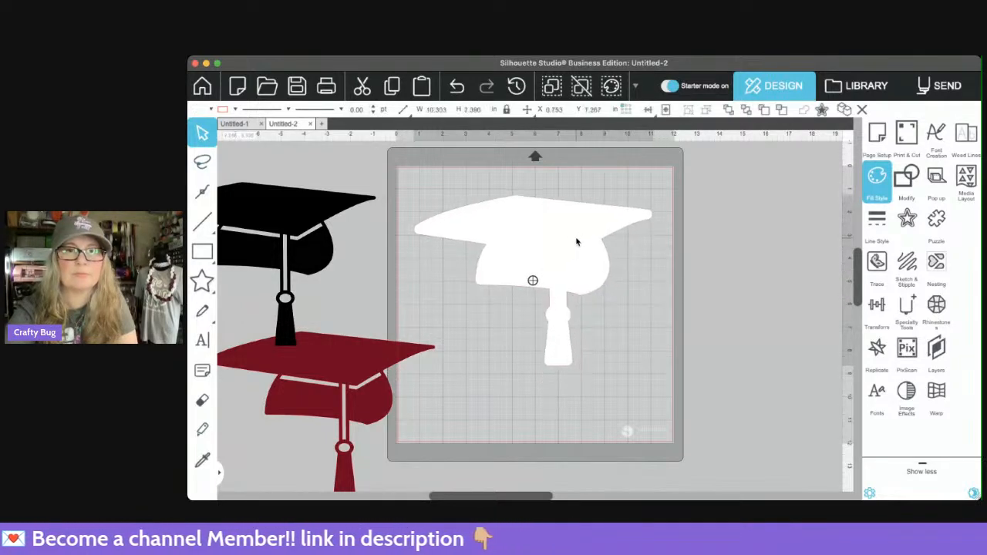
pyautogui.moveTo(385, 350); pyautogui.dragTo(562, 244)
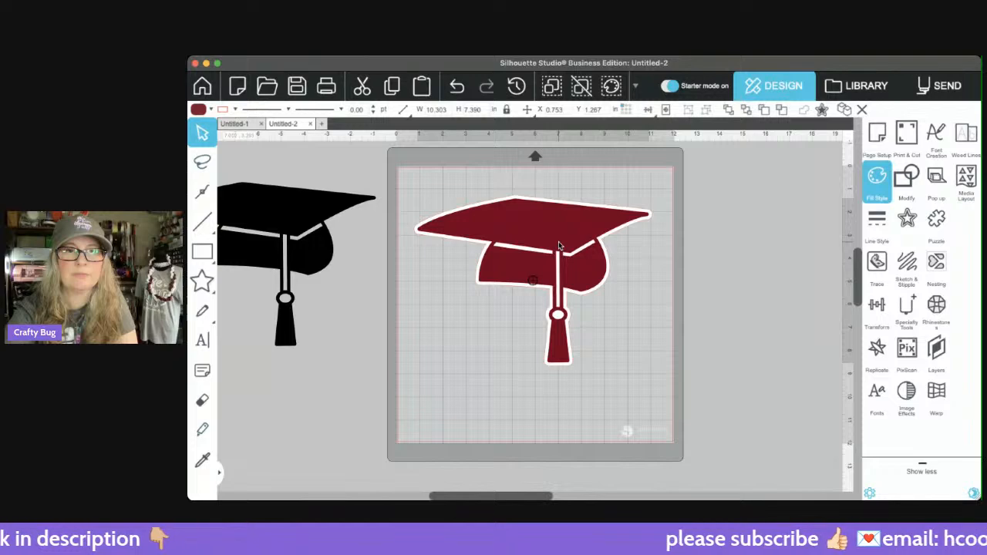
pyautogui.click(641, 327)
# Step: Add an outer offset about 10.7 in wide around the layered cap and fill it with dark red
pyautogui.moveTo(661, 205); pyautogui.dragTo(483, 364)
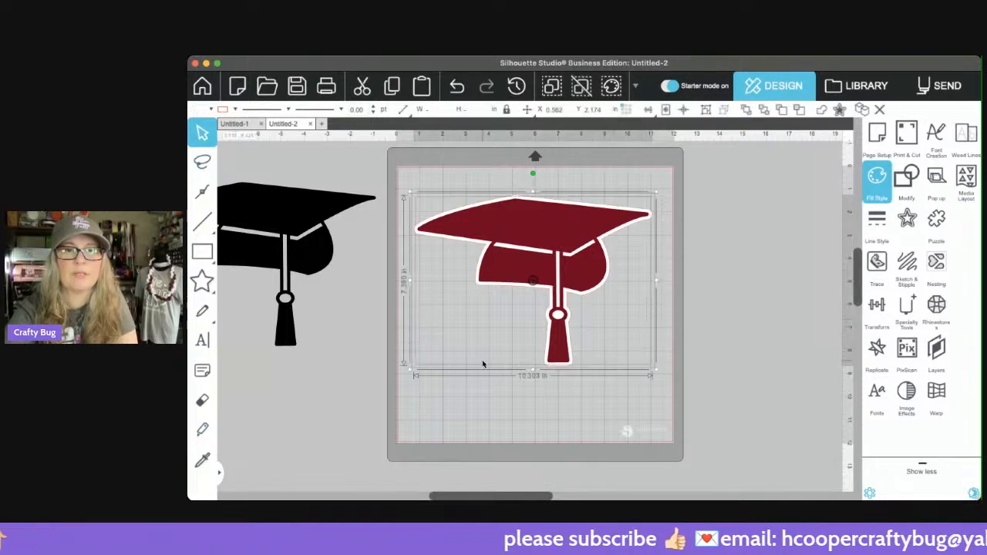
pyautogui.click(839, 110)
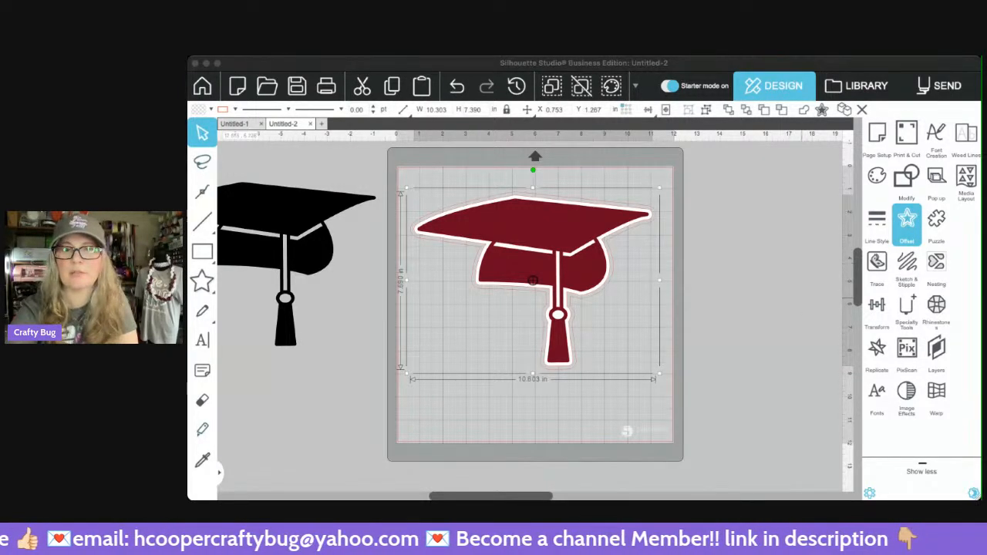
pyautogui.click(809, 301)
pyautogui.click(876, 179)
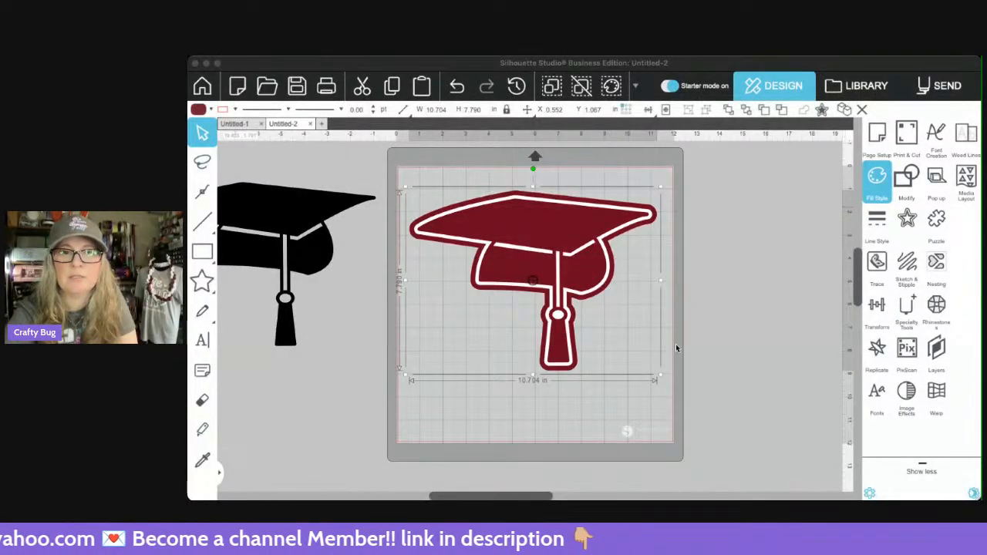
pyautogui.click(565, 411)
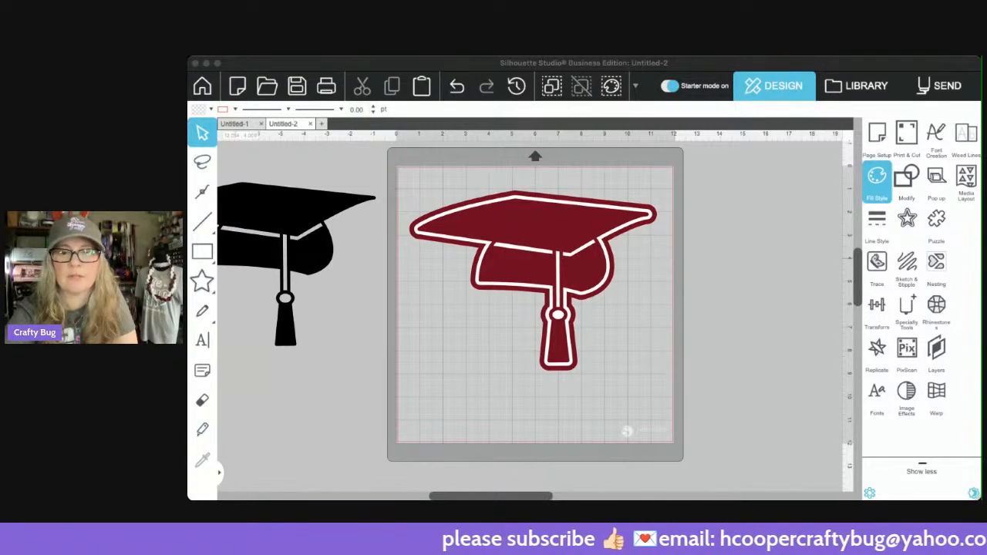
pyautogui.click(939, 286)
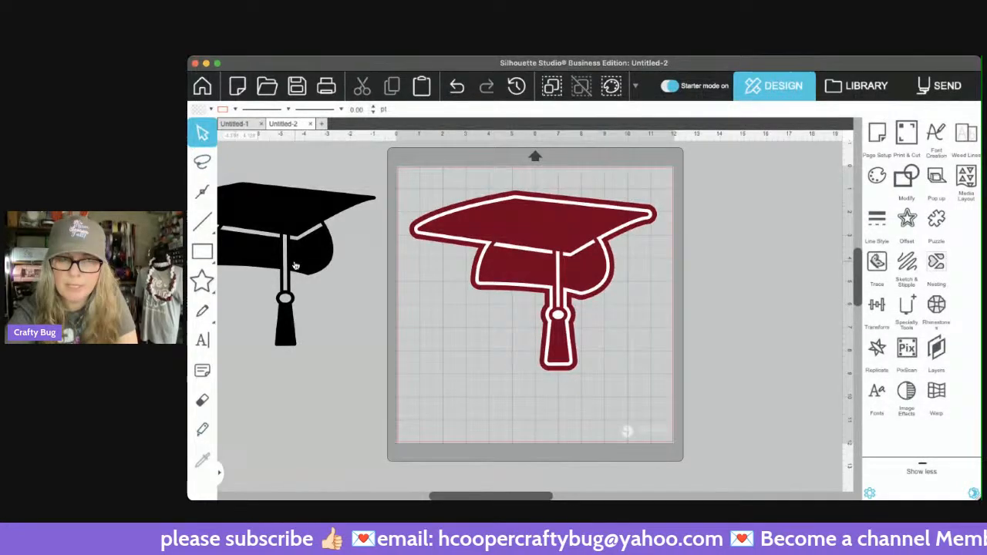
# Step: Delete the black cap and scale all layers of the dark red and white cap down to about 4 in wide
pyautogui.click(294, 265)
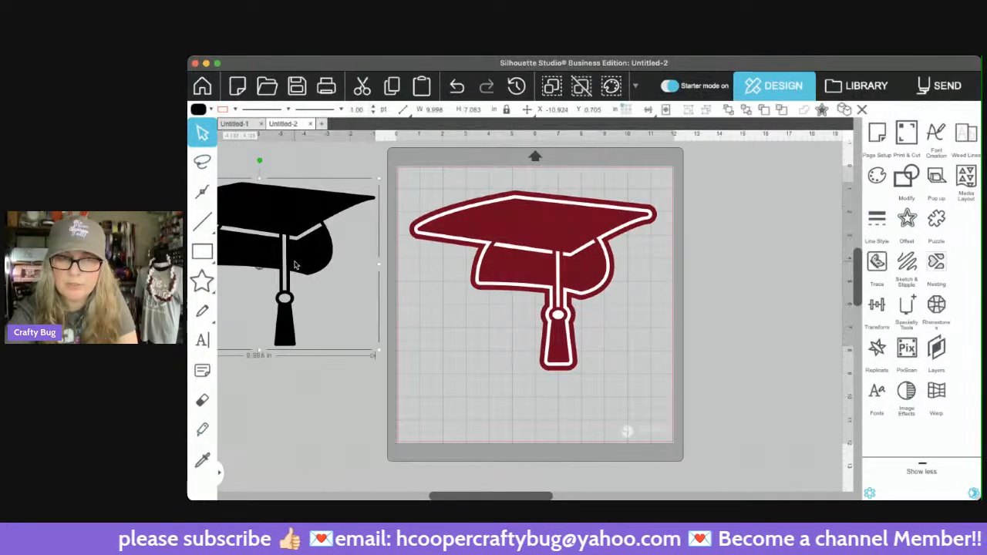
pyautogui.press('Delete')
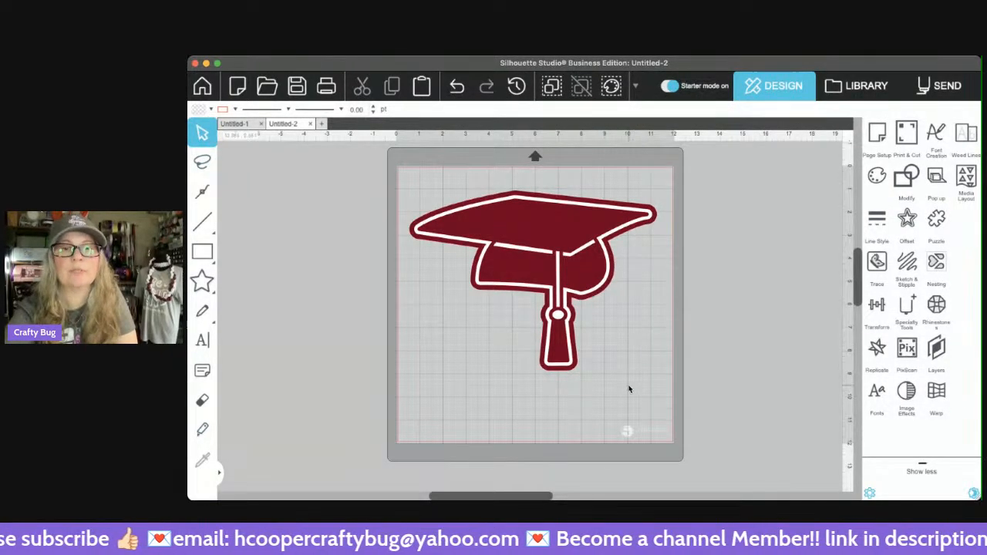
pyautogui.moveTo(627, 388); pyautogui.dragTo(396, 219)
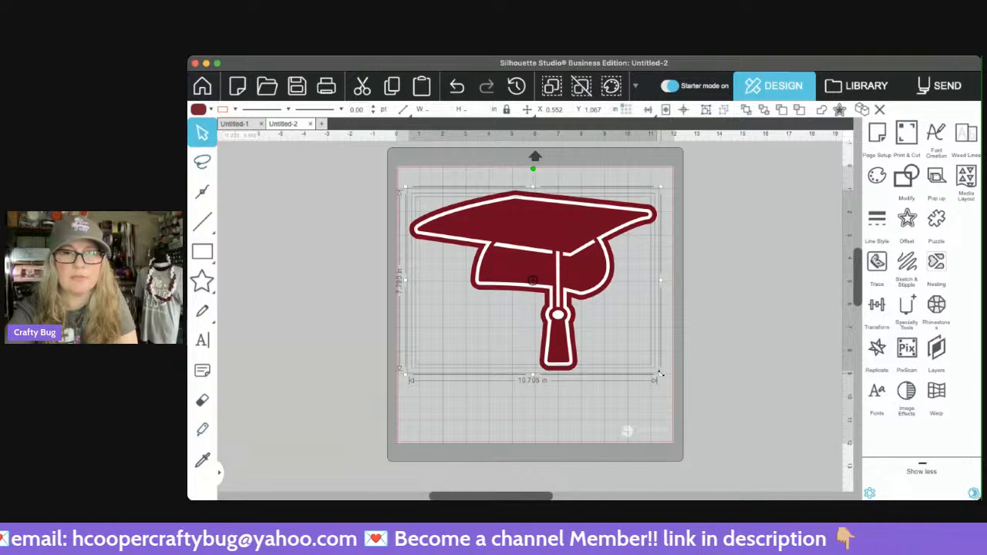
pyautogui.moveTo(659, 374); pyautogui.dragTo(526, 261)
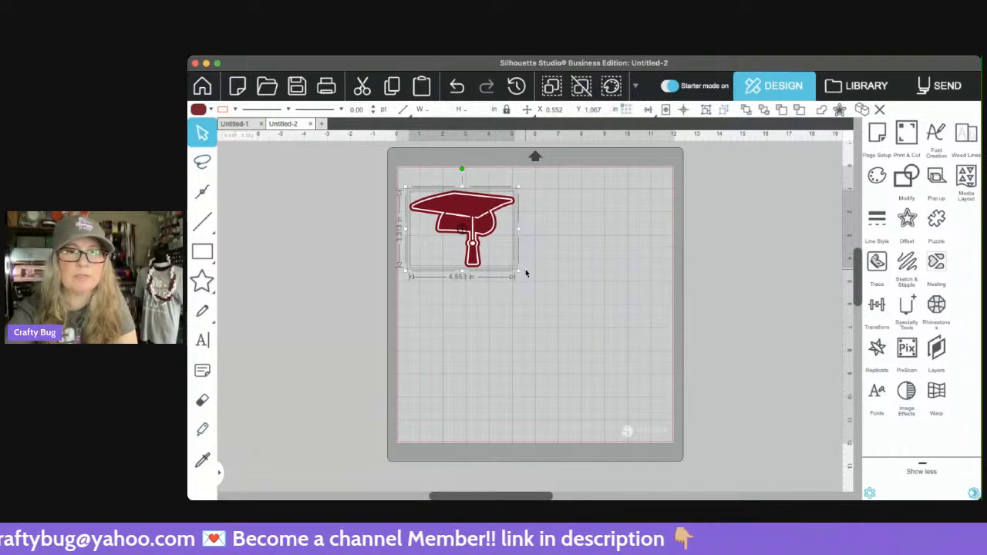
pyautogui.moveTo(520, 275); pyautogui.dragTo(506, 266)
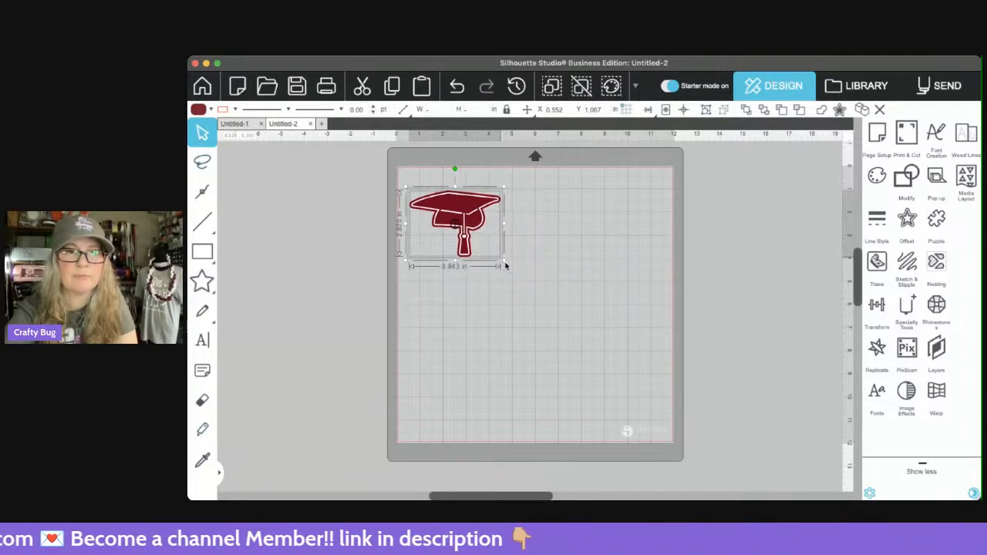
# Step: Scale the layered cap down to about 3.6 in wide and stretch its height to about 2.7 in
pyautogui.moveTo(484, 225); pyautogui.dragTo(509, 237)
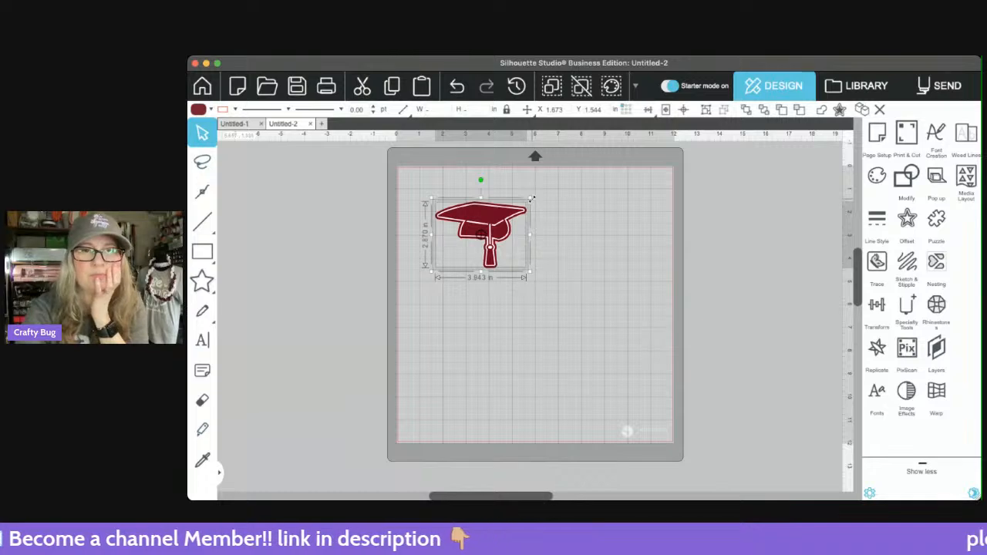
pyautogui.moveTo(531, 202); pyautogui.dragTo(523, 206)
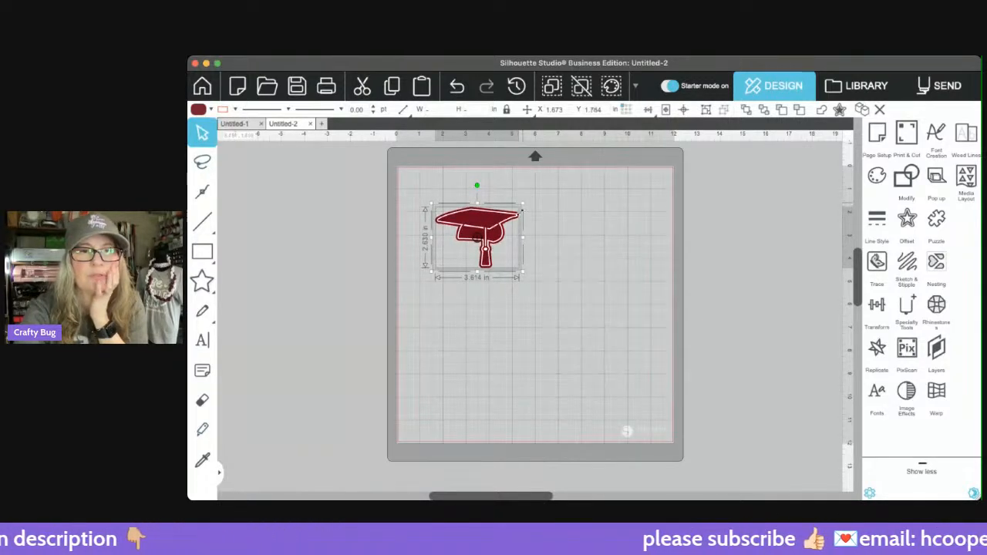
pyautogui.moveTo(477, 273); pyautogui.dragTo(478, 276)
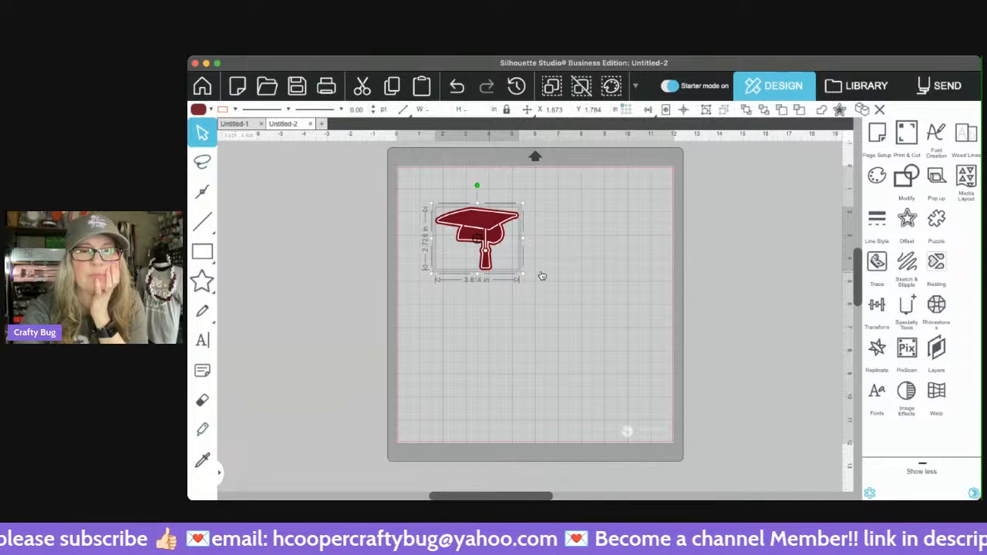
pyautogui.click(570, 290)
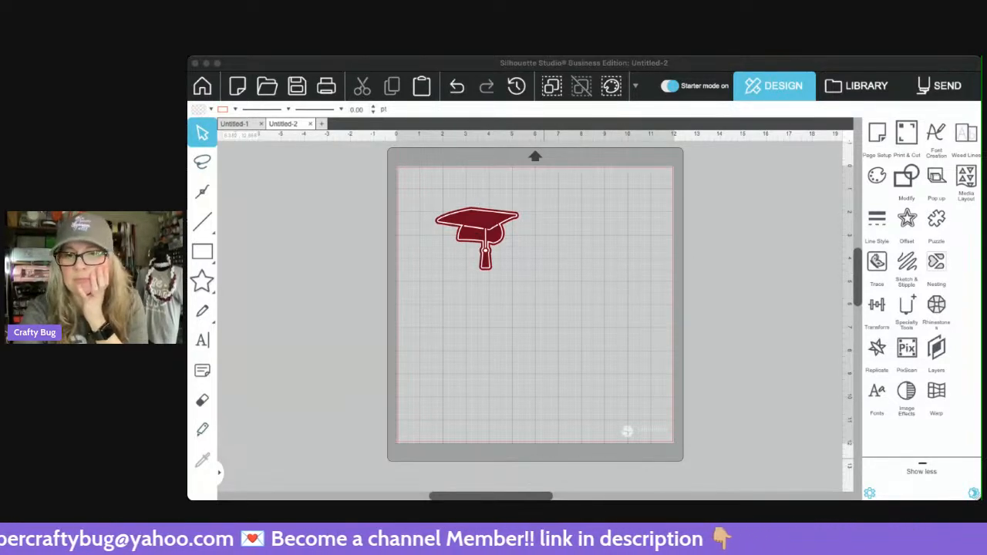
pyautogui.click(640, 215)
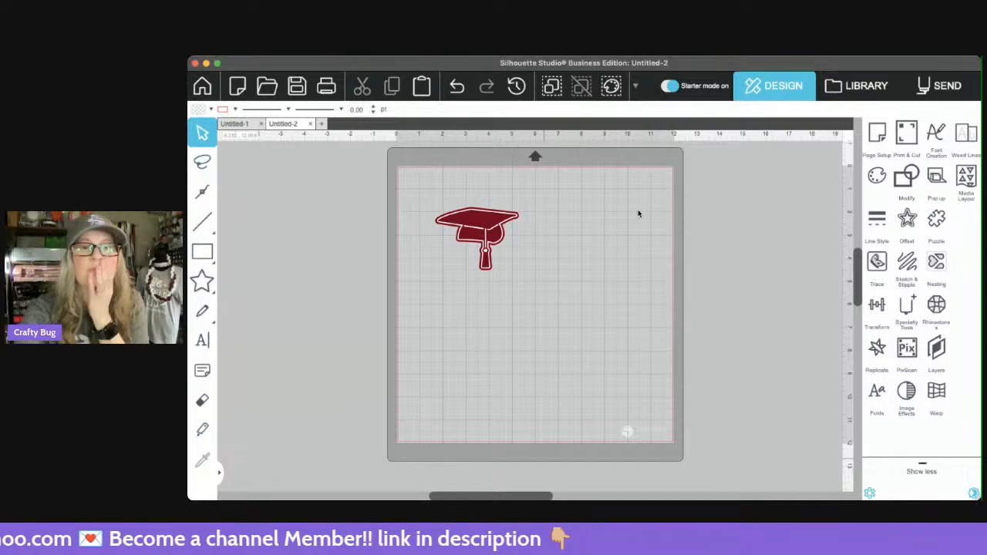
# Step: Separate the cap layers, move the white layer off the mat, and duplicate it to make three white caps
pyautogui.moveTo(486, 235); pyautogui.dragTo(461, 303)
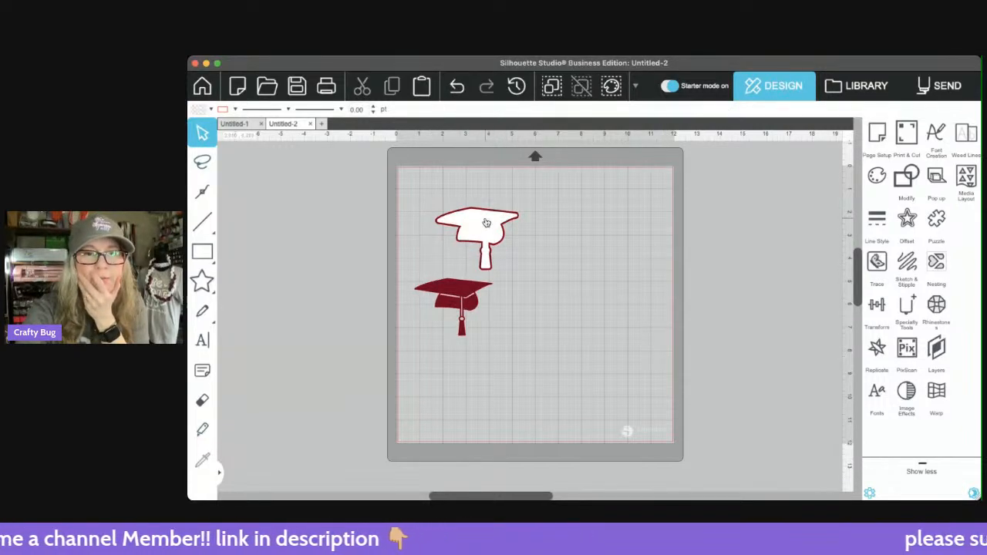
pyautogui.moveTo(484, 233); pyautogui.dragTo(338, 201)
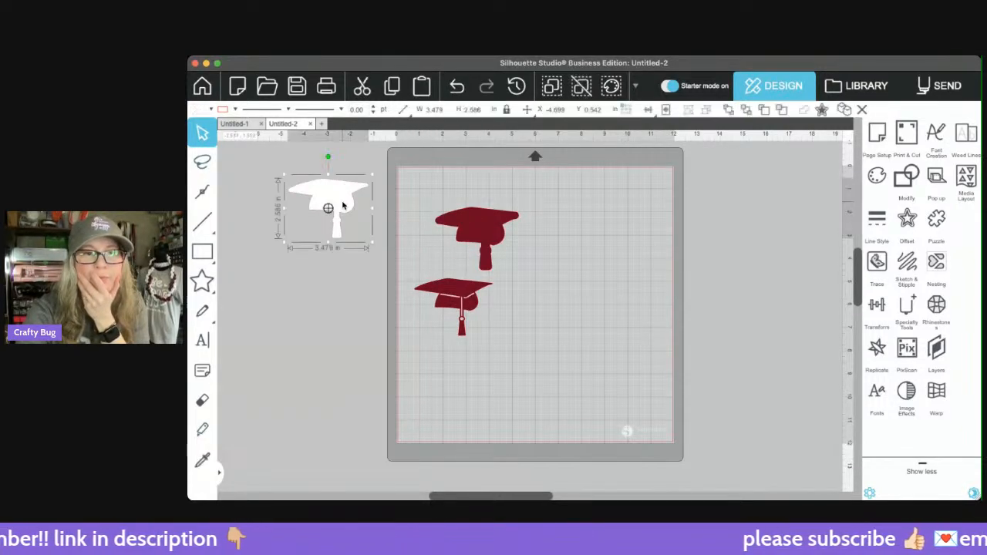
pyautogui.click(847, 110)
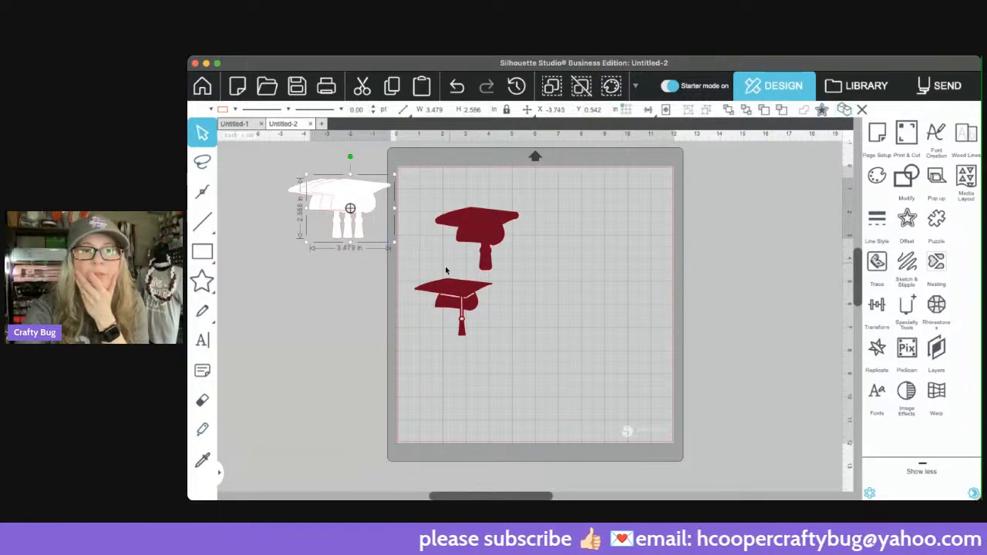
pyautogui.click(352, 286)
pyautogui.click(341, 215)
pyautogui.moveTo(352, 207); pyautogui.dragTo(317, 206)
pyautogui.click(327, 213)
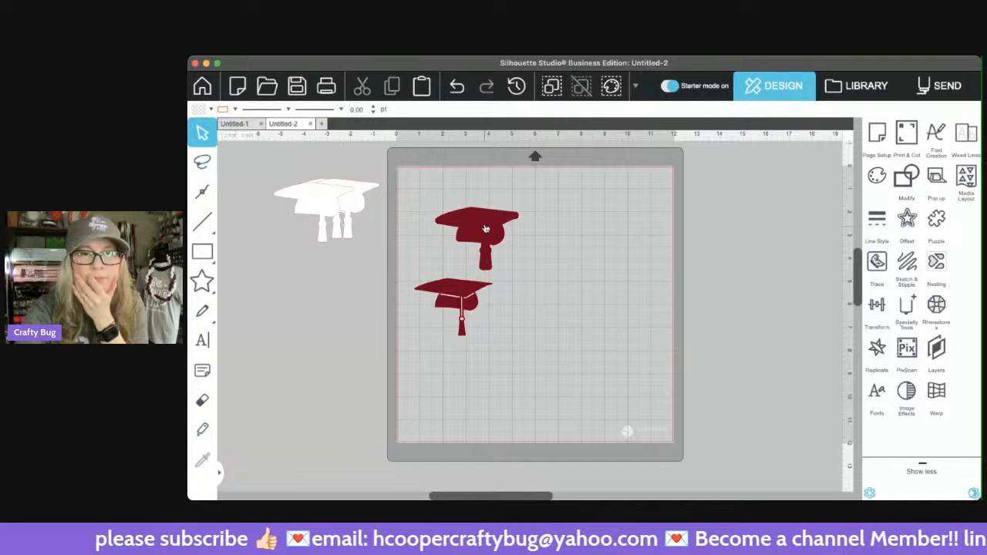
# Step: Move the solid dark red cap to the mat's upper-left corner and duplicate both dark red caps, placing each copy beside its original
pyautogui.moveTo(486, 227); pyautogui.dragTo(453, 197)
pyautogui.click(574, 237)
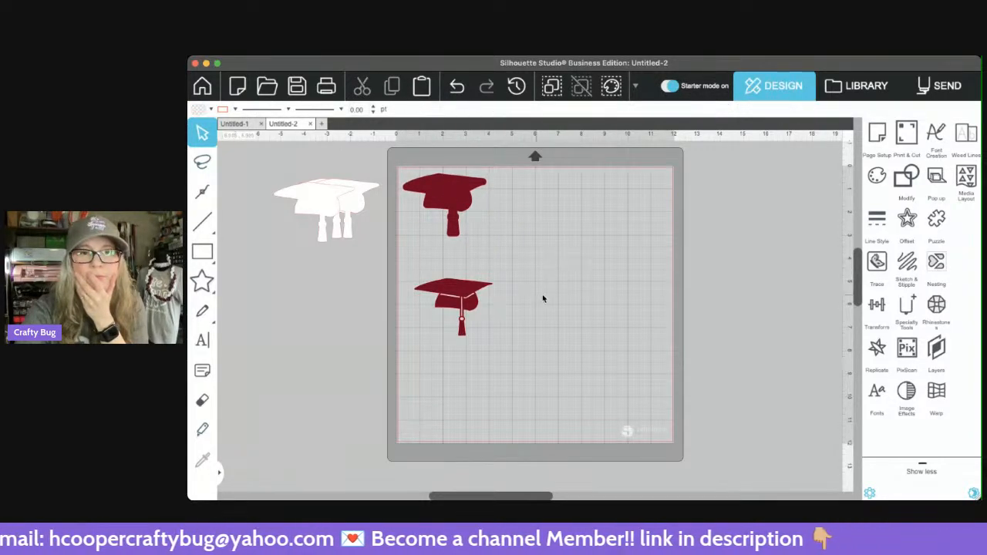
pyautogui.click(465, 301)
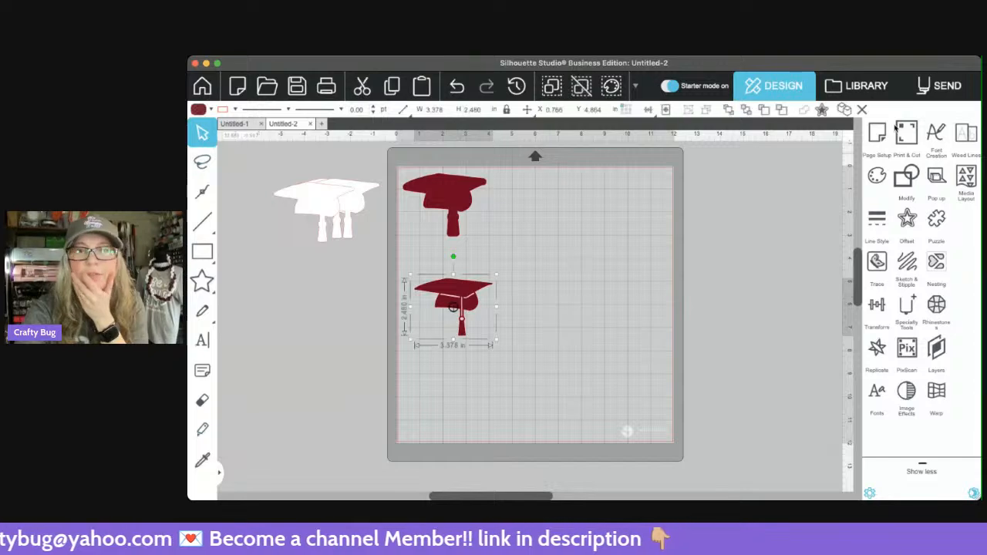
pyautogui.click(844, 110)
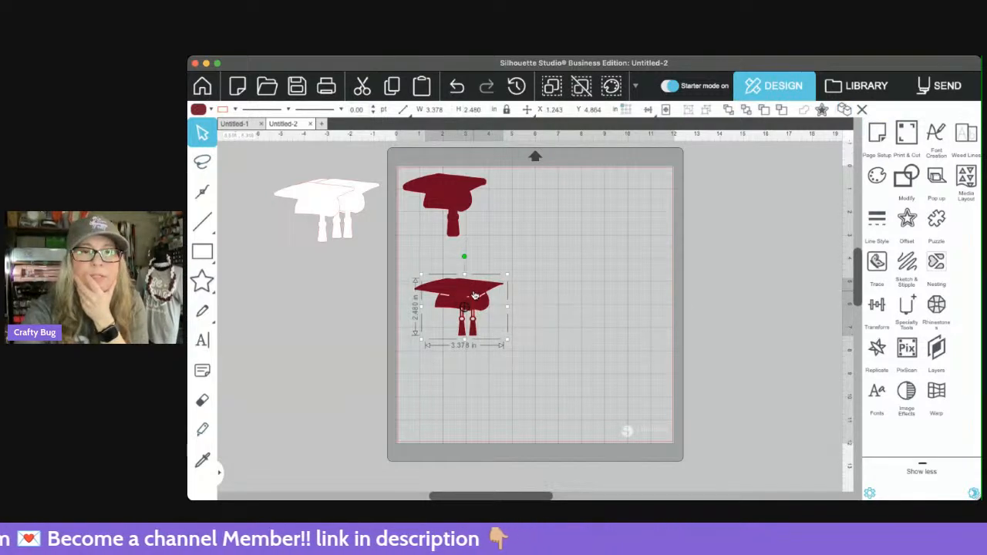
pyautogui.moveTo(474, 296); pyautogui.dragTo(535, 302)
pyautogui.click(445, 215)
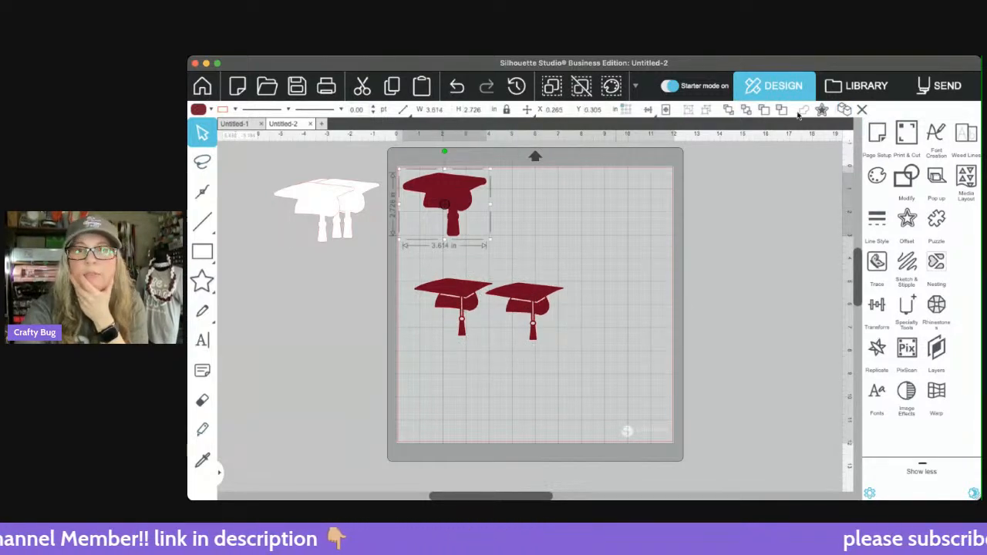
pyautogui.click(843, 110)
pyautogui.moveTo(472, 199); pyautogui.dragTo(542, 213)
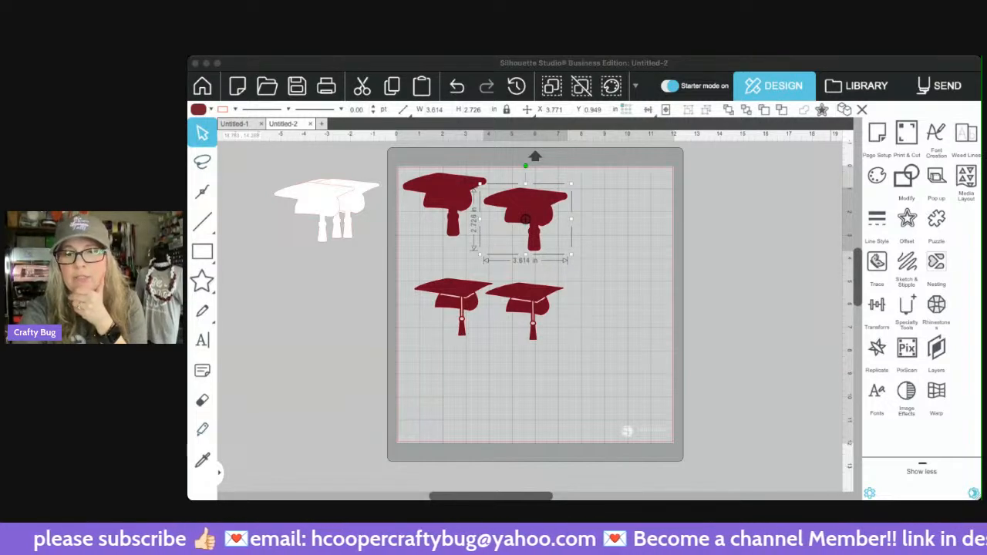
# Step: Rotate one solid dark red cap upside down and nest it under the other one
pyautogui.click(769, 370)
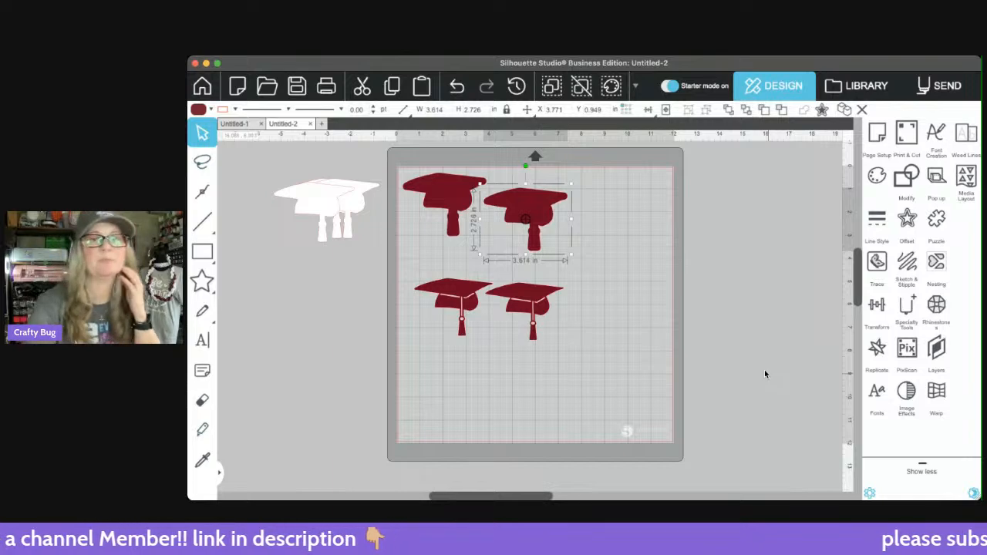
pyautogui.click(449, 194)
pyautogui.moveTo(448, 195); pyautogui.dragTo(470, 193)
pyautogui.click(528, 212)
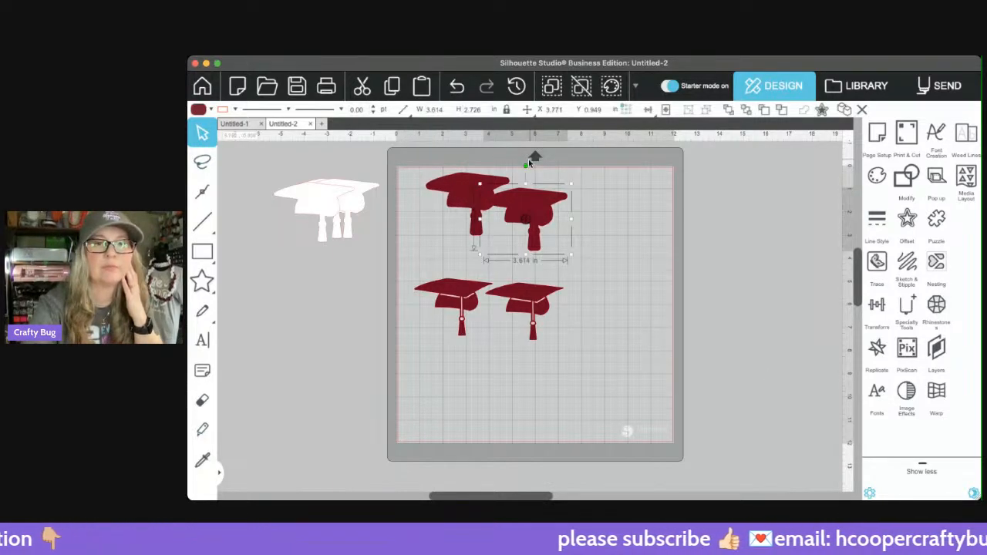
pyautogui.moveTo(527, 166); pyautogui.dragTo(526, 294)
pyautogui.moveTo(540, 248); pyautogui.dragTo(463, 254)
pyautogui.click(590, 242)
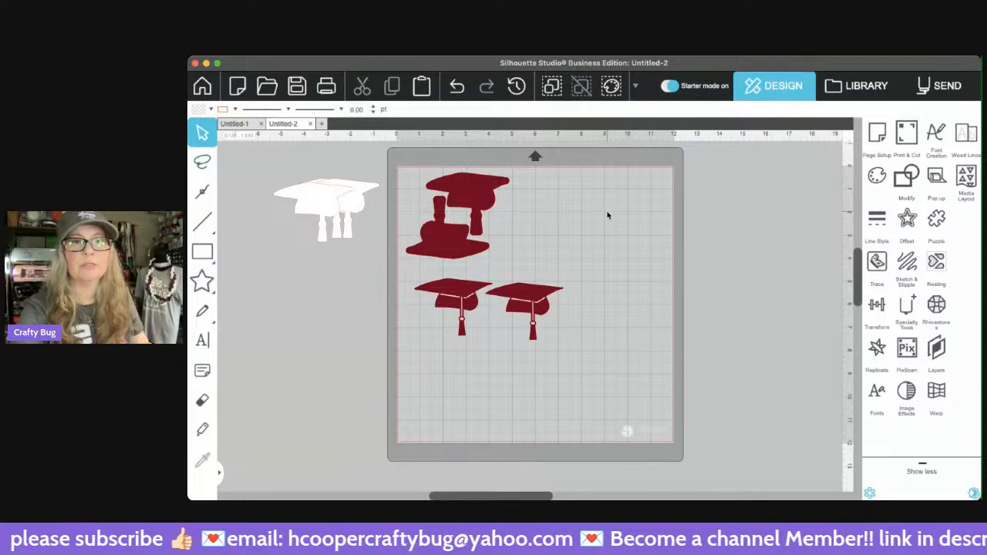
# Step: Move the two detailed dark red caps beside the solid ones and nest them with one turned upside down
pyautogui.moveTo(524, 306); pyautogui.dragTo(558, 193)
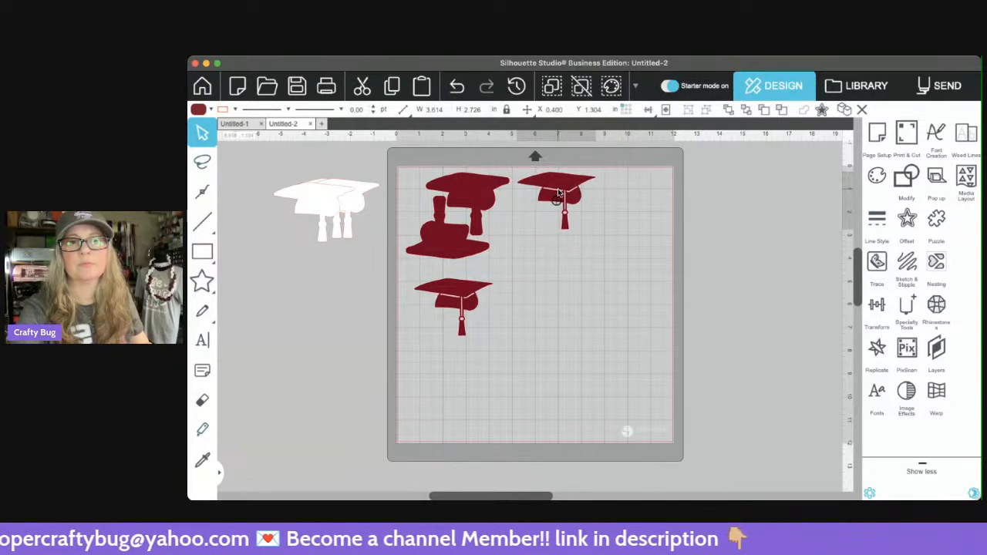
pyautogui.click(489, 312)
pyautogui.click(455, 307)
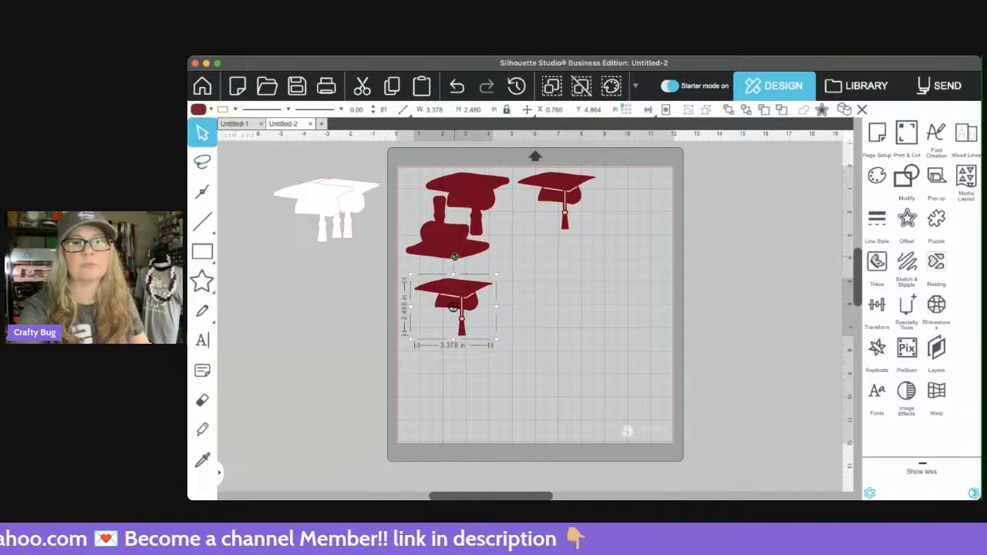
pyautogui.moveTo(454, 258); pyautogui.dragTo(452, 401)
pyautogui.moveTo(446, 327); pyautogui.dragTo(521, 239)
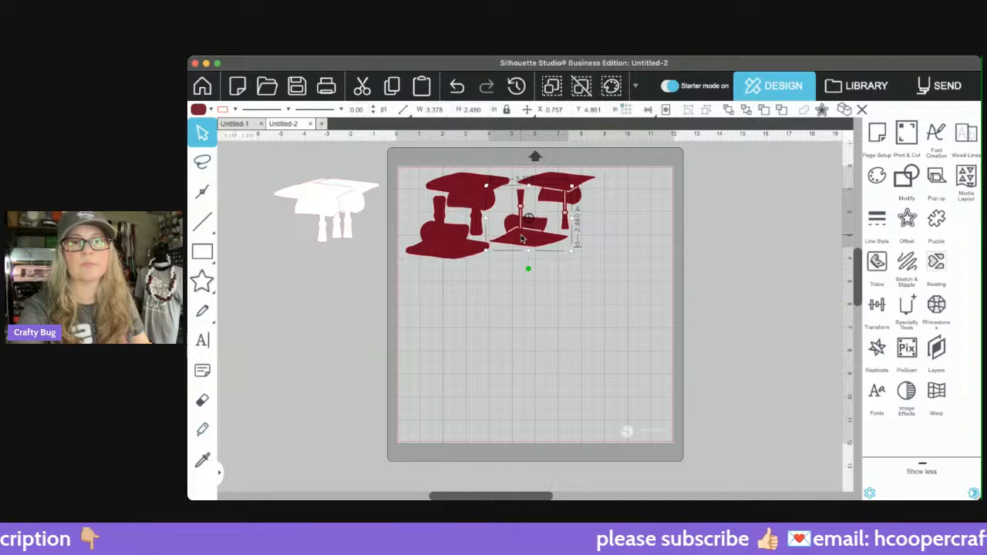
# Step: Set up cutting by line color, raise the blade depth one notch for Cardstock, Glitter (3), and send the dark red caps to the cutter
pyautogui.click(949, 85)
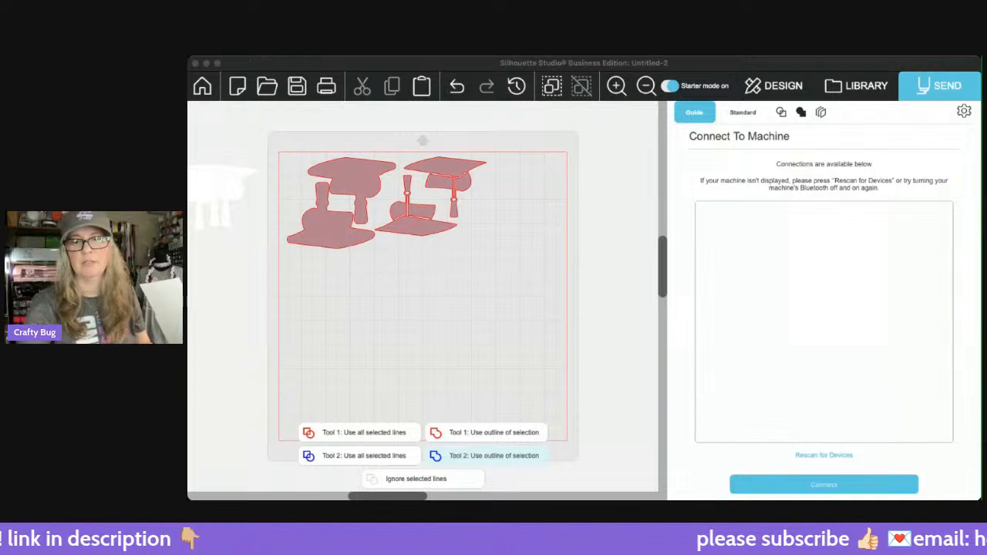
pyautogui.click(781, 113)
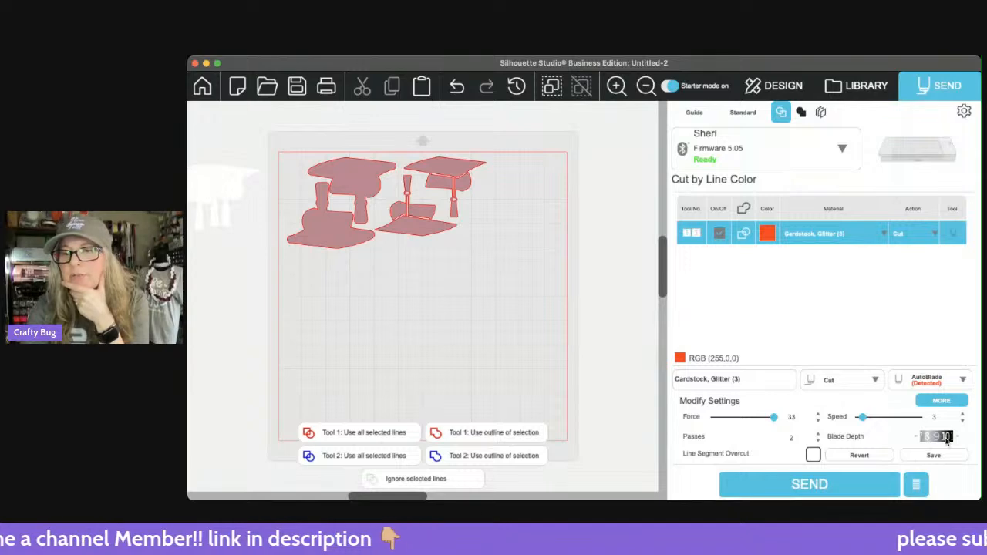
pyautogui.click(958, 438)
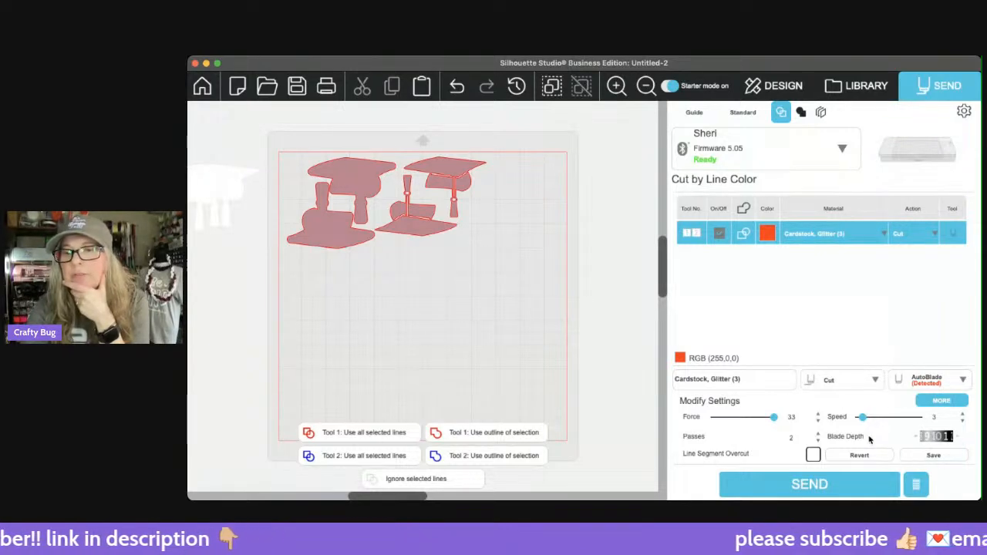
pyautogui.click(804, 485)
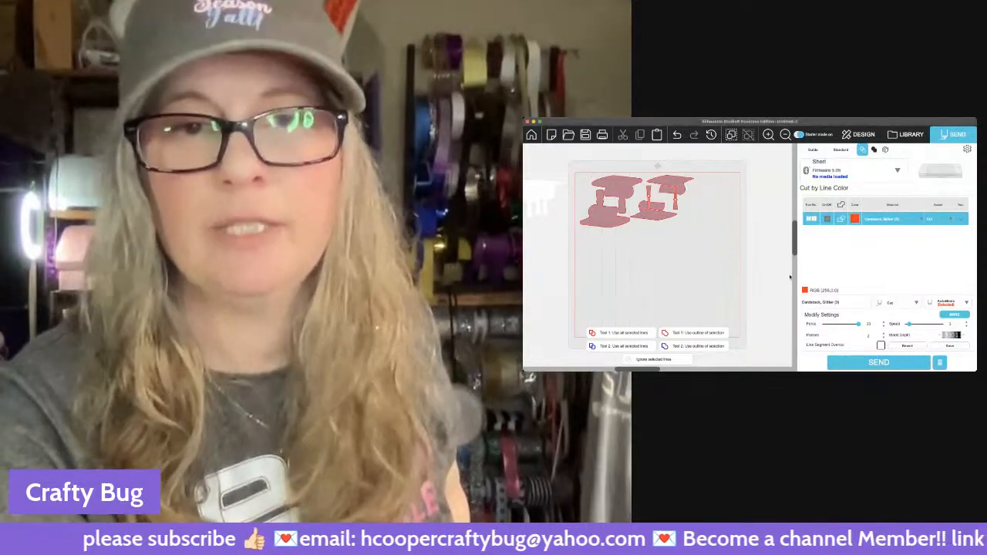
# Step: Return to the design workspace and move all the dark red caps off the mat, away from the white caps
pyautogui.click(858, 134)
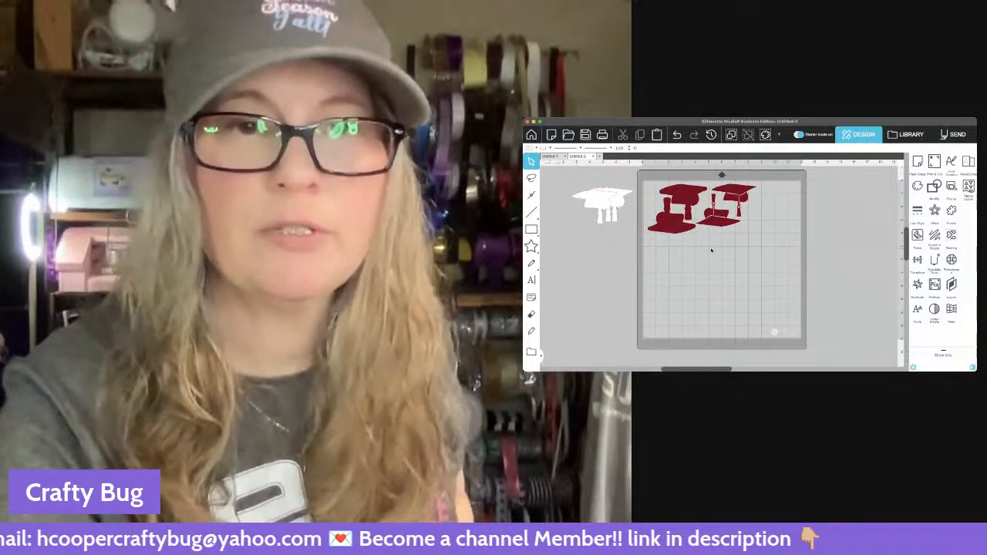
pyautogui.click(678, 225)
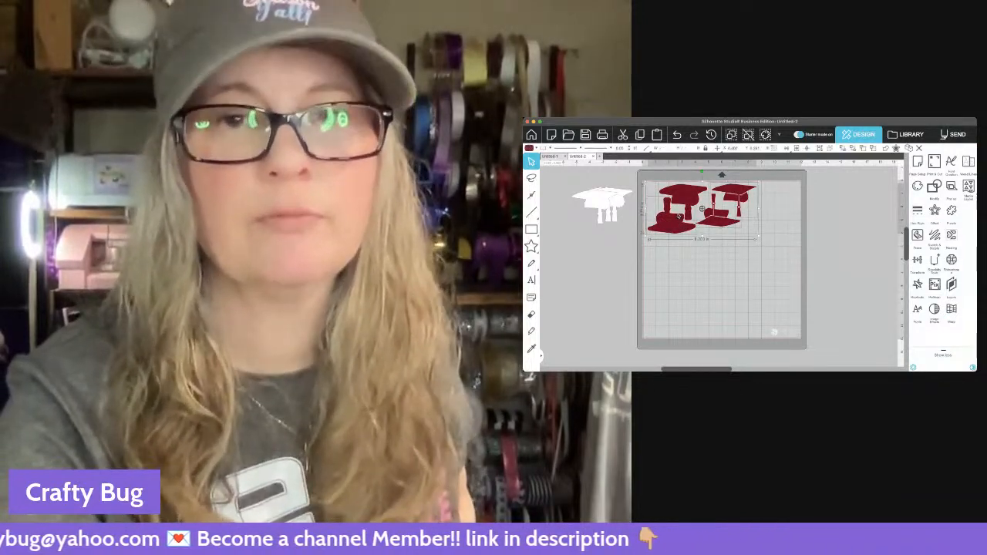
pyautogui.moveTo(677, 225); pyautogui.dragTo(763, 231)
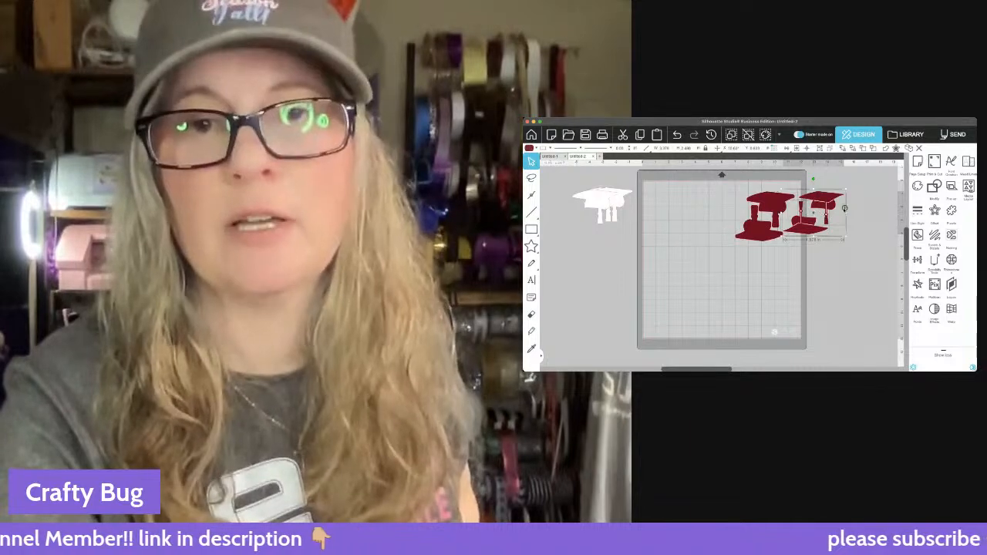
pyautogui.moveTo(818, 213); pyautogui.dragTo(849, 205)
pyautogui.click(777, 233)
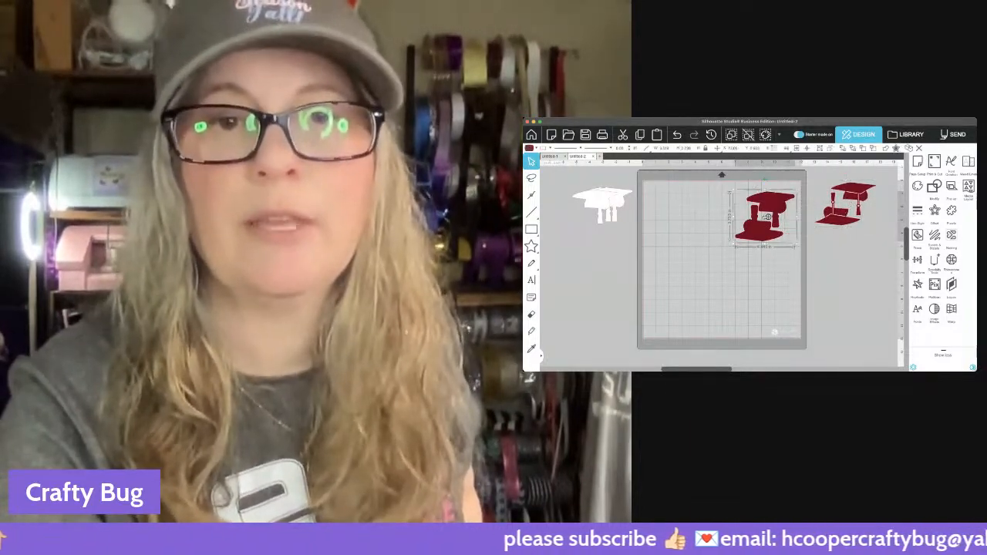
pyautogui.moveTo(779, 231); pyautogui.dragTo(862, 218)
# Step: Place the three white caps on the mat and nest them, one turned upside down and one turned sideways
pyautogui.moveTo(597, 199); pyautogui.dragTo(685, 245)
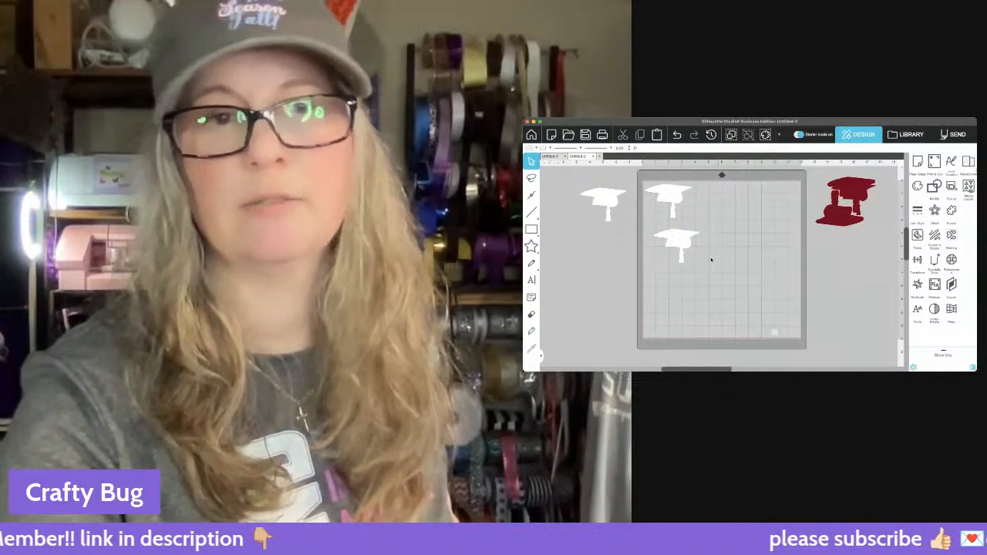
pyautogui.click(680, 245)
pyautogui.moveTo(676, 217); pyautogui.dragTo(673, 239)
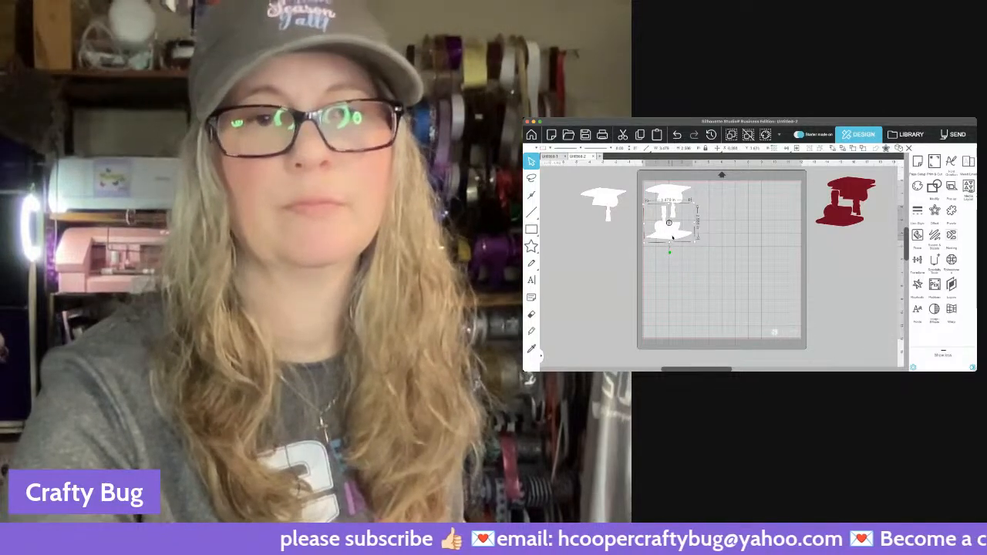
pyautogui.moveTo(611, 205); pyautogui.dragTo(723, 216)
pyautogui.moveTo(716, 206)
pyautogui.mouseDown()
pyautogui.moveTo(704, 221)
pyautogui.moveTo(735, 220)
pyautogui.moveTo(708, 214)
pyautogui.mouseUp()
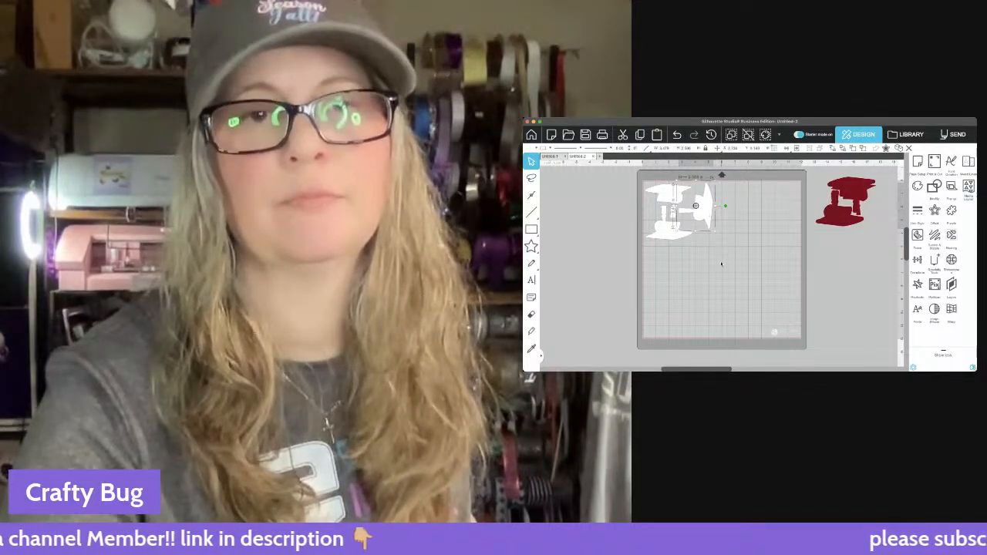
# Step: Send the nested white caps to the cutter with the Cardstock, Glitter (3) settings
pyautogui.click(721, 265)
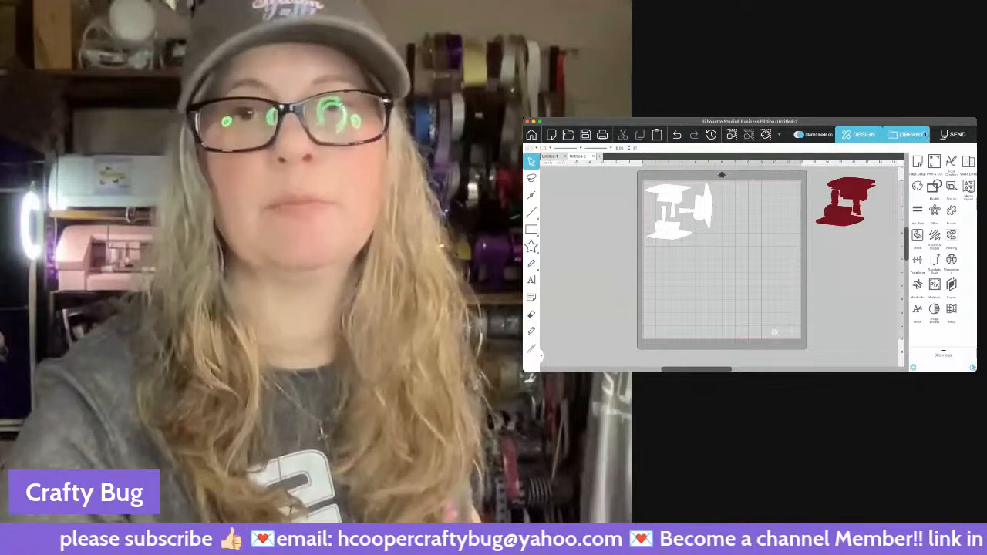
pyautogui.click(953, 134)
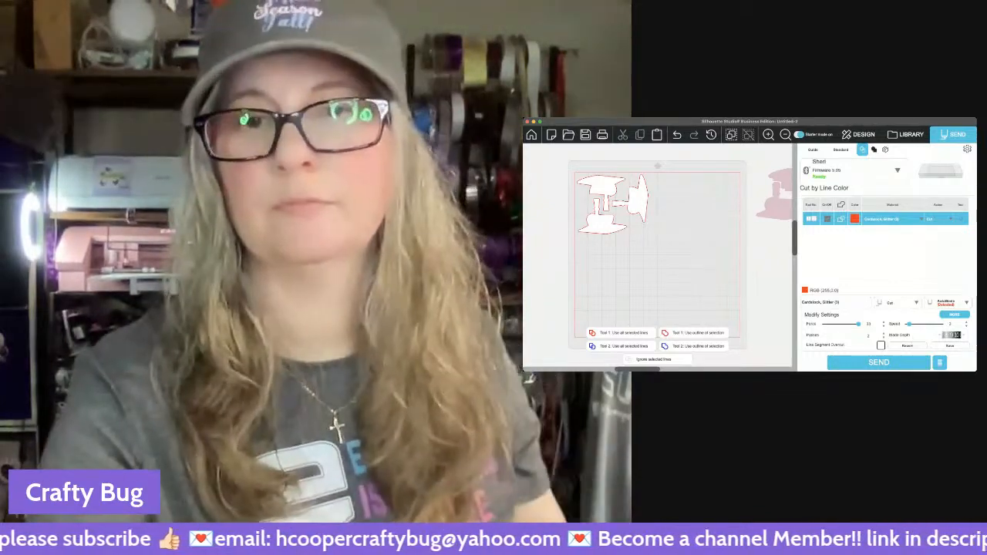
pyautogui.click(879, 362)
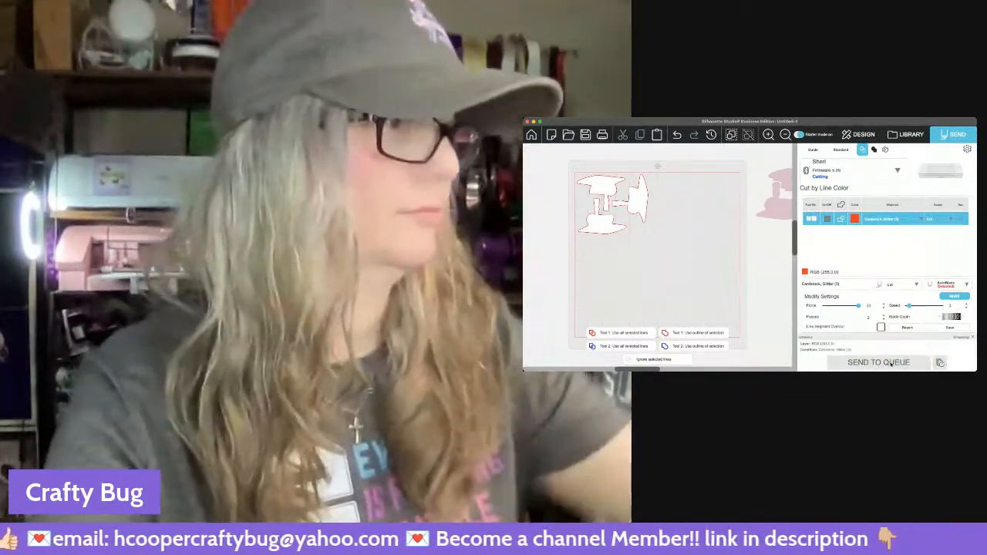